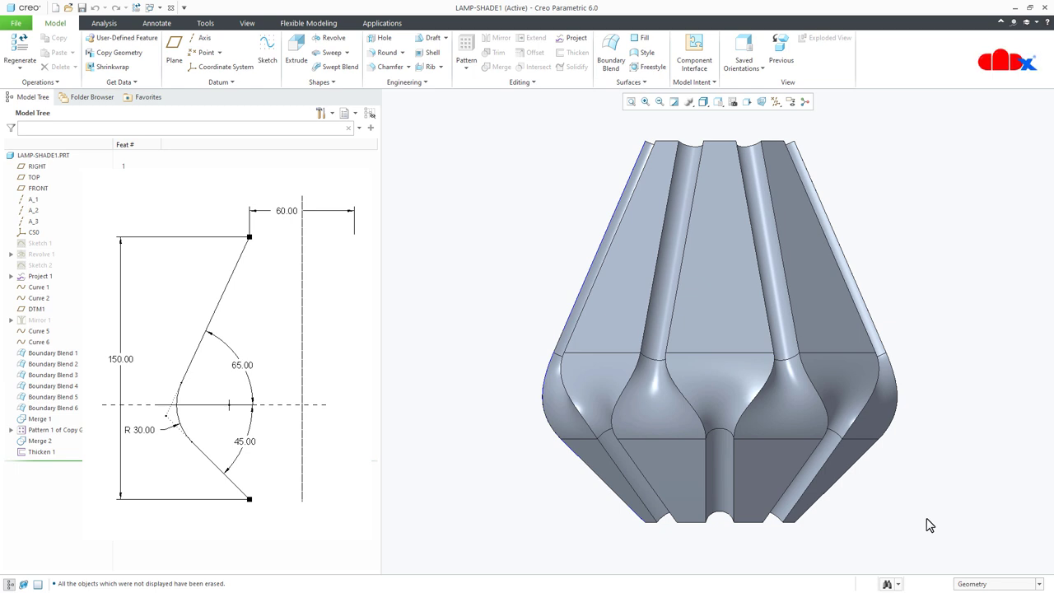
Display the dimensions of the Revolve 1 feature and inspect them on the finished lamp shade model.
left_click(722, 474)
middle_click_drag(722, 474, 729, 565)
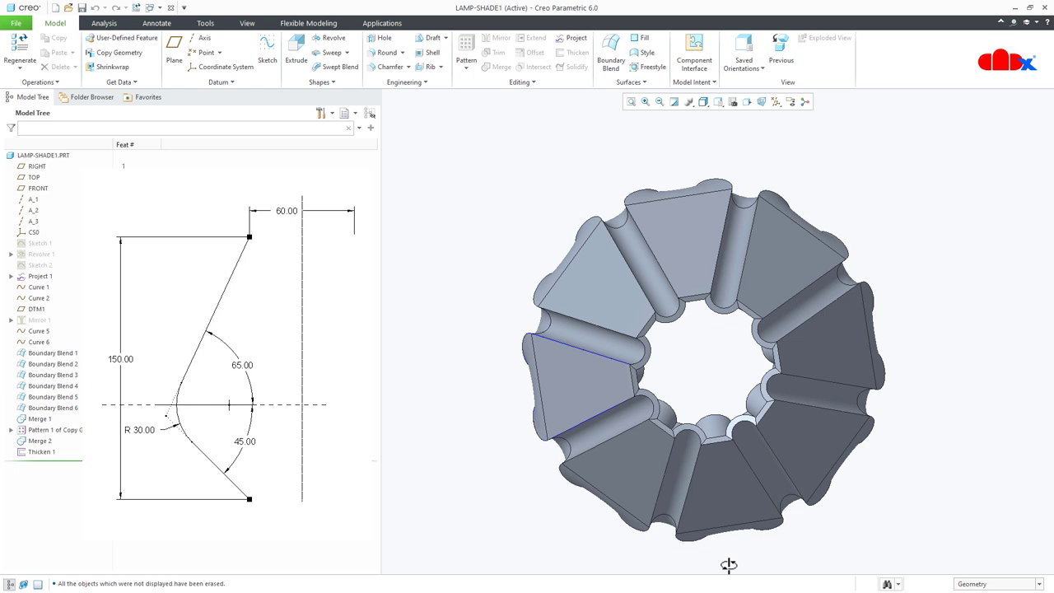
left_click(36, 255)
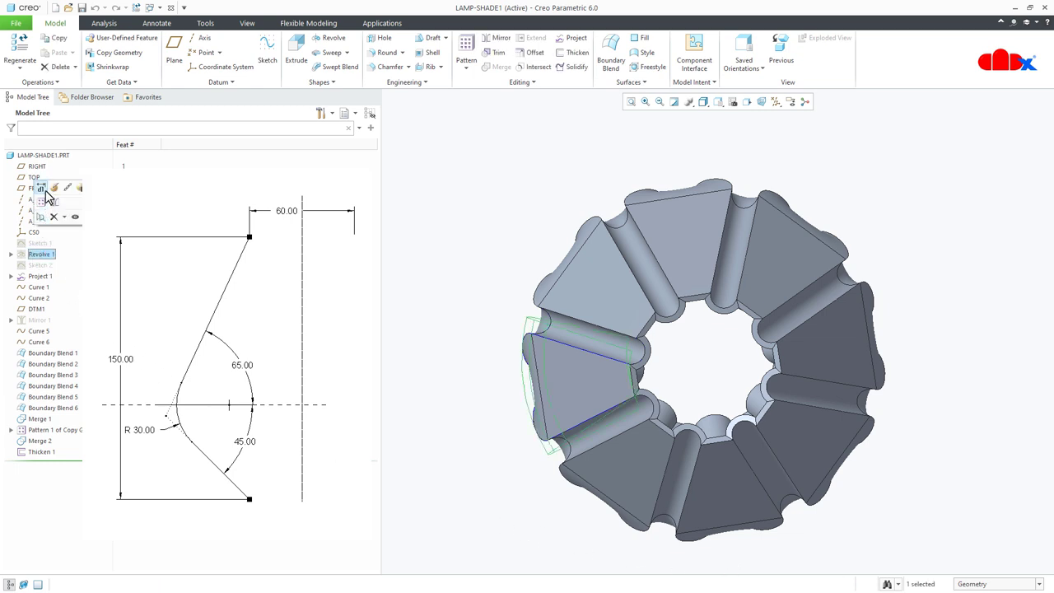
left_click(45, 191)
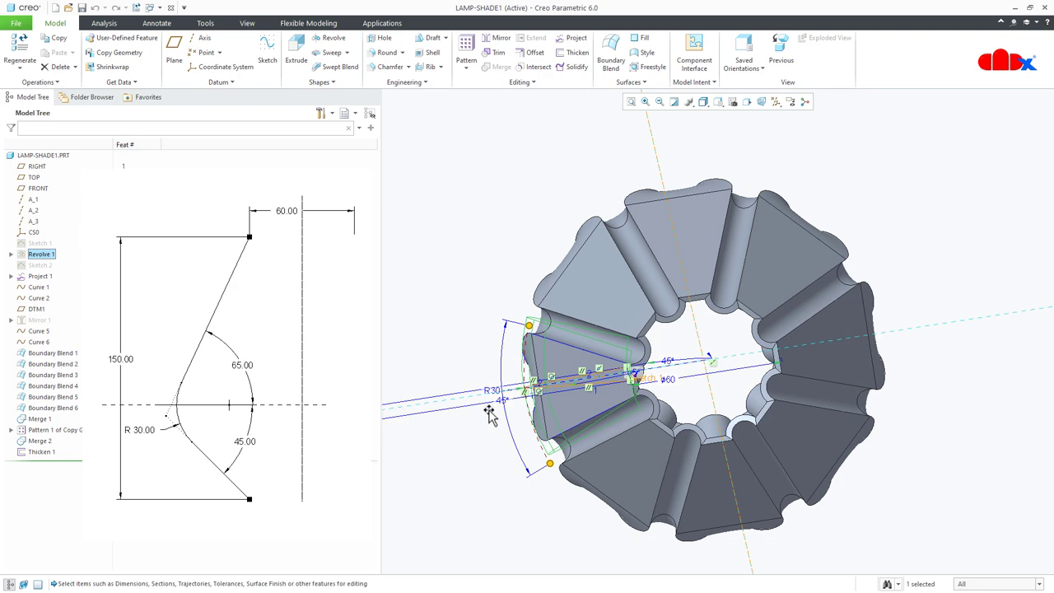
scroll(519, 437, "up", 2)
mouse_move(519, 437)
middle_mouse_down()
mouse_move(505, 377)
mouse_move(512, 390)
middle_mouse_up()
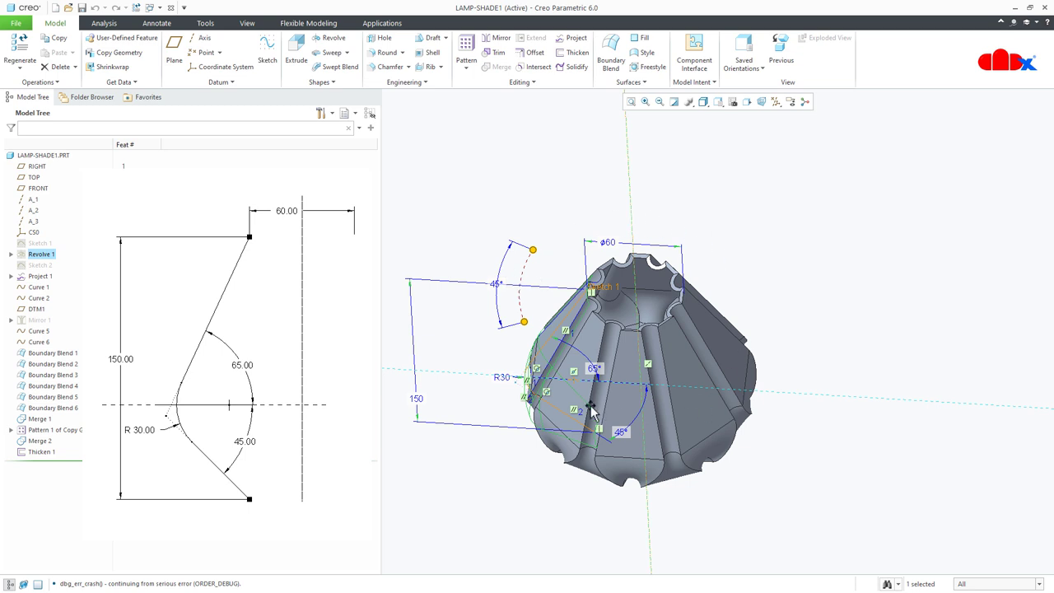
left_click(511, 274)
key("ctrl+d")
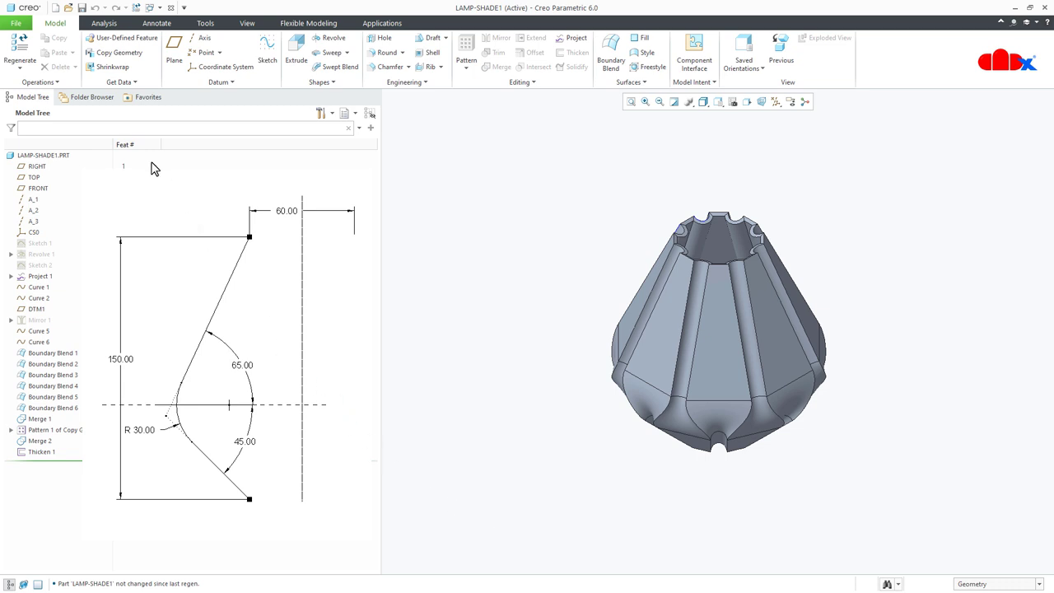
Create a new solid part named prt0001 from the mmns_part_solid template instead of the default template.
left_click(54, 10)
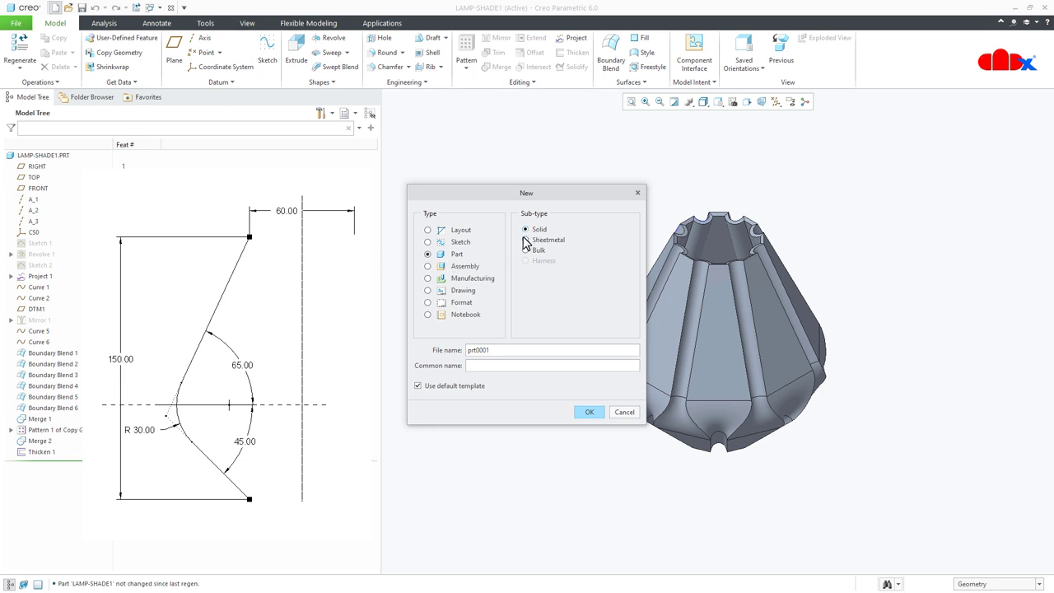
left_click(419, 386)
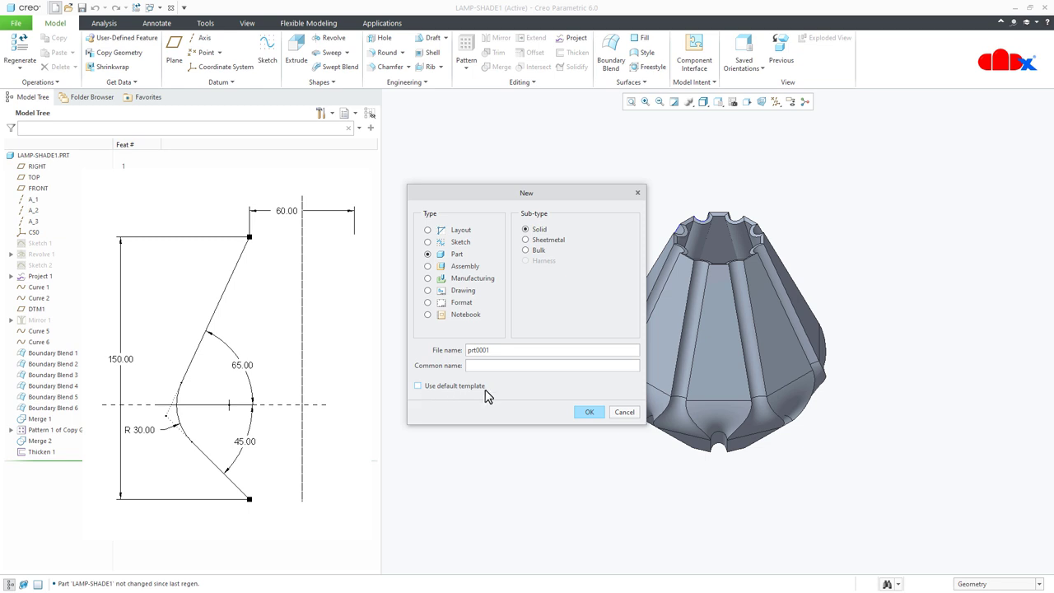
left_click(581, 412)
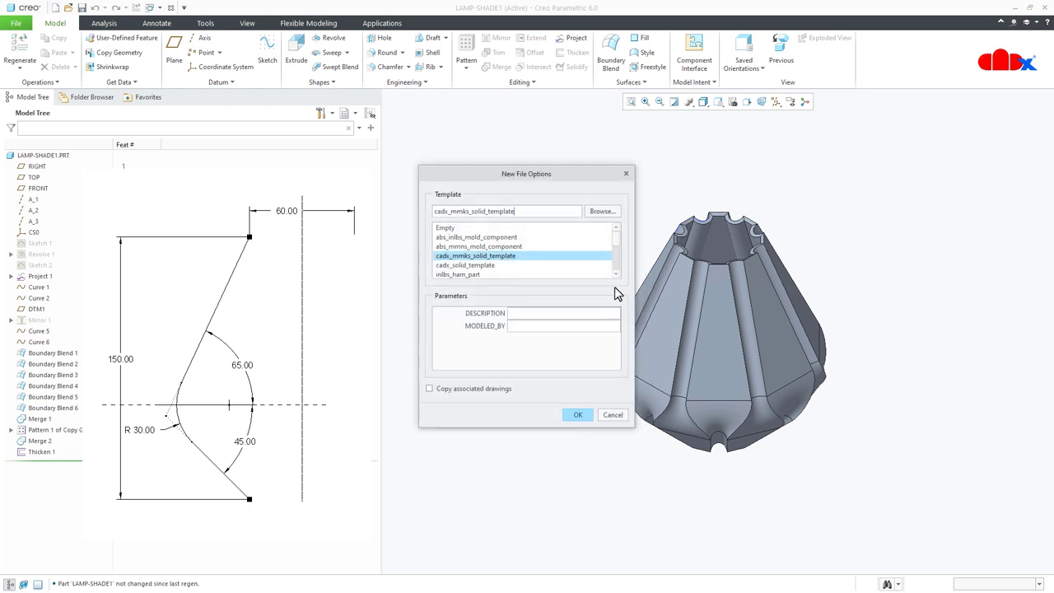
scroll(622, 257, "down", 2)
scroll(622, 265, "down", 3)
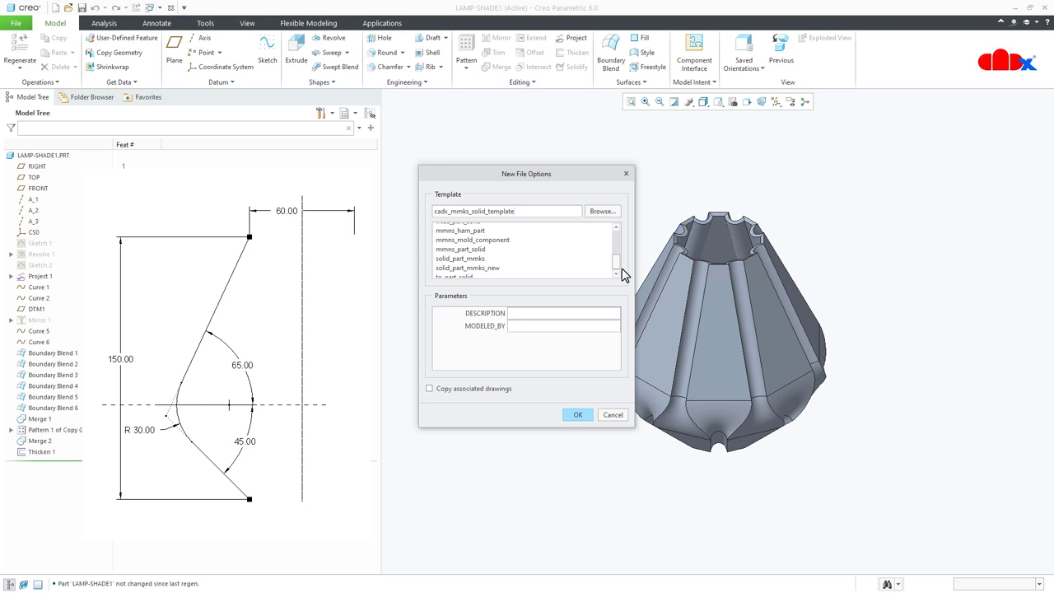
left_click(466, 246)
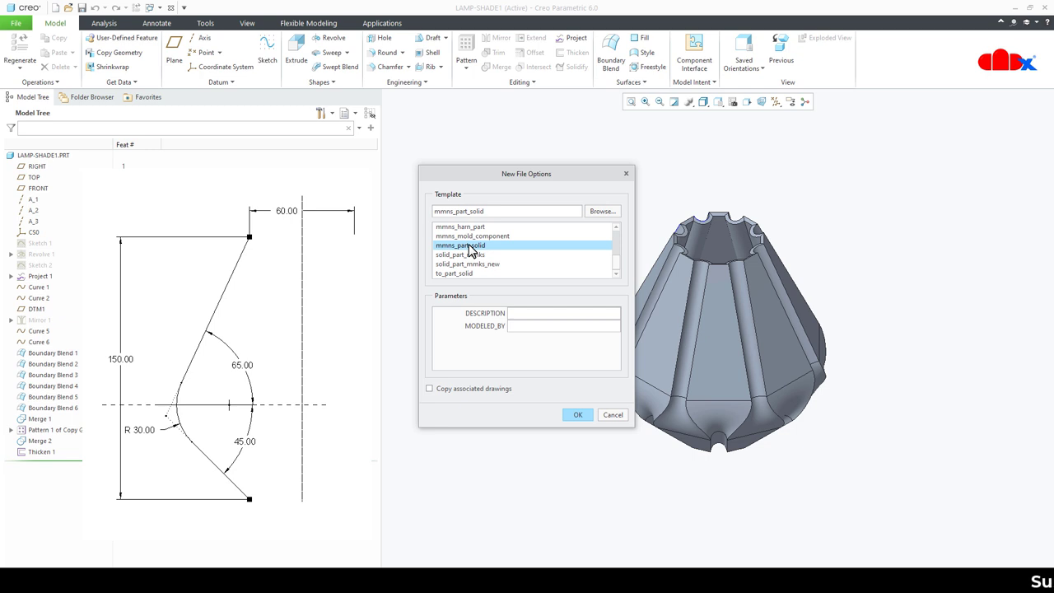
left_click(578, 415)
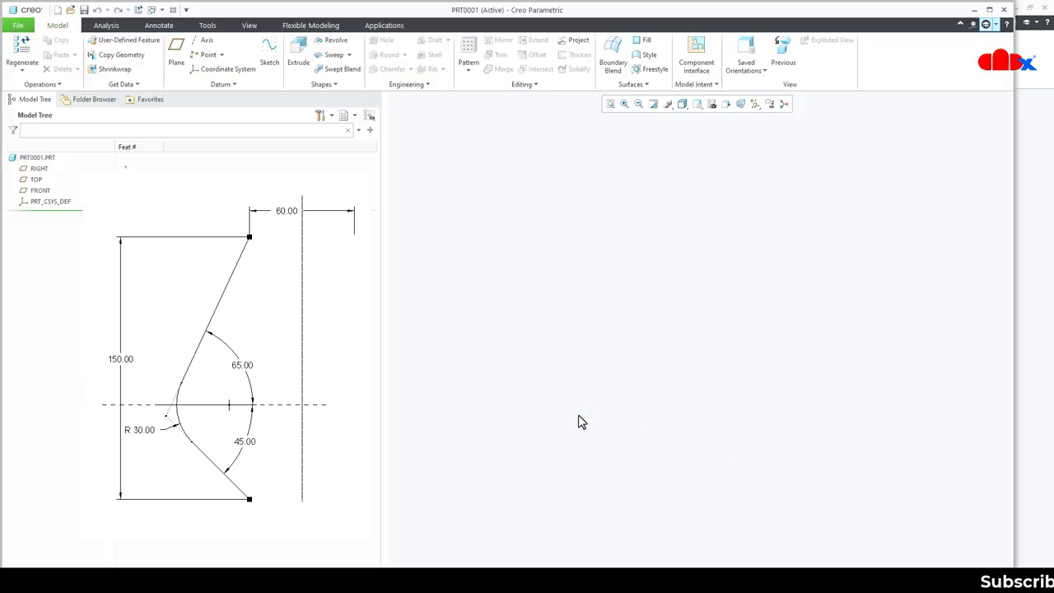
Maximize the new part's window and show all datum planes, axes, points and coordinate systems.
left_click(992, 10)
left_click(775, 103)
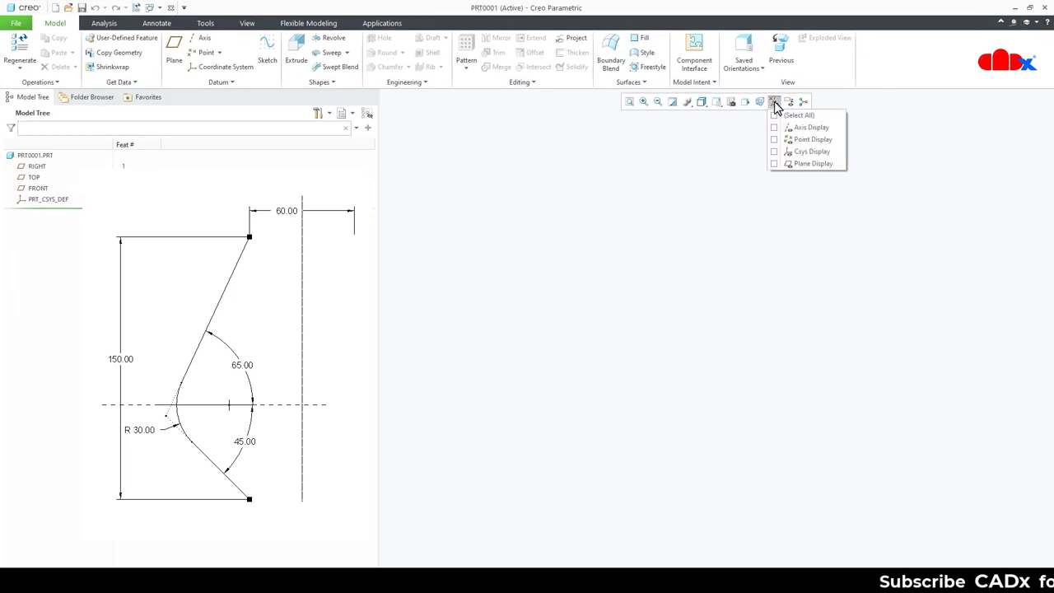
left_click(774, 115)
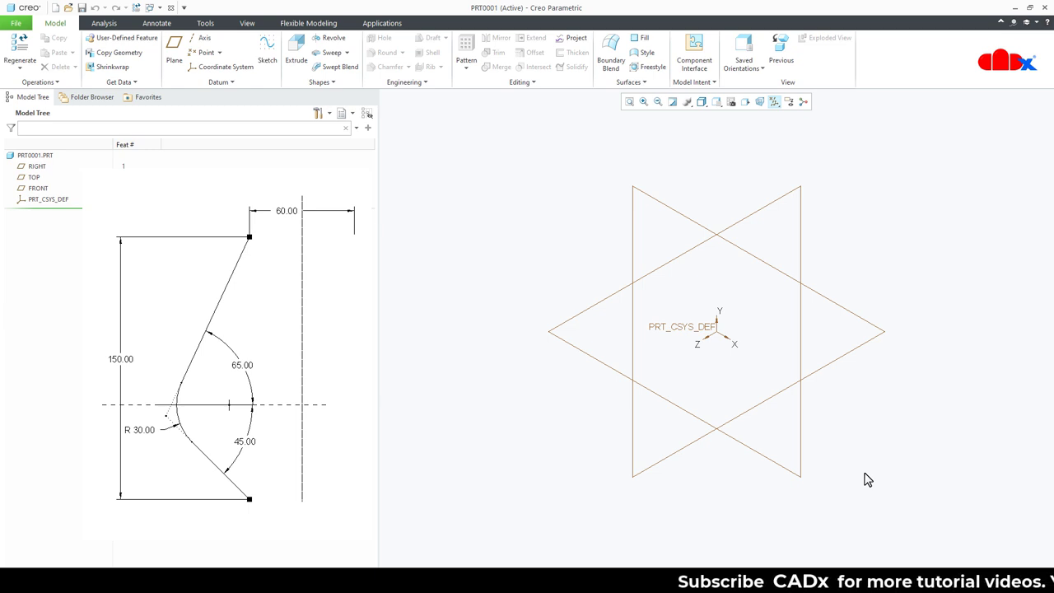
Create a datum axis through the intersection of the RIGHT and TOP planes.
left_click(202, 39)
left_click(31, 167)
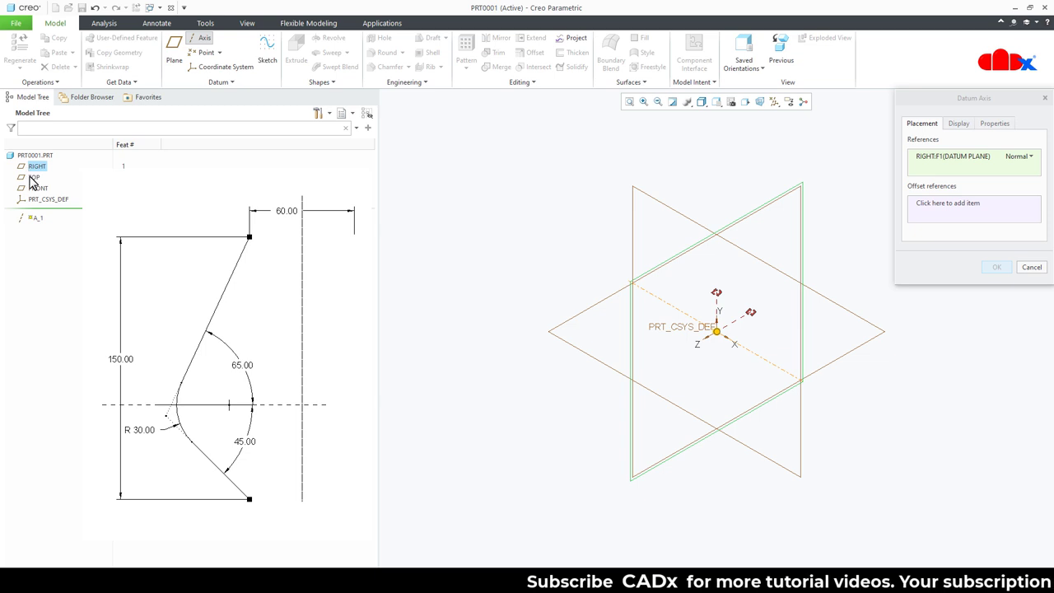
left_click(33, 178, "ctrl")
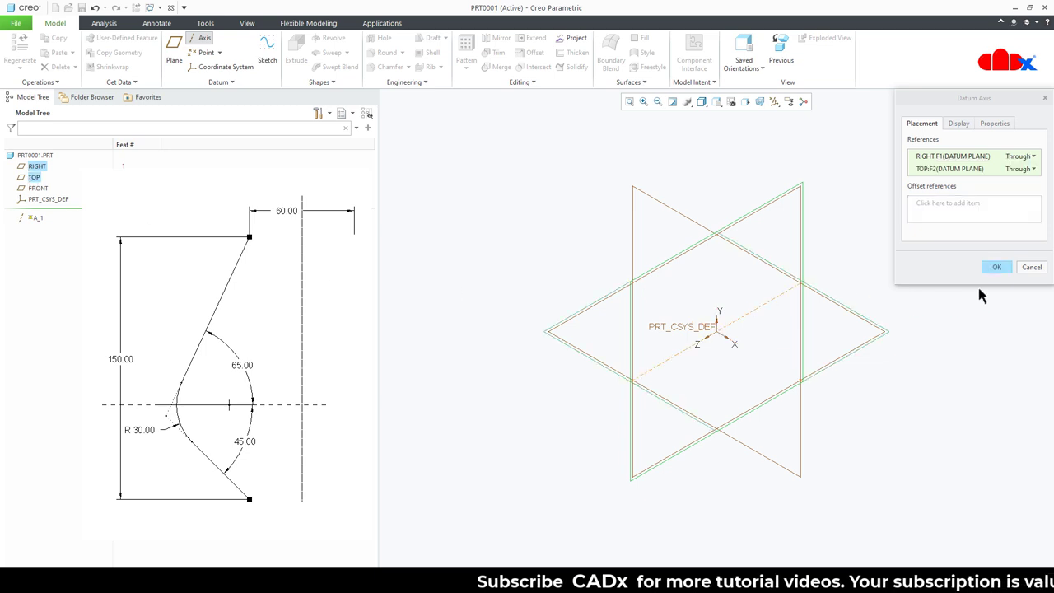
left_click(999, 268)
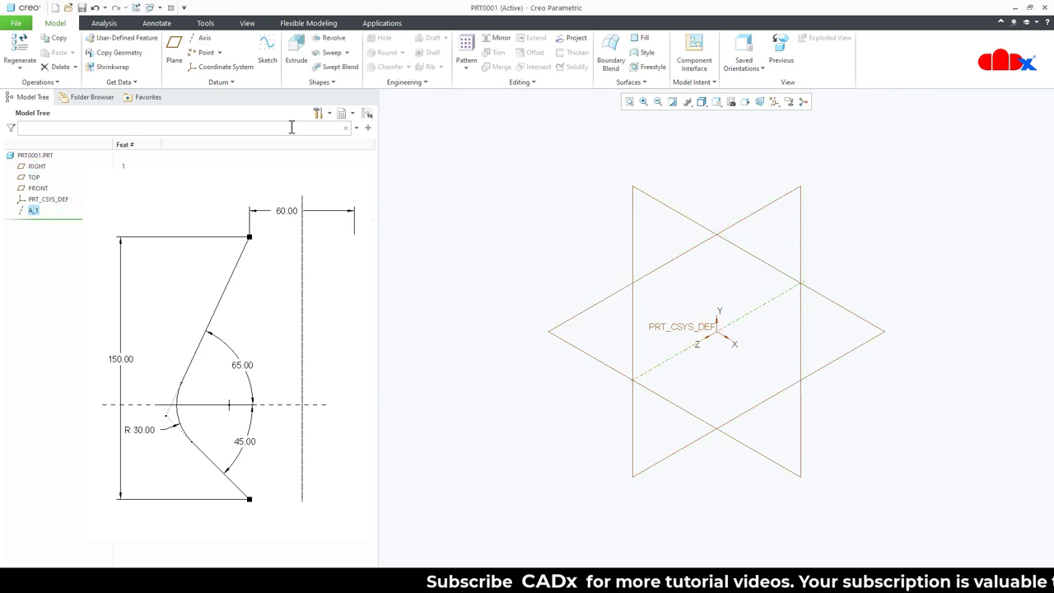
Create a datum axis through the intersection of the RIGHT and FRONT planes.
left_click(200, 38)
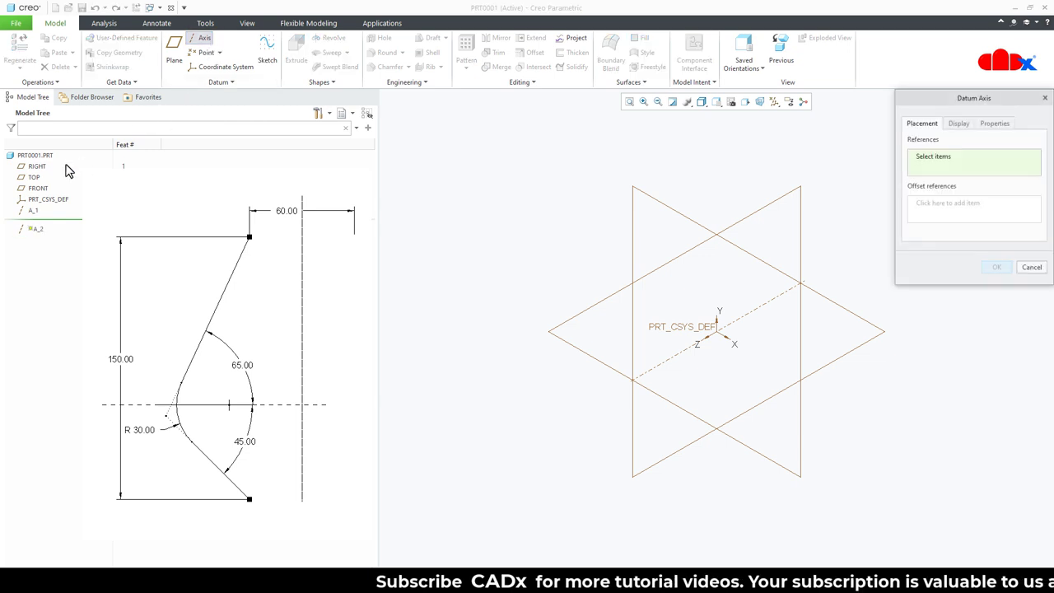
left_click(38, 167)
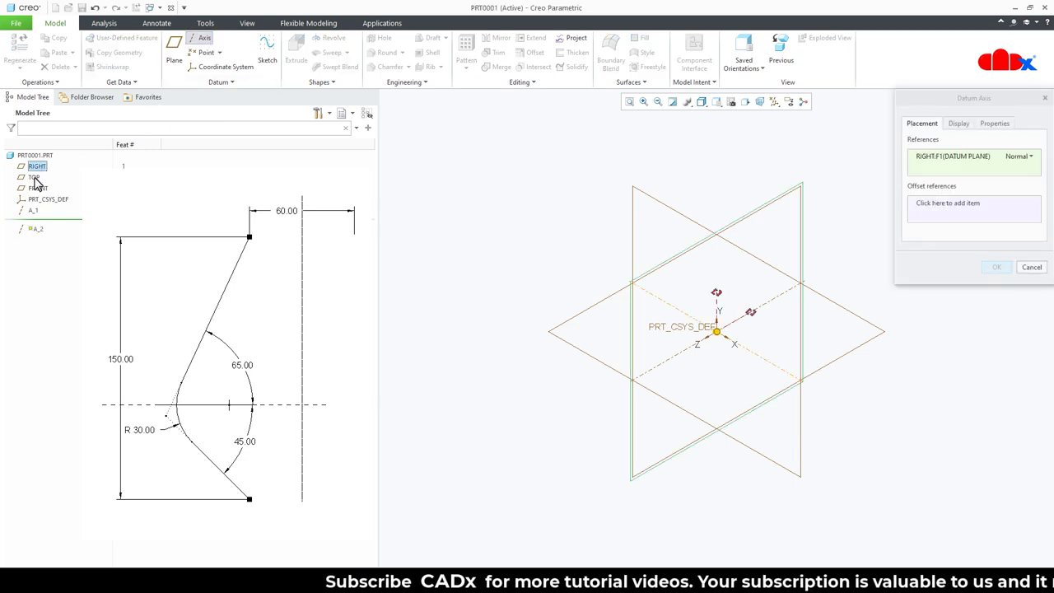
left_click(29, 189, "ctrl")
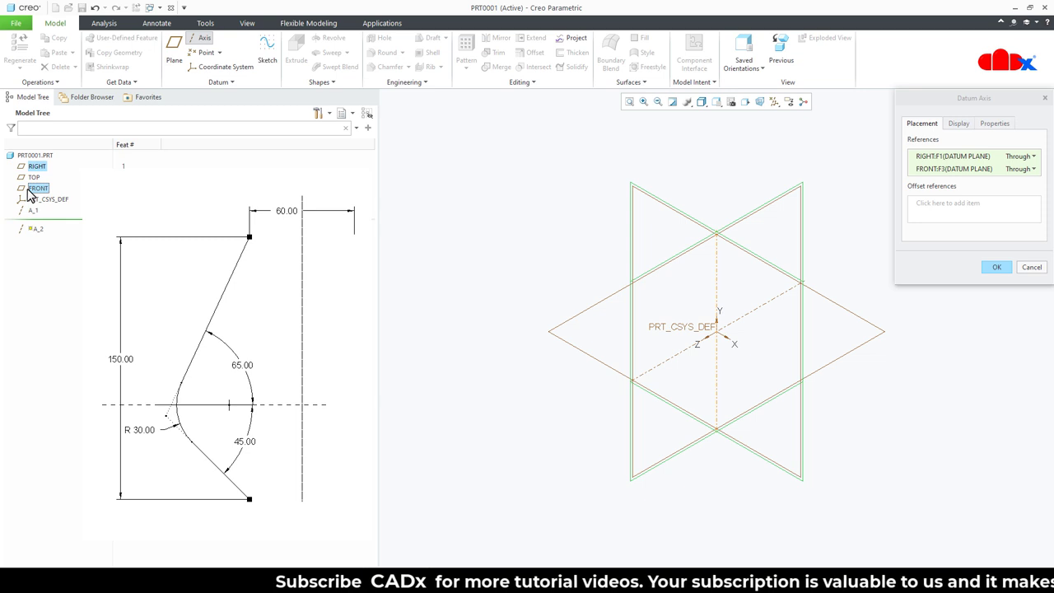
left_click(995, 268)
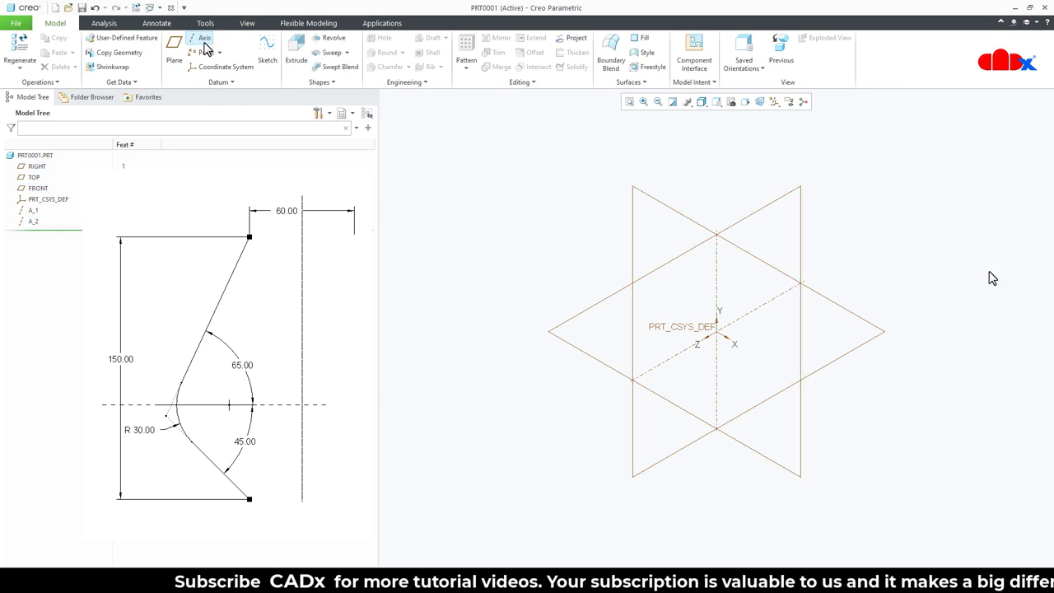
Create a datum axis through the intersection of the TOP and FRONT planes.
left_click(205, 40)
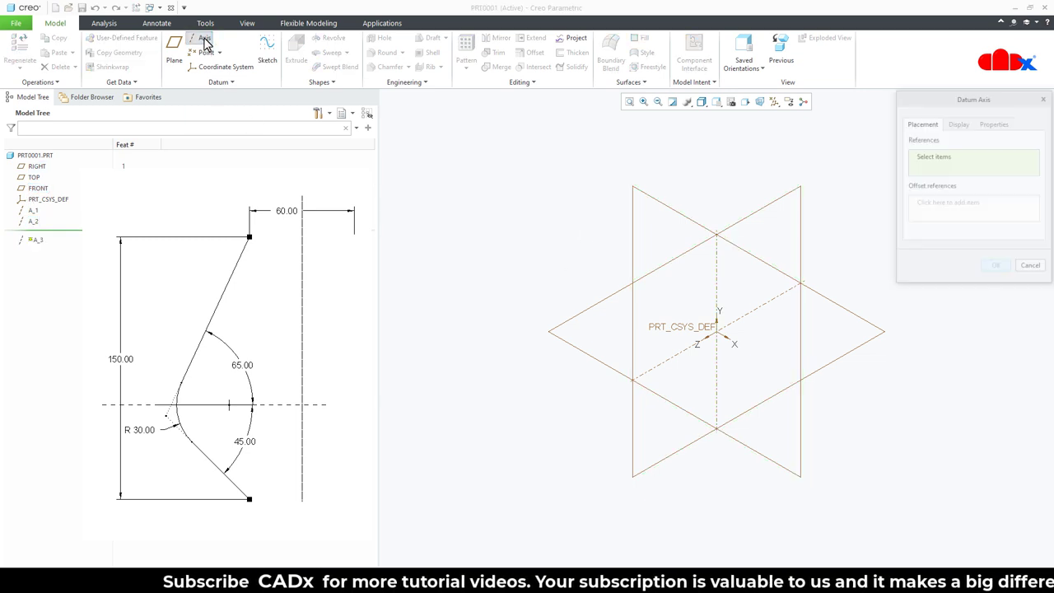
left_click(34, 177)
left_click(38, 190, "ctrl")
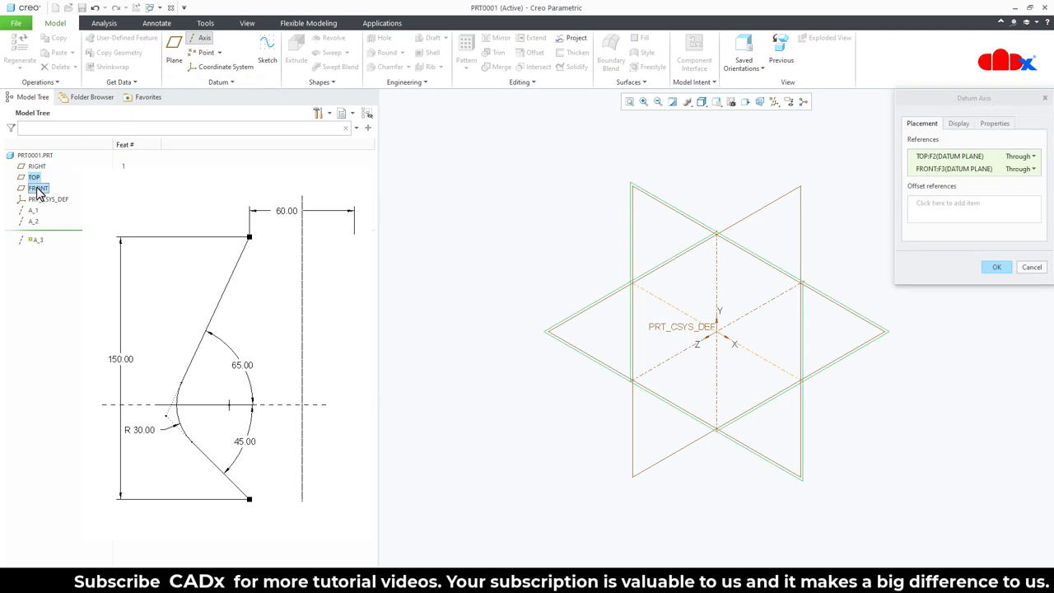
left_click(997, 267)
left_click(945, 356)
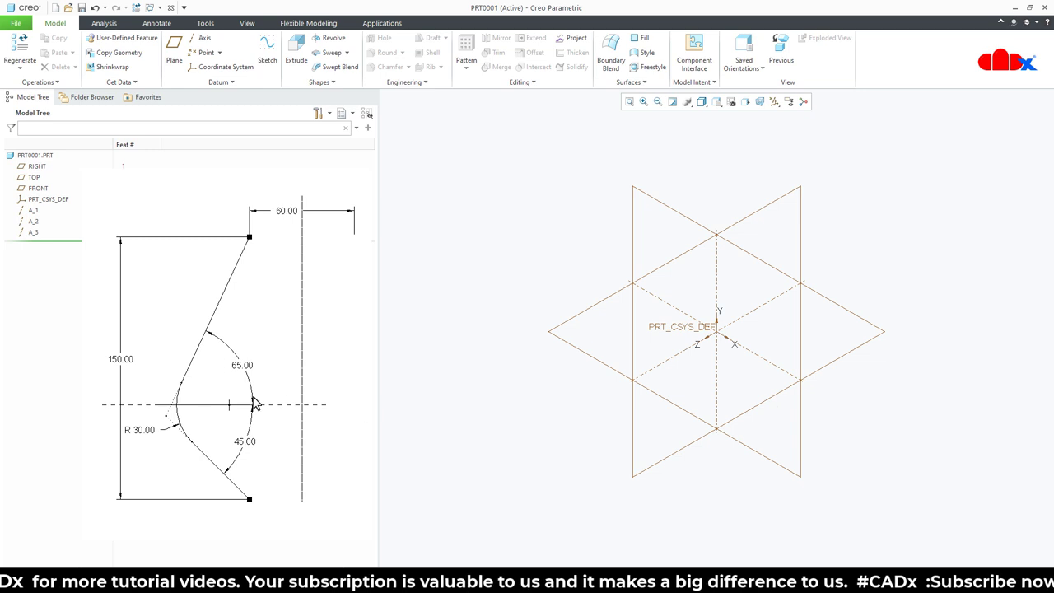
Start a sketch on the FRONT plane with RIGHT as the right-facing reference, orient the view to it and hide all datums.
left_click(267, 61)
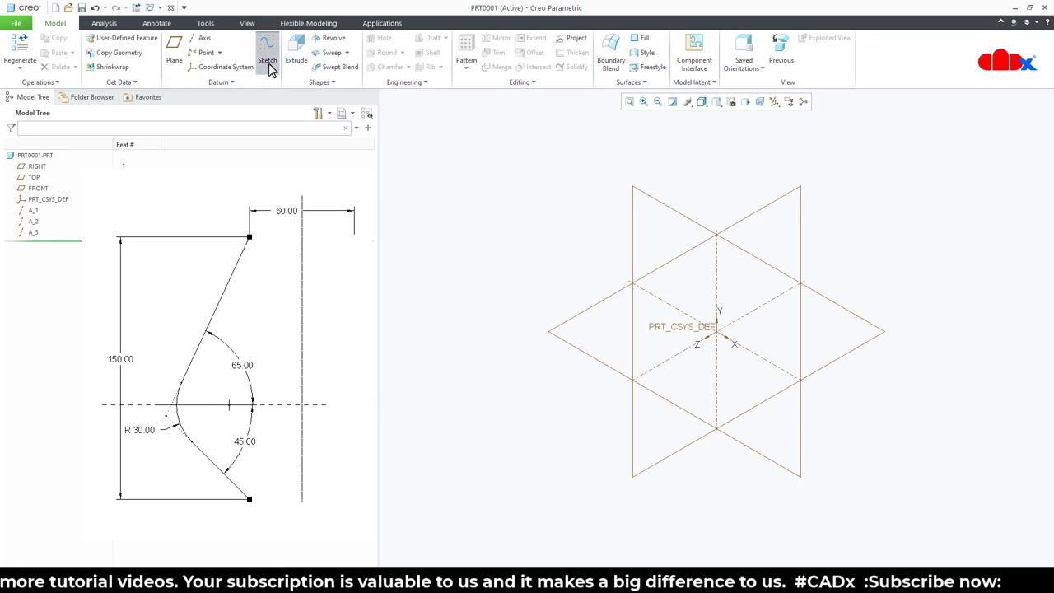
left_click(33, 189)
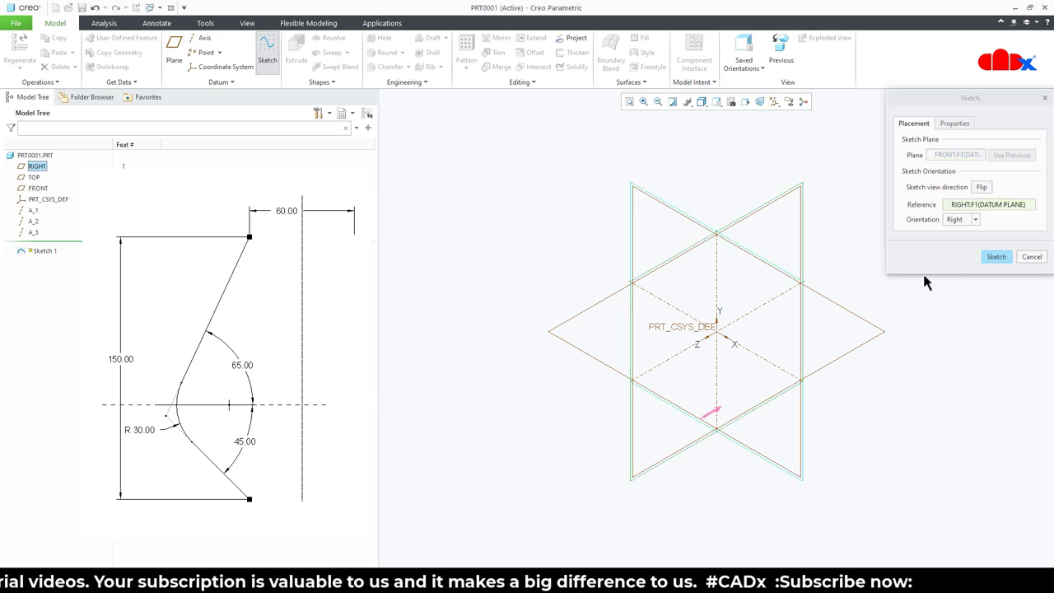
left_click(997, 258)
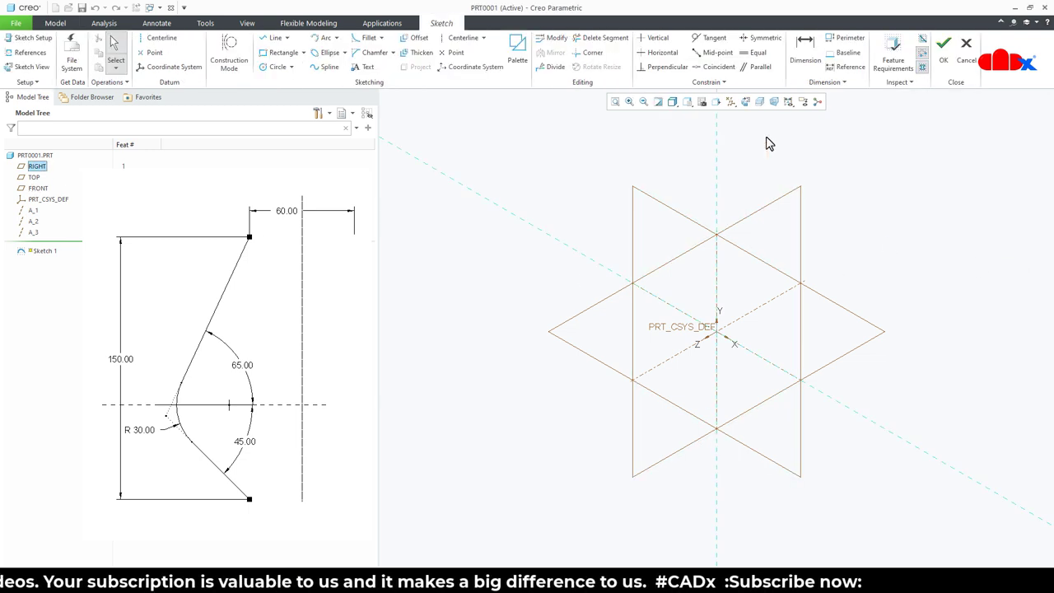
left_click(745, 102)
left_click(730, 101)
left_click(744, 116)
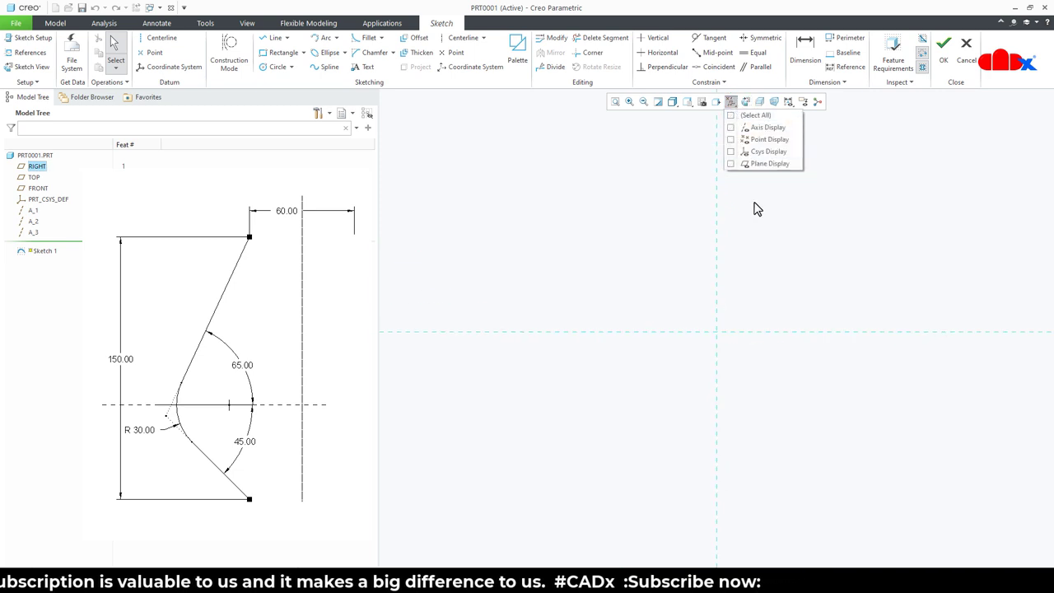
Add a datum centerline along the vertical reference and designate it as the axis of revolution.
left_click(162, 39)
left_click(717, 217)
left_click(717, 247)
middle_click(758, 250)
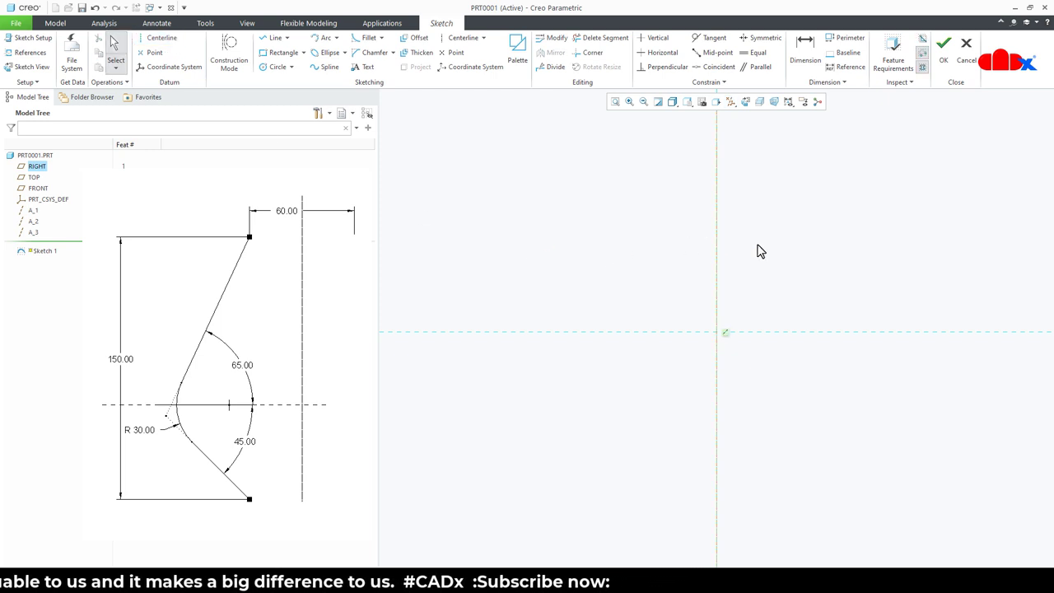
left_click(717, 231)
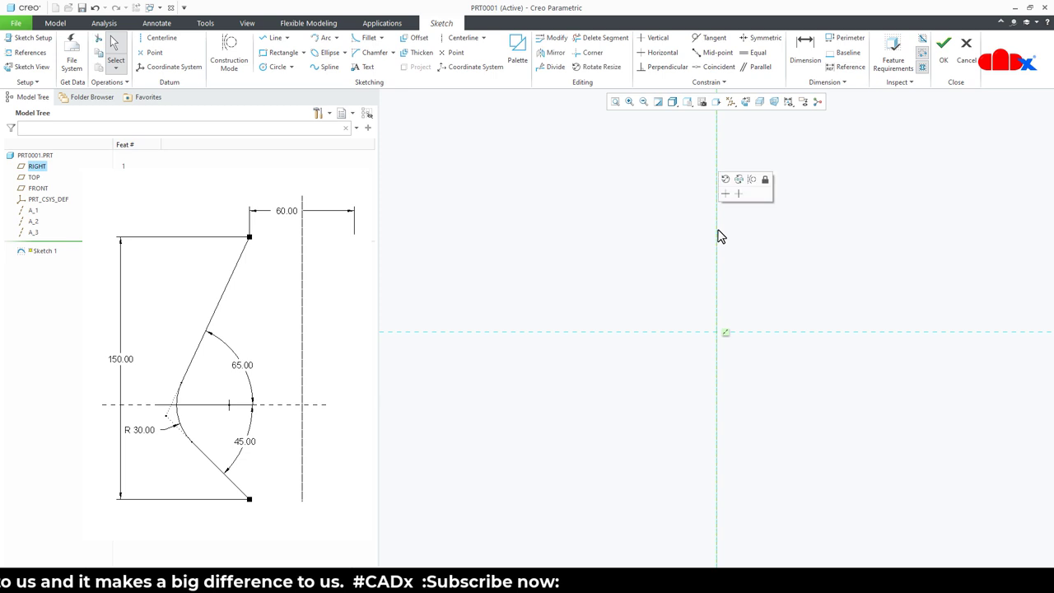
right_click(719, 236)
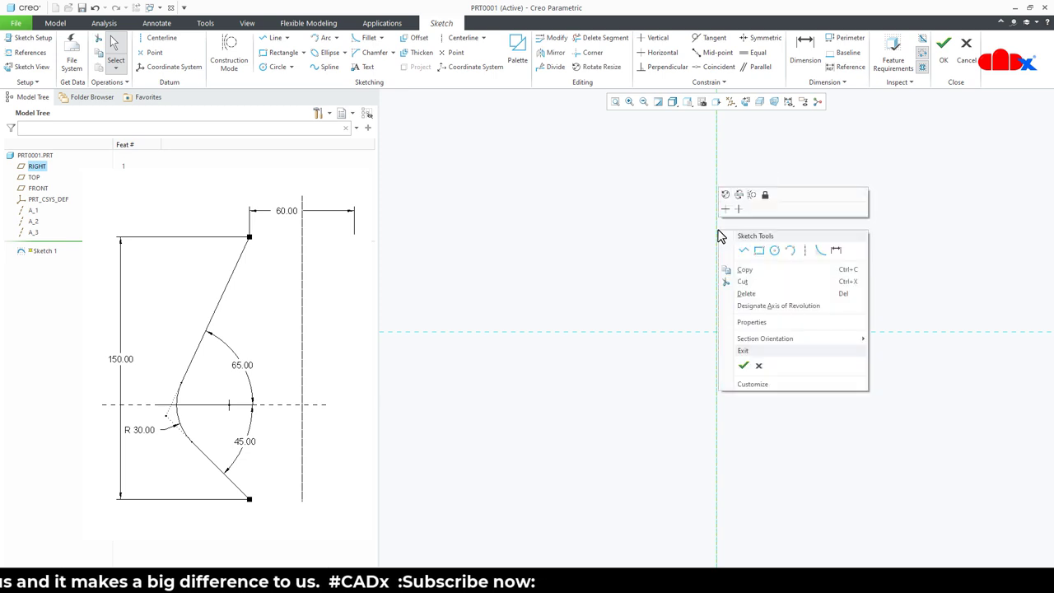
left_click(757, 306)
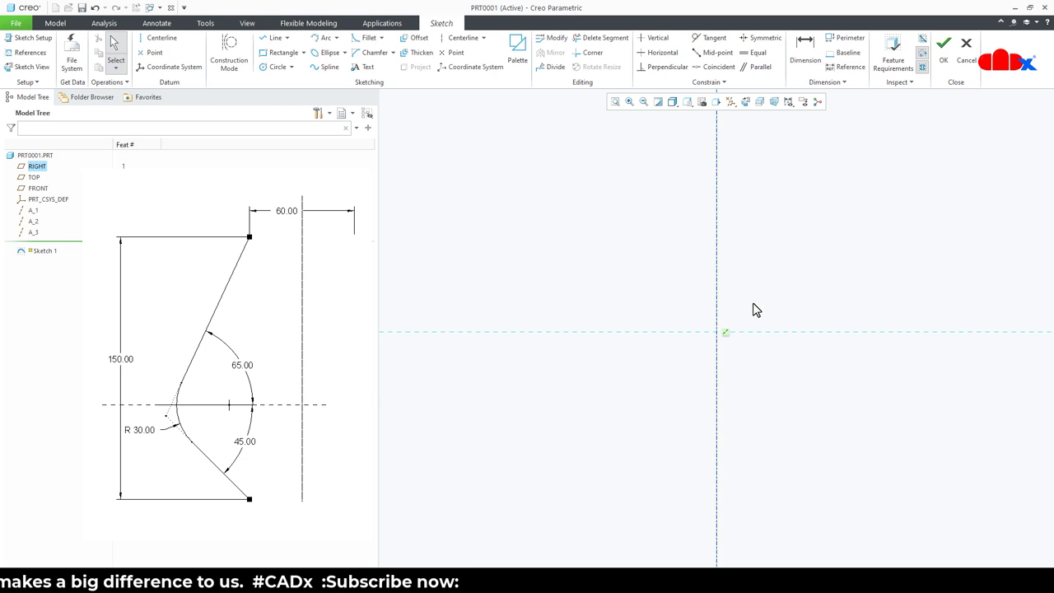
Sketch two connected lines beside the centerline, with ends about 54 and 61.5 mm from it and the corner about 107 mm away on the horizontal reference.
right_click(766, 296)
left_click(792, 314)
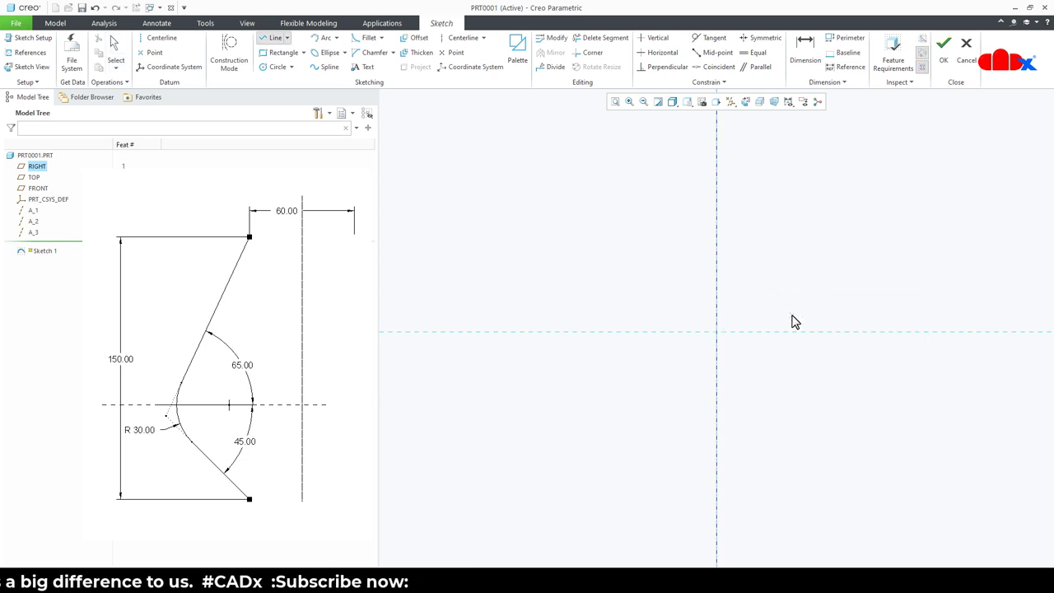
left_click(676, 218)
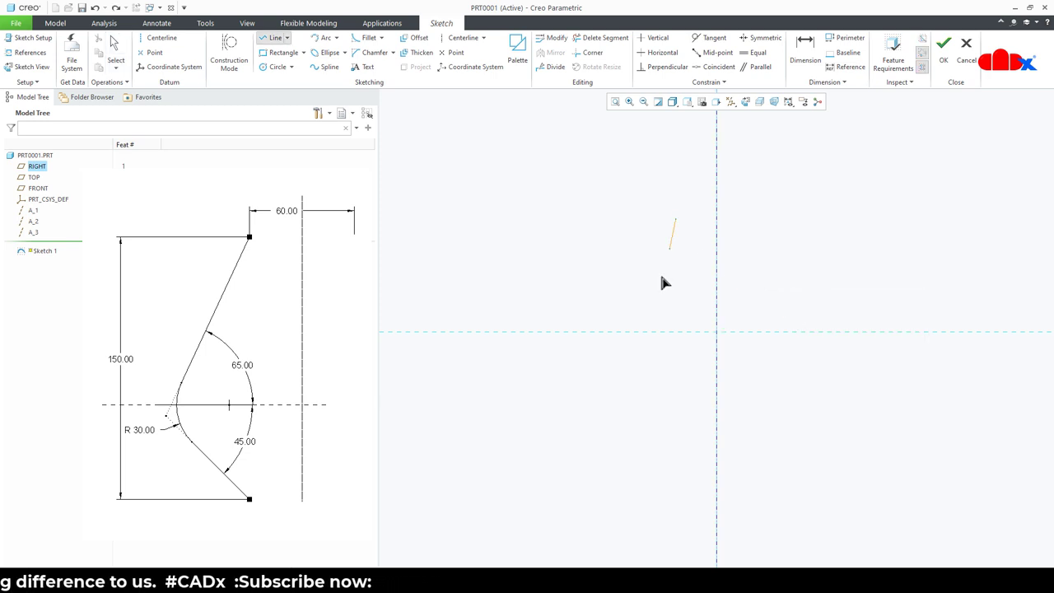
left_click(636, 325)
left_click(670, 386)
middle_click(680, 406)
middle_click(670, 420)
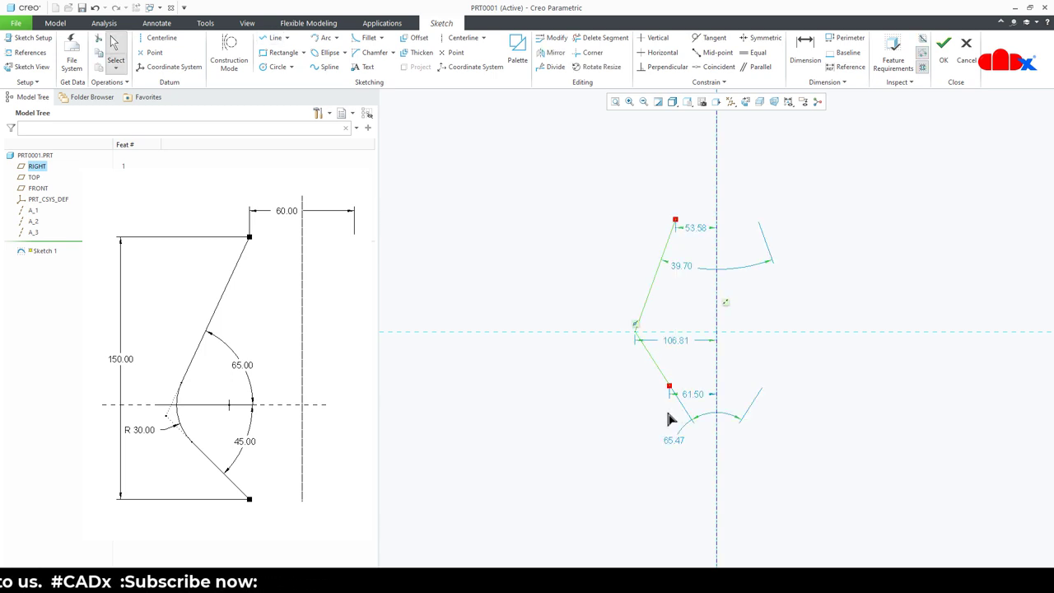
Constrain the two outer endpoints of the profile lines to align vertically with each other.
left_click(658, 41)
left_click(675, 221)
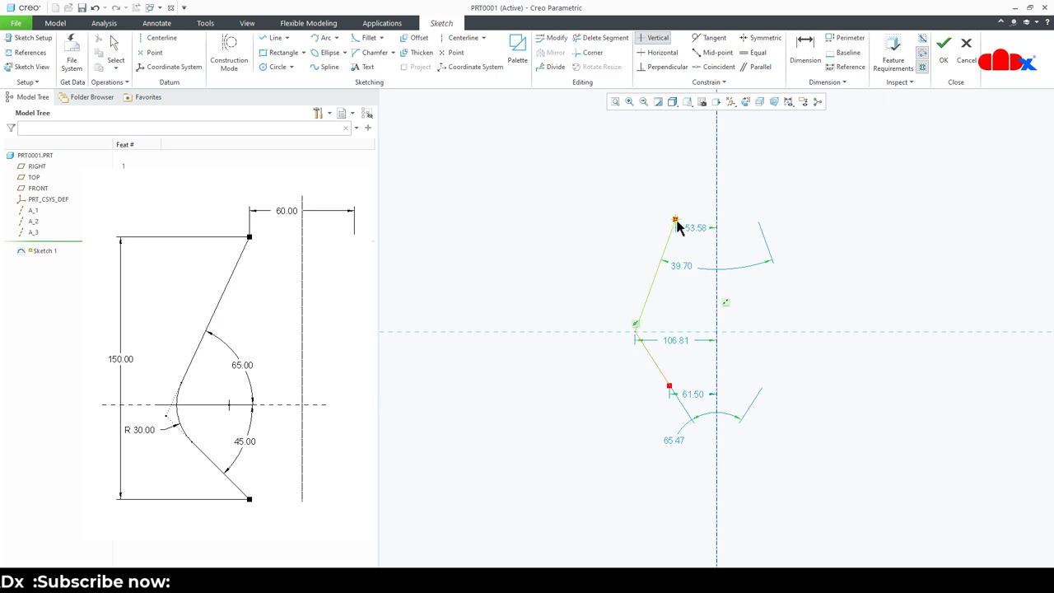
left_click(671, 387)
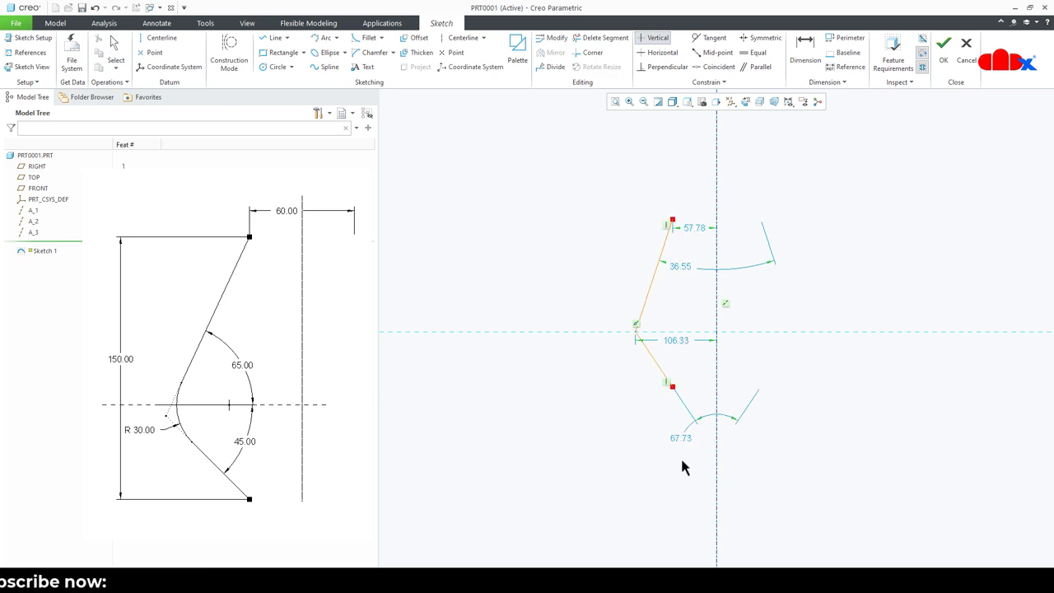
middle_click(682, 462)
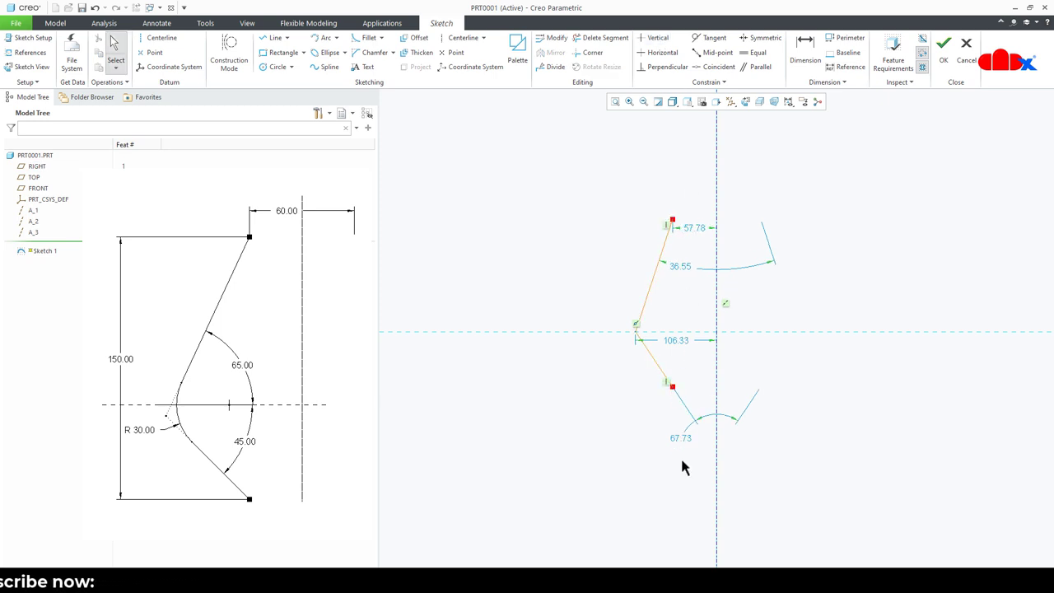
Round the corner between the two profile lines with a fillet of about 91 mm radius.
left_click(369, 42)
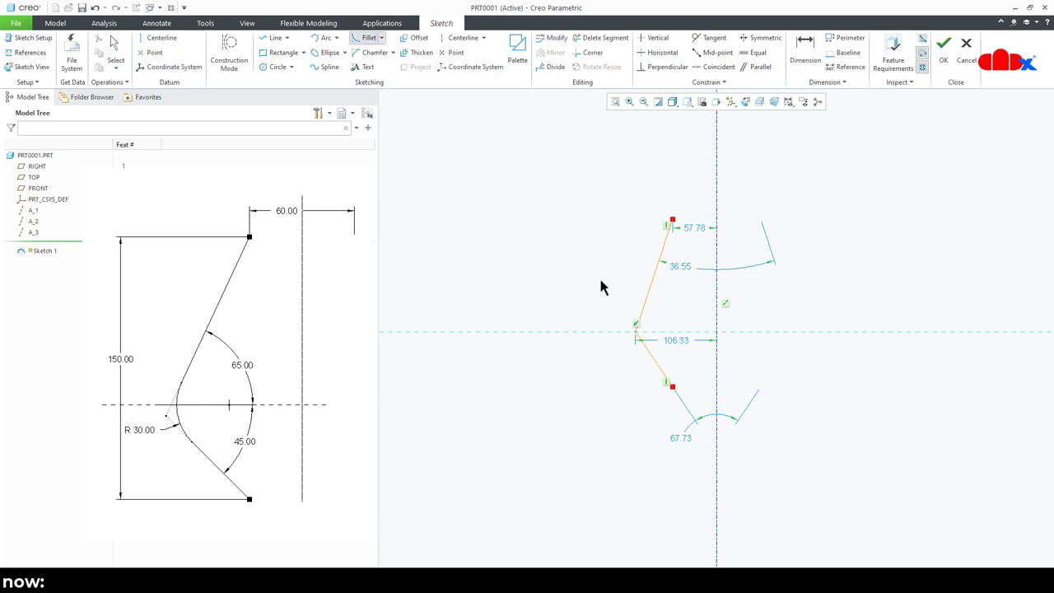
left_click(657, 363)
middle_click(650, 441)
Dimension the vertical distance between the profile's two endpoints and the upper endpoint's diameter across the centerline.
right_click(651, 437)
left_click(771, 455)
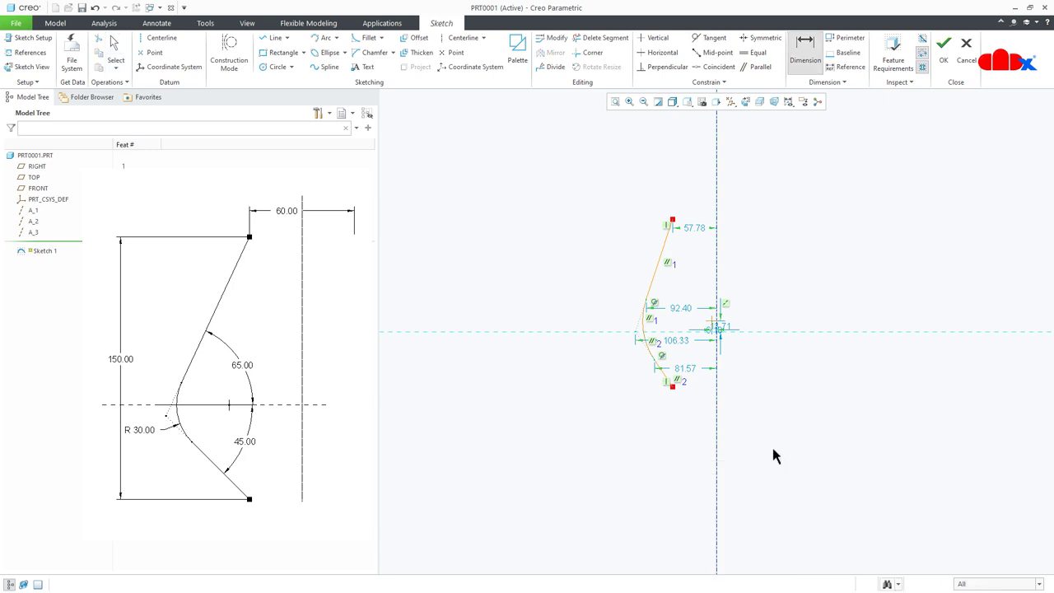
left_click(673, 386)
left_click(673, 223)
middle_click(574, 251)
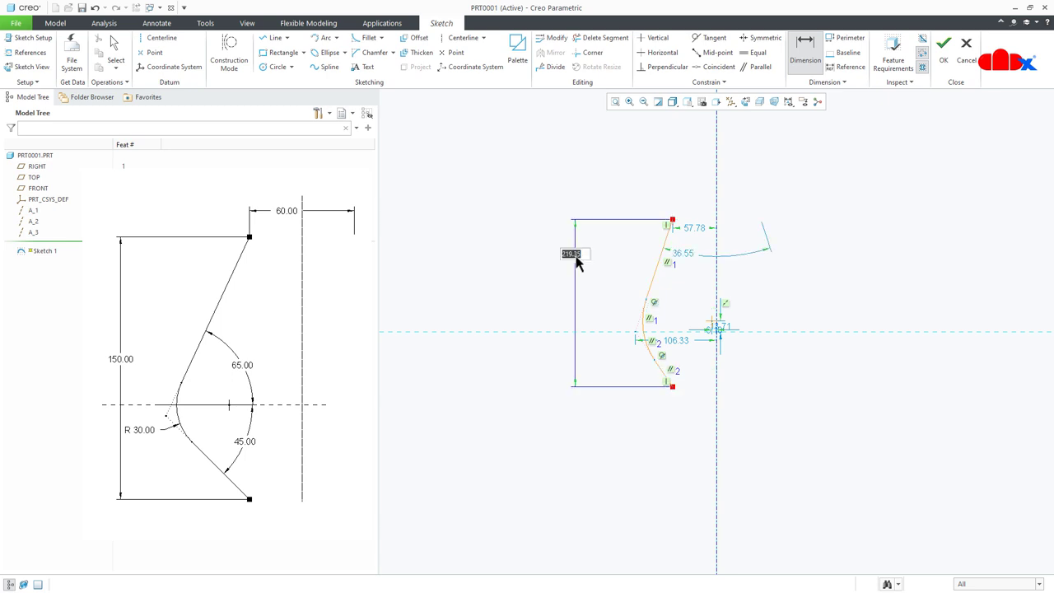
key("Return")
middle_click(706, 194)
key("Return")
Dimension the angle of each profile line to the horizontal reference and the radius of the fillet arc.
left_click(682, 334)
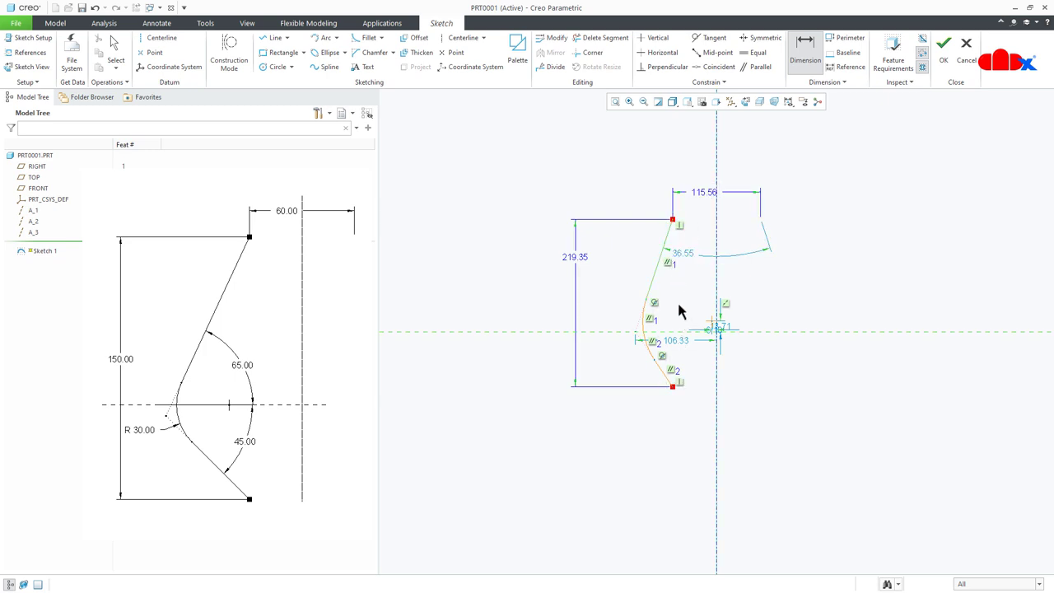
middle_click(681, 303)
key("Return")
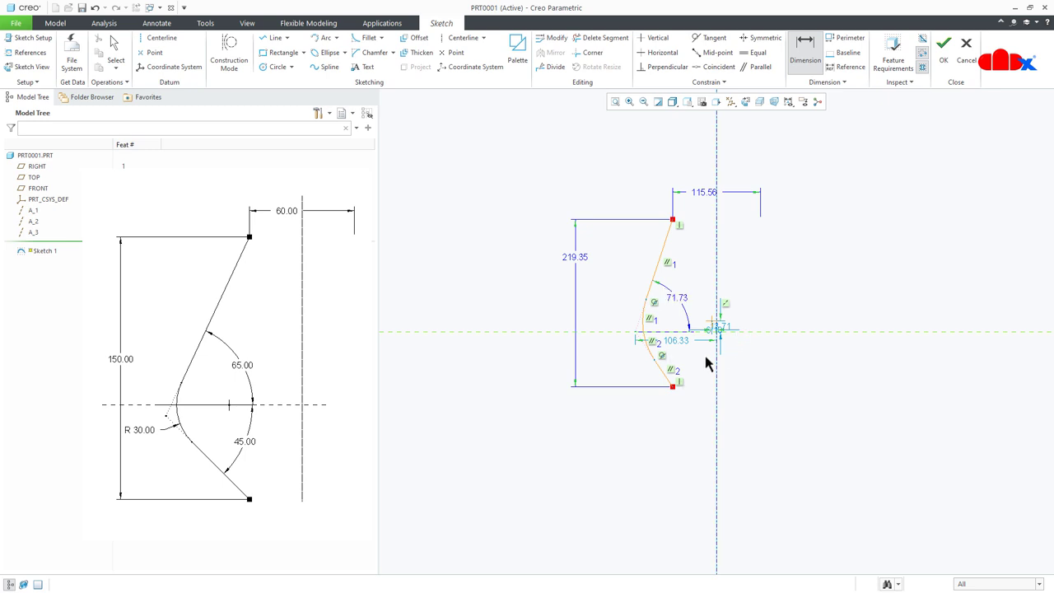
left_click(668, 376)
left_click(692, 332)
middle_click(684, 360)
key("Return")
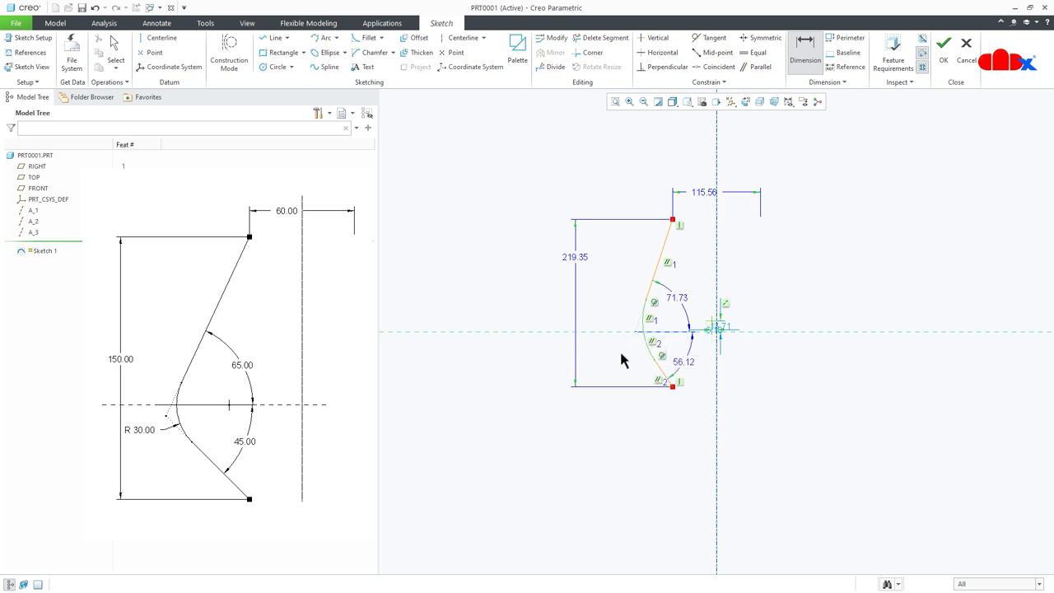
middle_click(622, 360)
key("Return")
Make the fillet arc's center coincident with the horizontal reference.
left_click(713, 67)
scroll(709, 326, "up", 2)
left_click(709, 323)
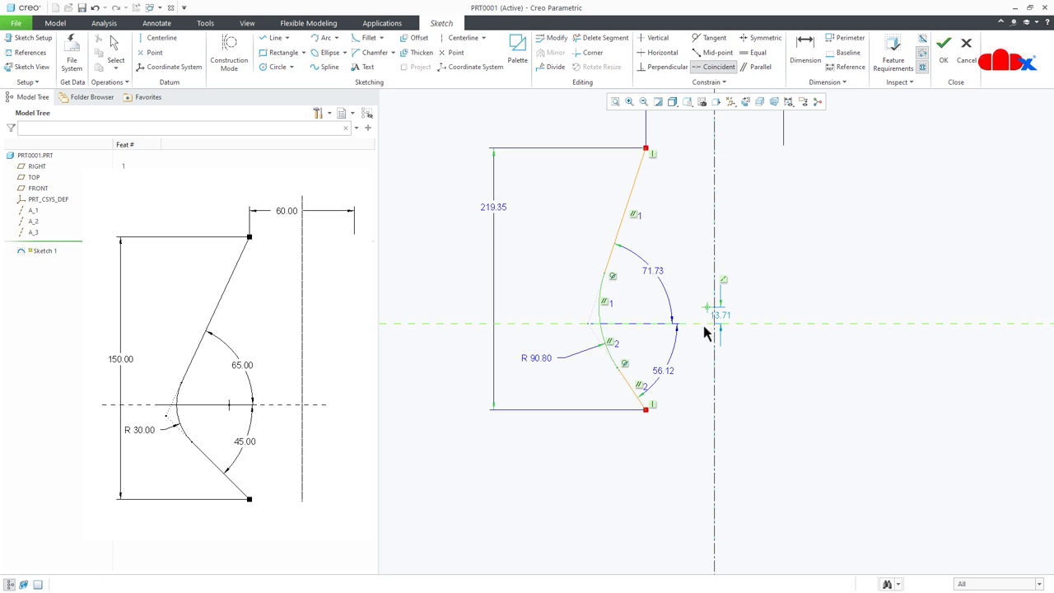
left_click(706, 329)
middle_click(777, 384)
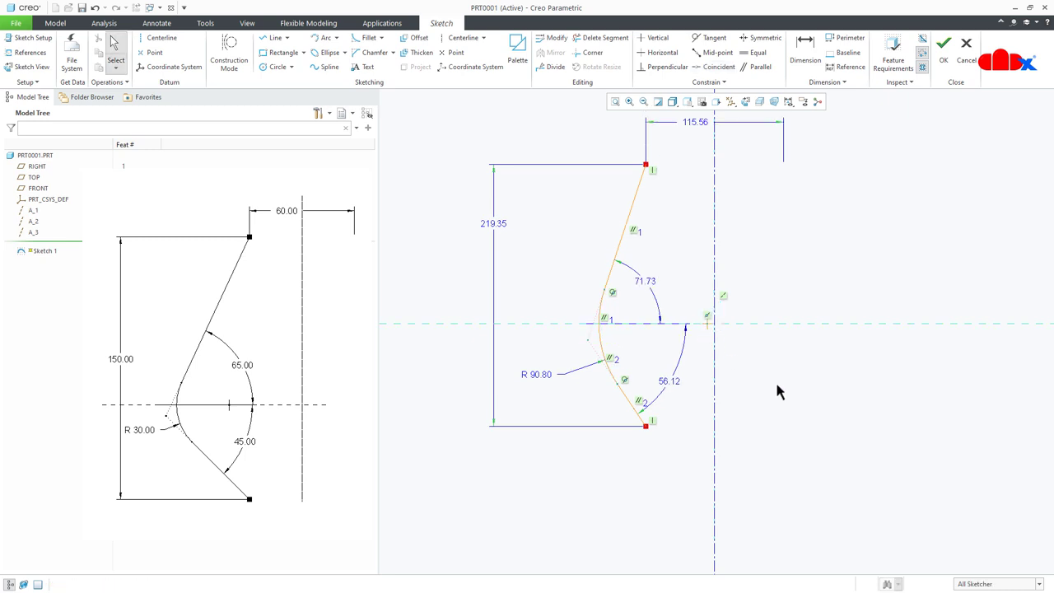
Collect all five sketch dimensions for modification together, with automatic regeneration turned off.
left_click(557, 40)
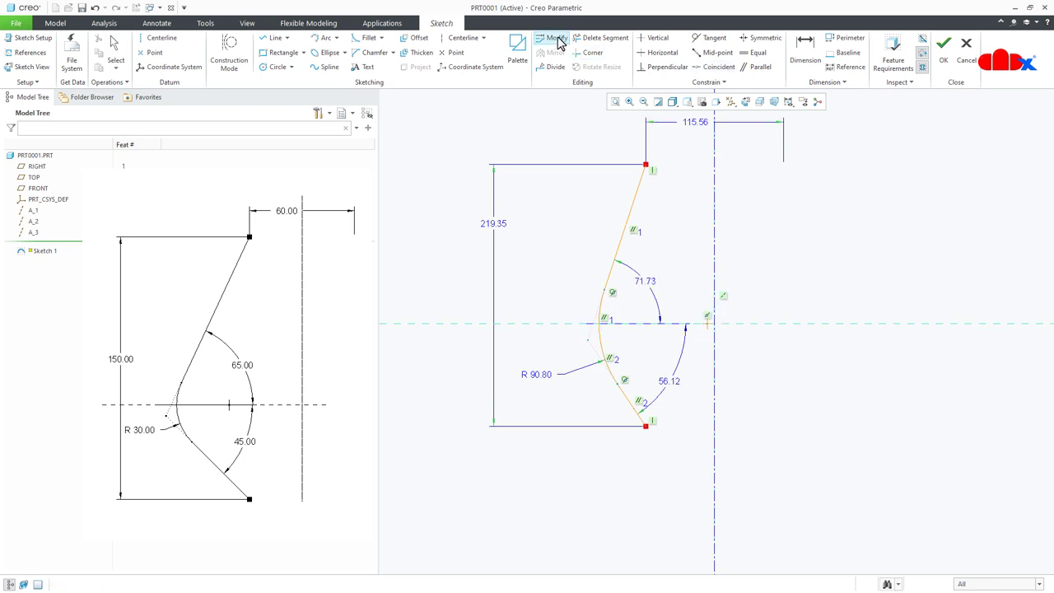
left_click(702, 125)
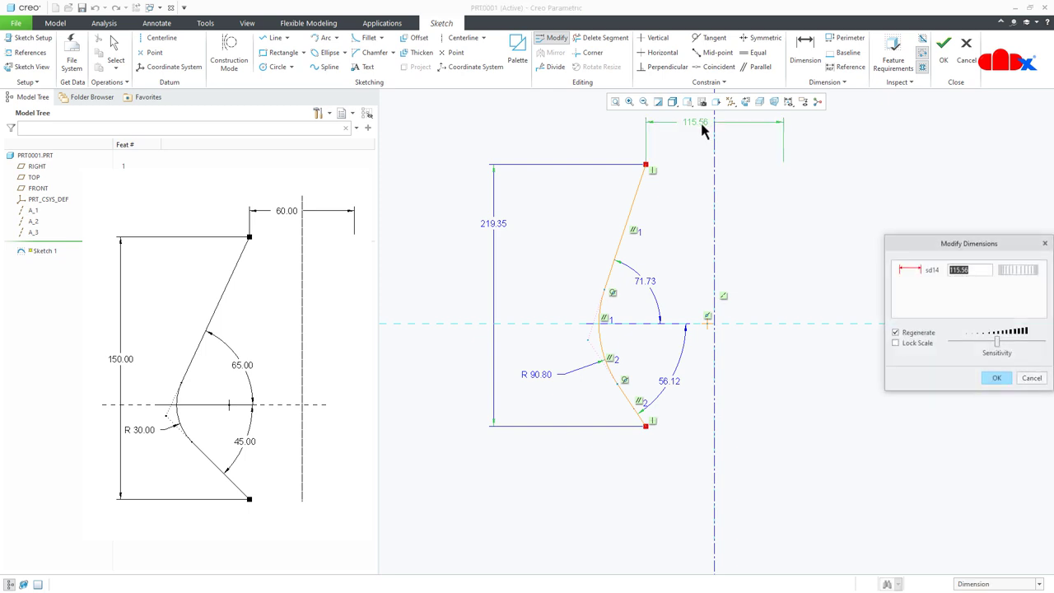
left_click(498, 226)
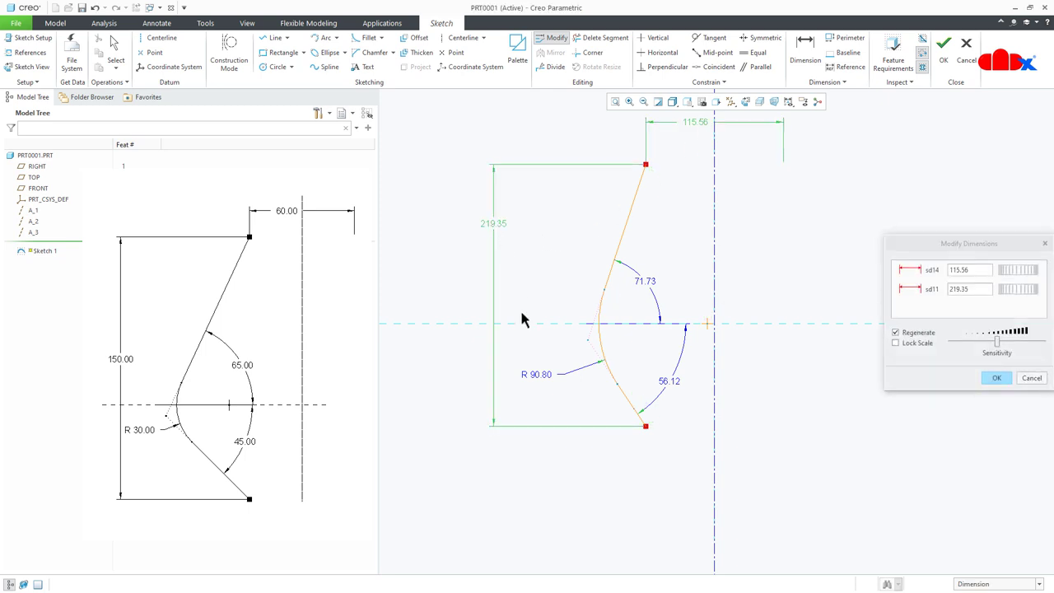
left_click(535, 374)
left_click(647, 284)
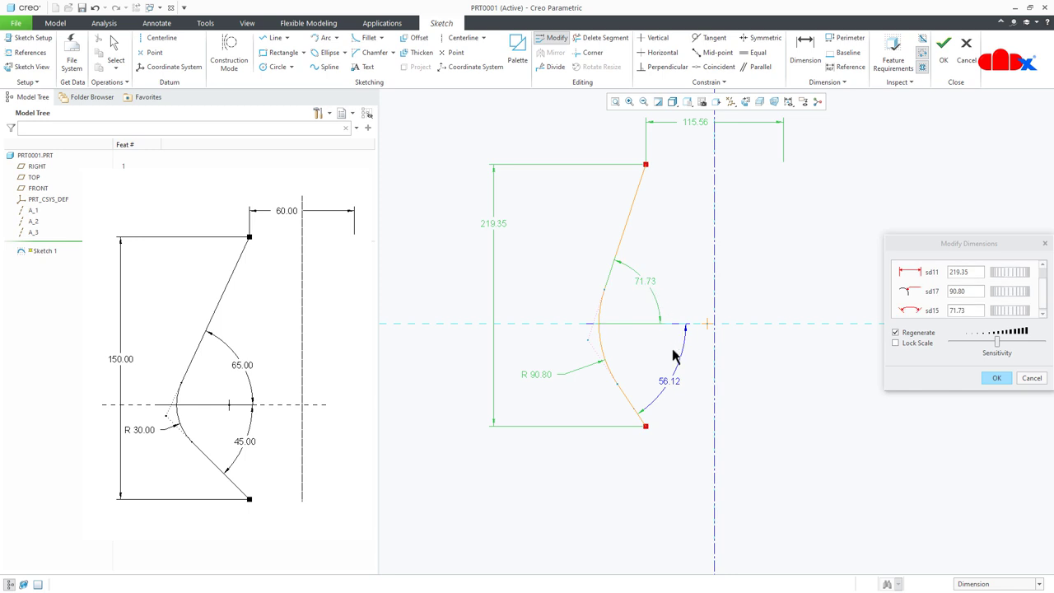
left_click(671, 384)
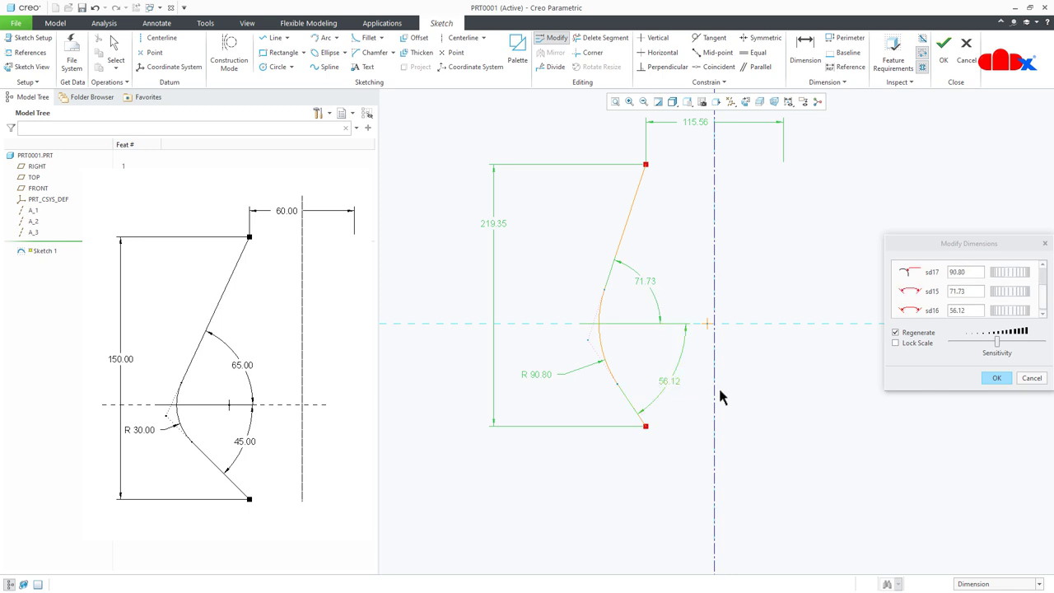
left_click_drag(918, 389, 911, 532)
left_click(914, 478)
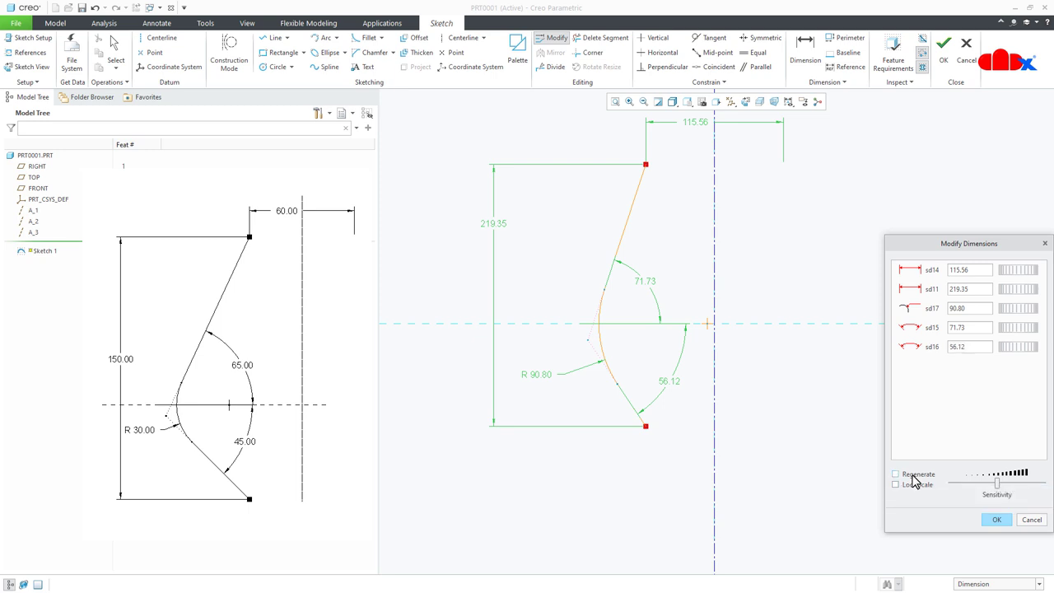
Set the diameter to 60, height to 150, fillet radius to 30, upper angle to 65° and lower angle to 45°, and apply the changes.
left_click(983, 270)
type("60")
key("Return")
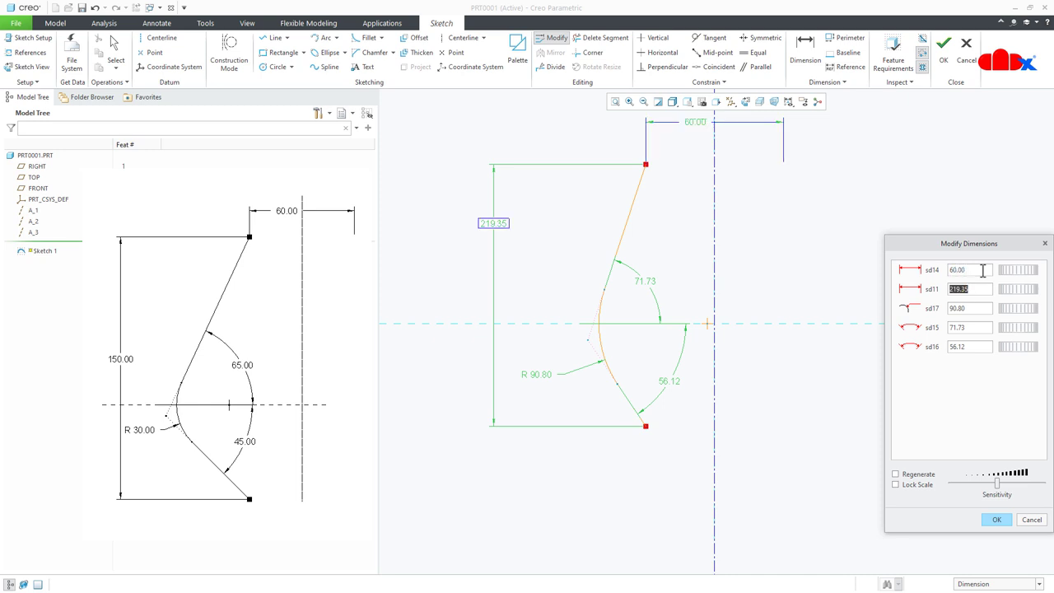
type("150")
key("Return")
type("30")
key("Return")
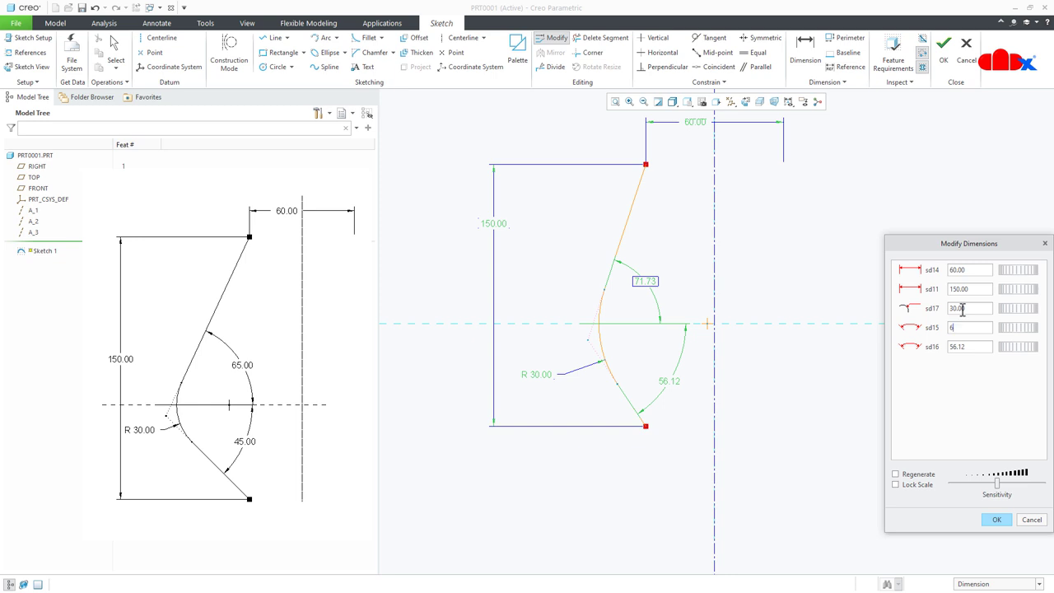
key("Return")
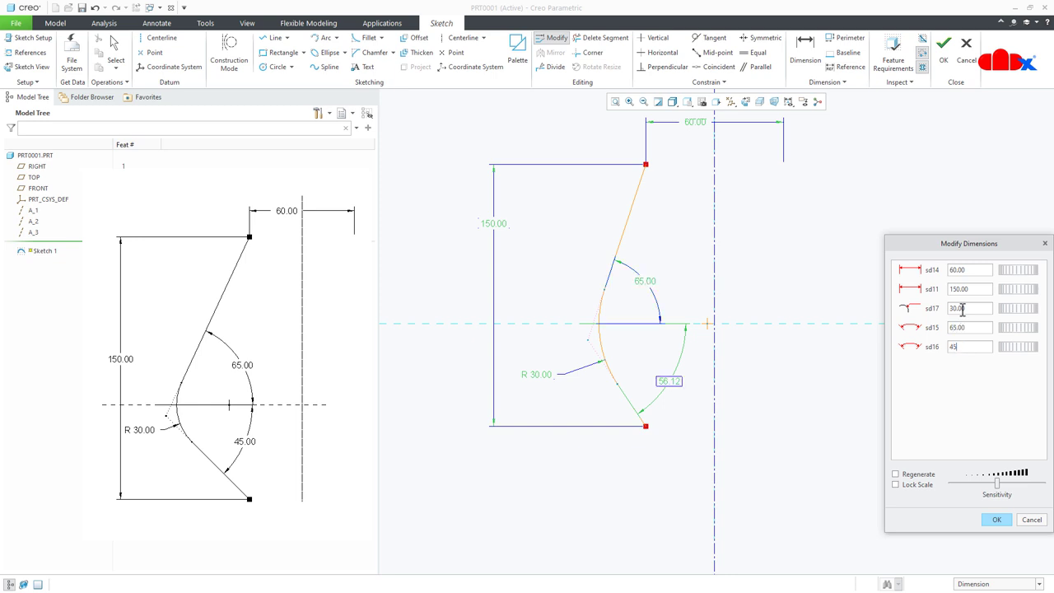
key("Return")
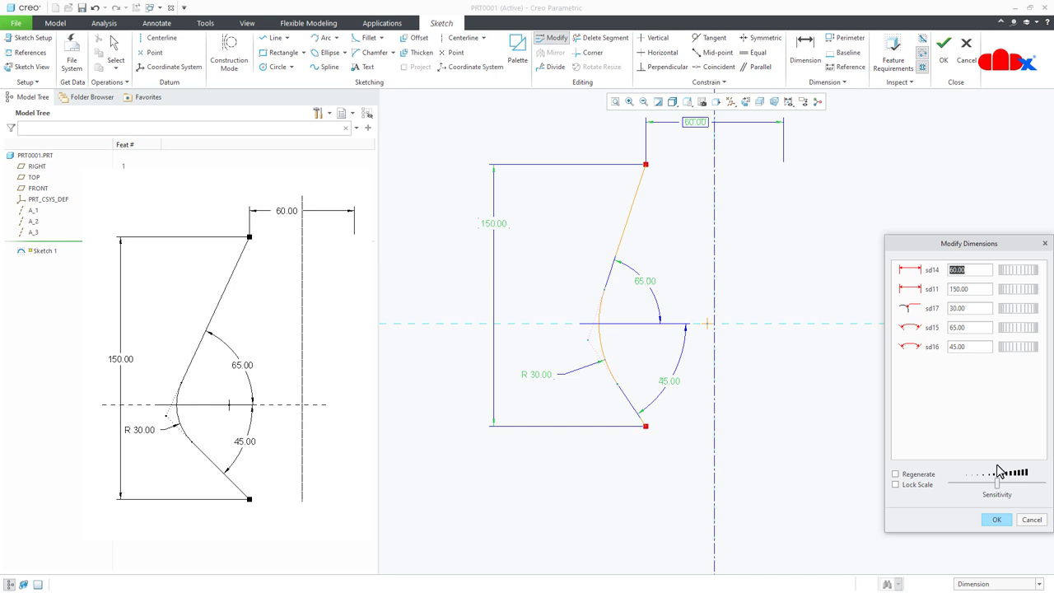
left_click(995, 521)
Finish the profile sketch and return to the part.
left_click(832, 401)
right_click(832, 401)
left_click(854, 491)
left_click(853, 491)
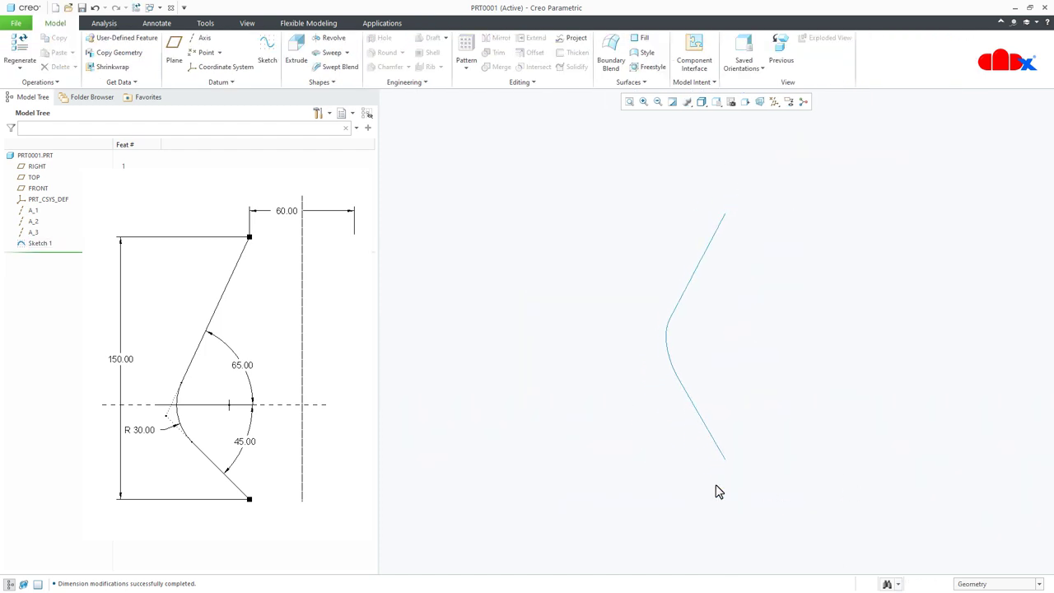
Revolve the profile sketch as a surface through 45°, symmetric about the sketch plane.
left_click(37, 243)
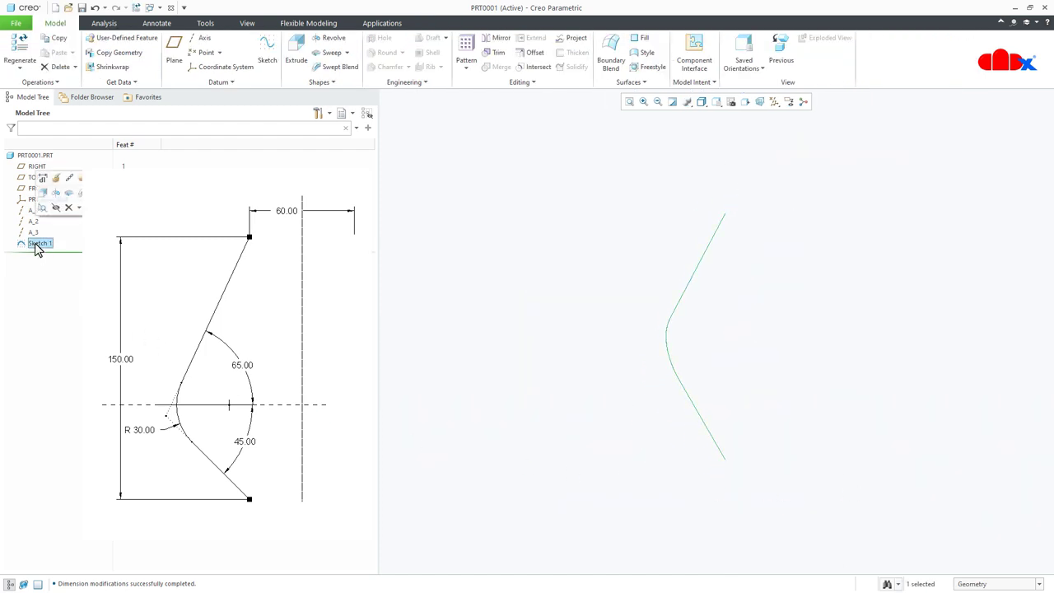
left_click(329, 41)
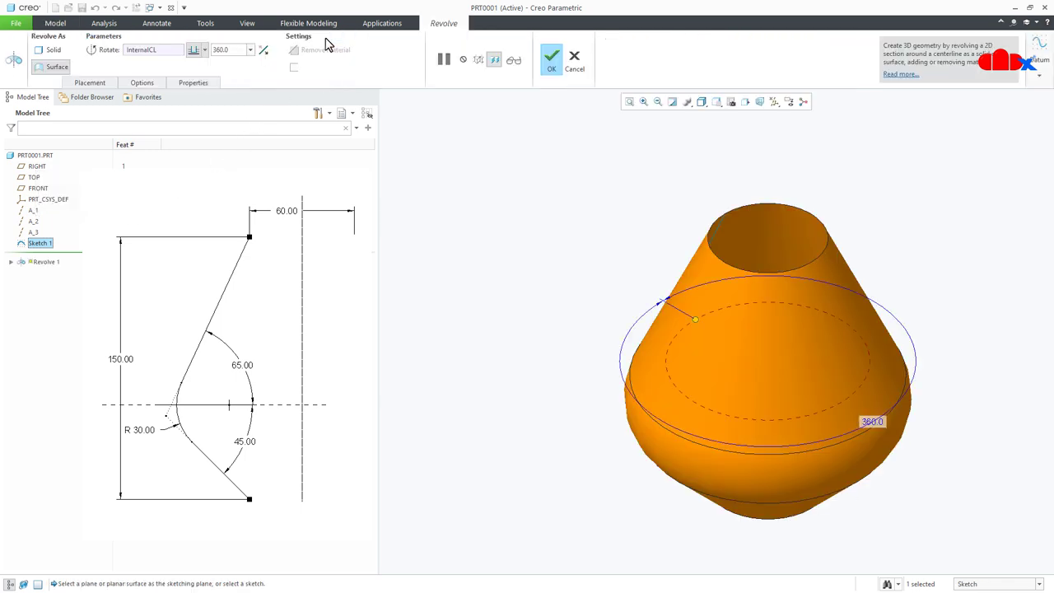
left_click(238, 51)
key("BackSpace")
type("45")
key("Return")
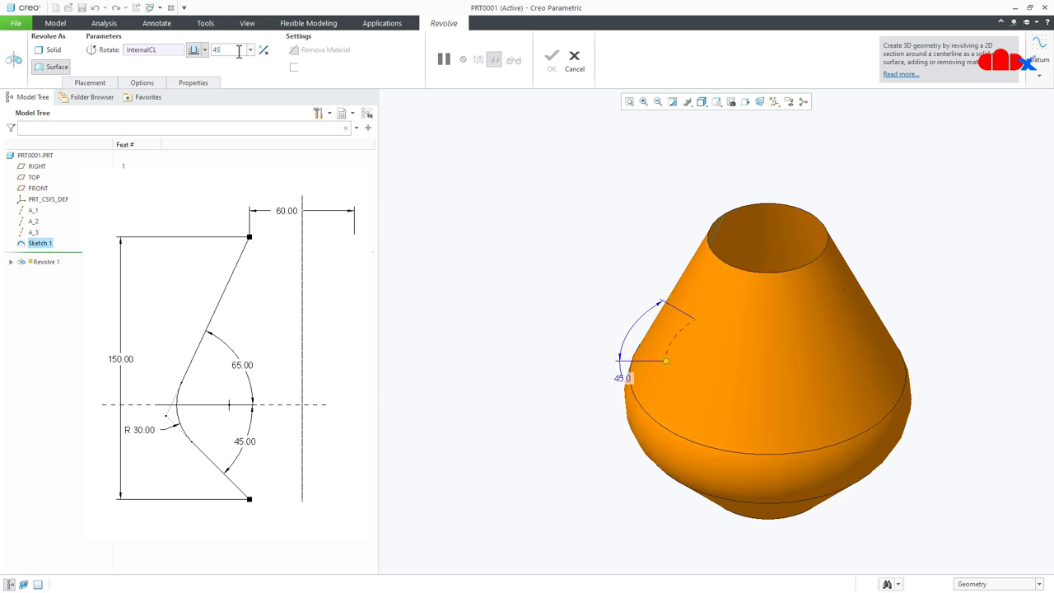
left_click(205, 51)
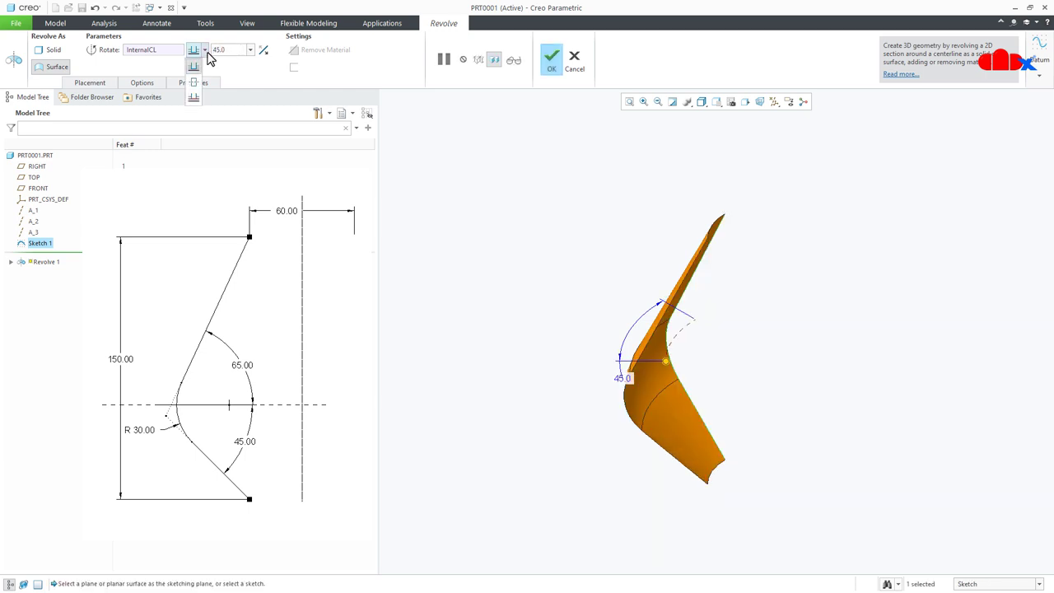
left_click(194, 83)
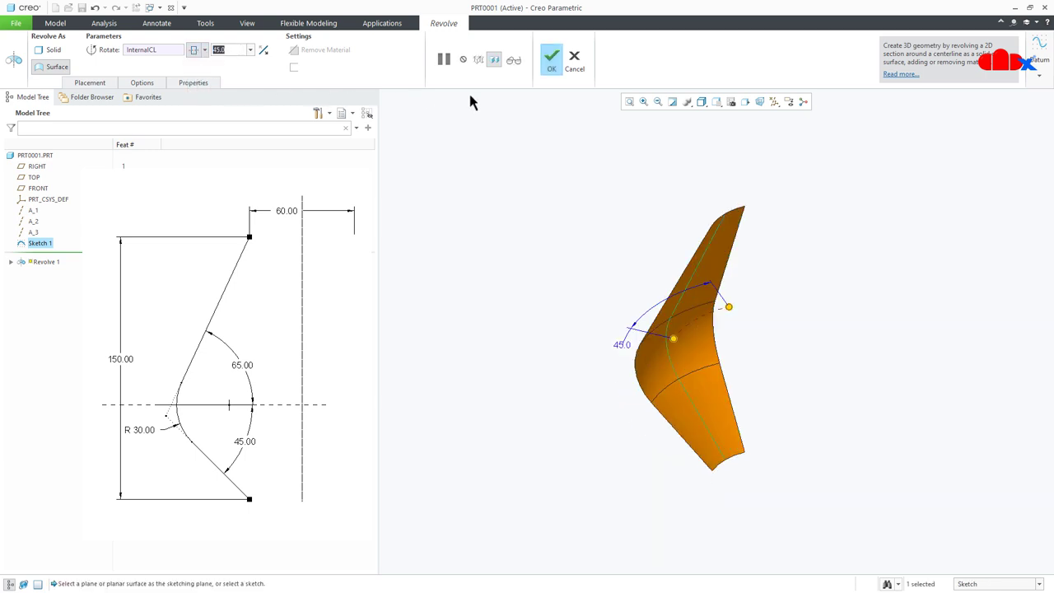
left_click(551, 60)
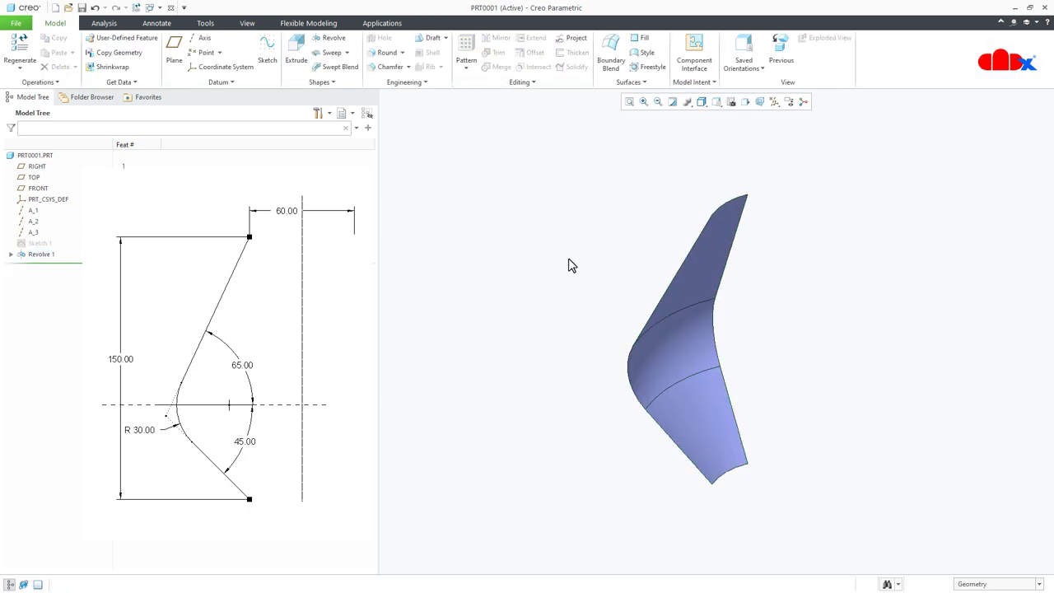
Show the datum features and examine the revolved surface against them from different angles.
left_click(775, 104)
left_click(774, 116)
middle_click_drag(782, 337, 831, 392)
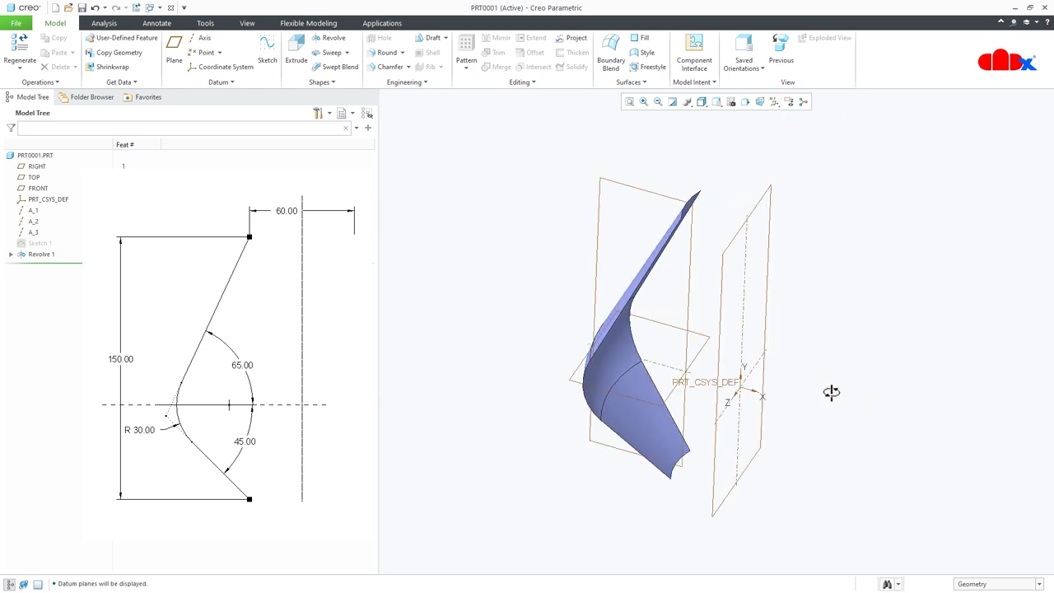
left_click(636, 421)
middle_click_drag(648, 407, 585, 393)
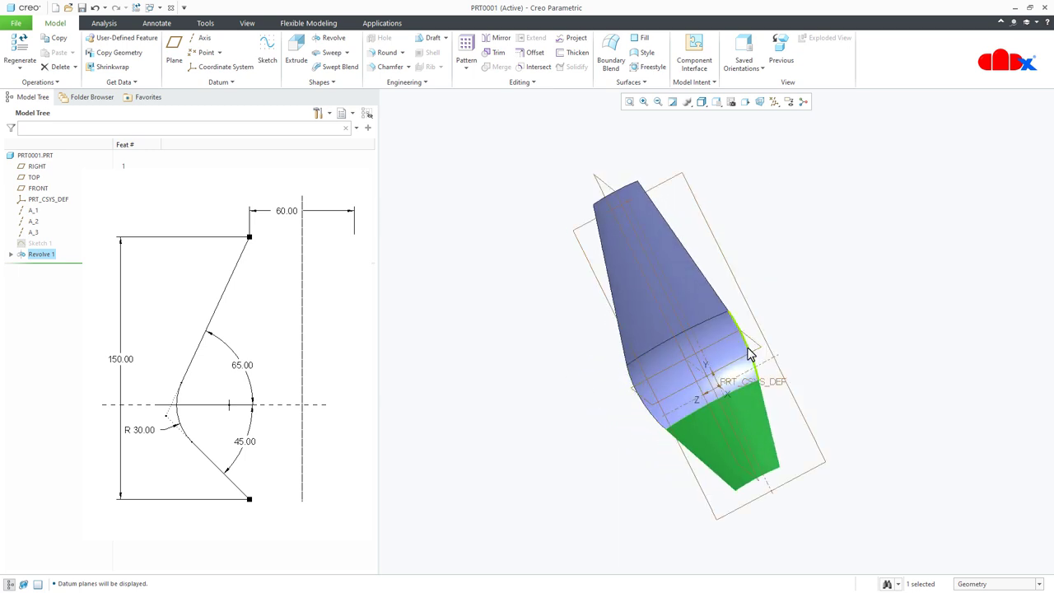
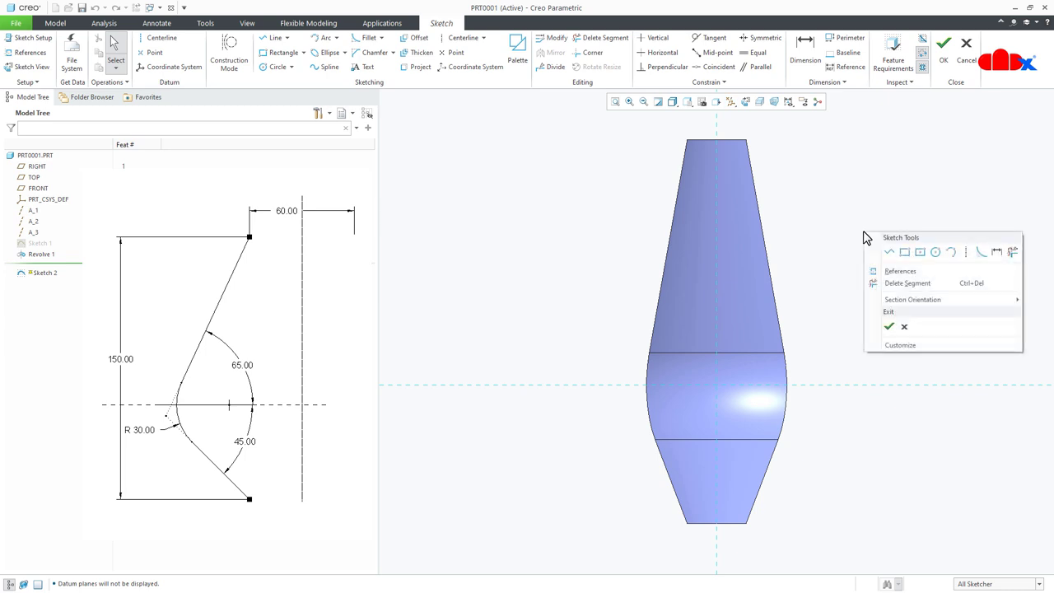
Sketch a vertical centerline along the vertical reference in the new sketch.
left_click(967, 253)
left_click(725, 250)
left_click(723, 285)
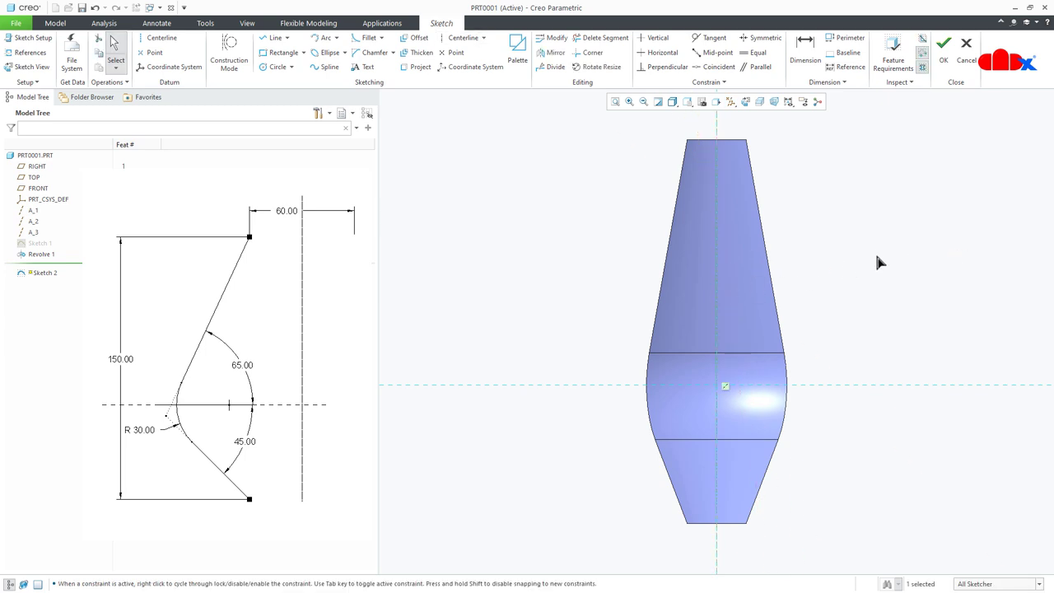
Add the upper slanted side edge and the top and bottom edges of the revolved surface as sketch references.
left_click(29, 53)
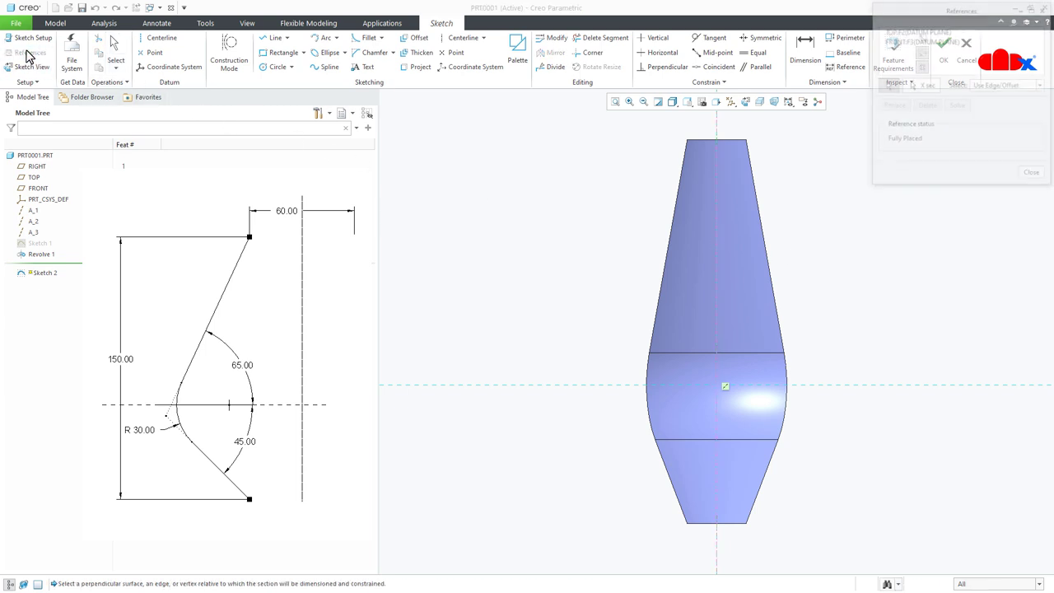
left_click(671, 218)
left_click(704, 141)
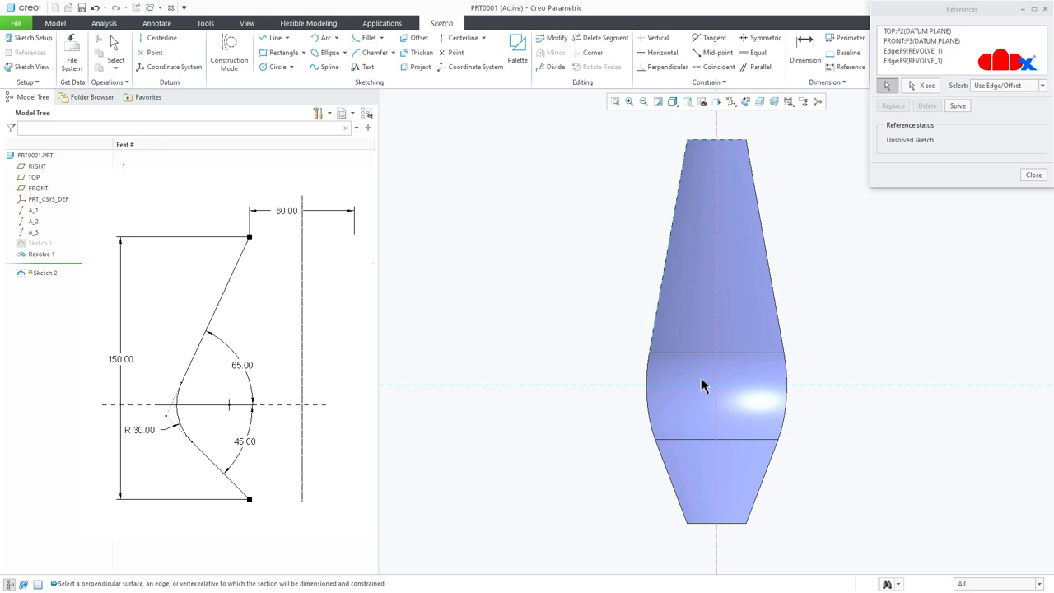
left_click(696, 524)
middle_click(842, 490)
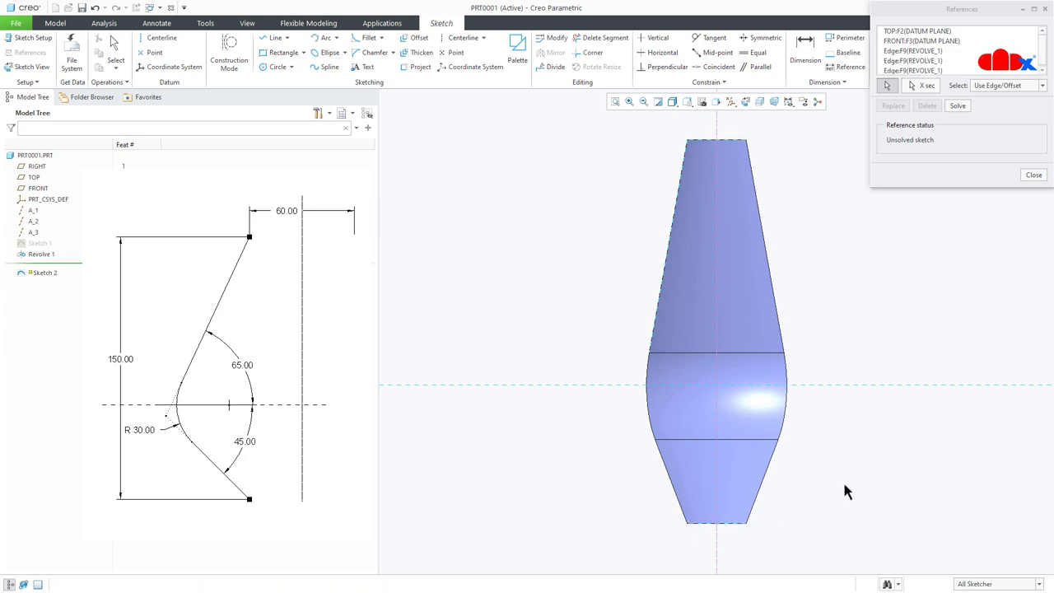
Sketch a line parallel to the upper slanted side edge across the upper section, and a vertical line across the lower section beside the centerline.
right_click(844, 490)
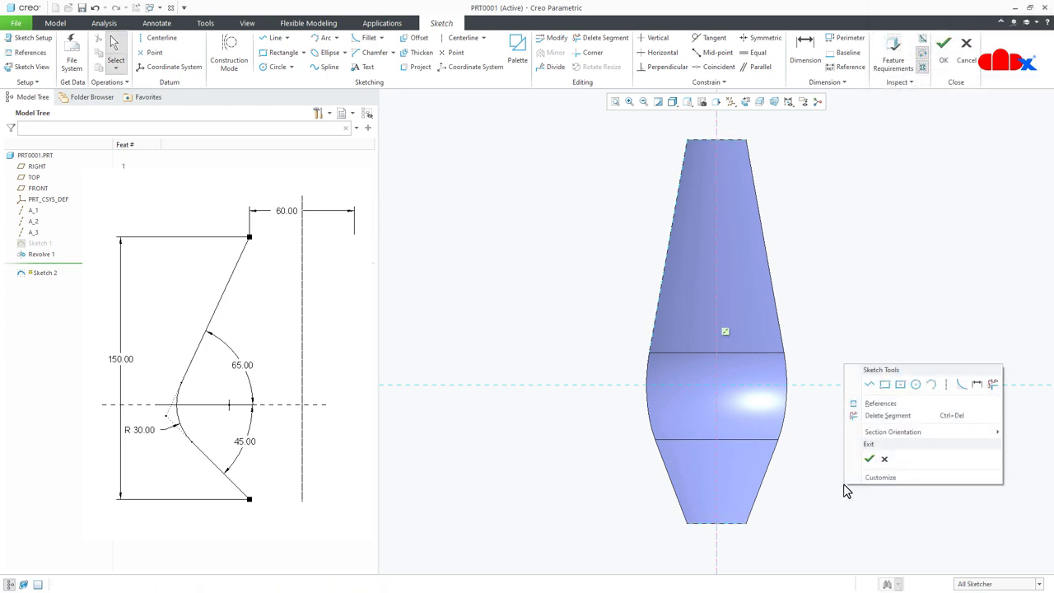
left_click(870, 385)
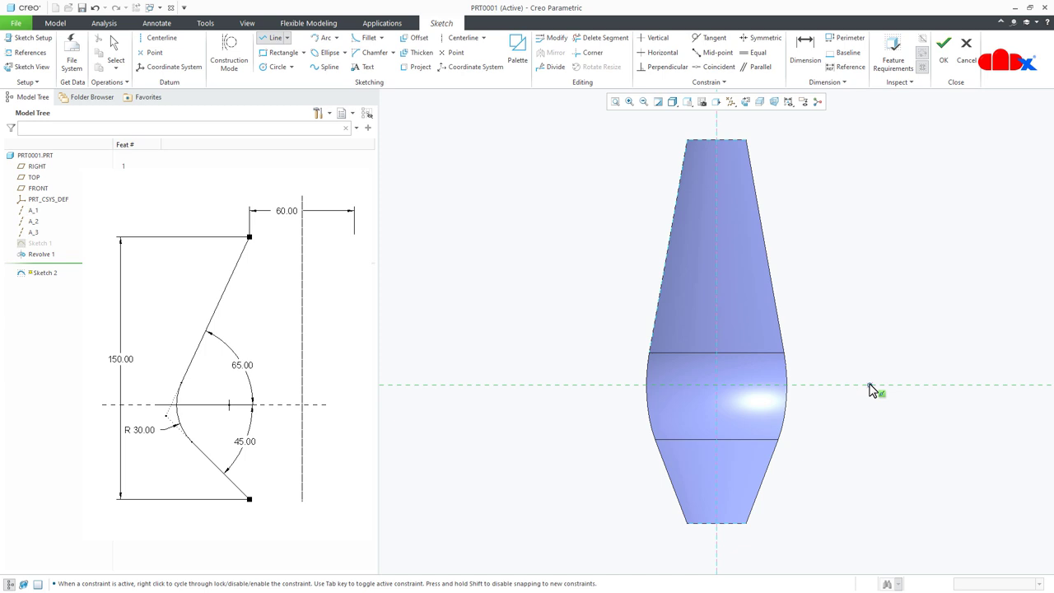
left_click(701, 145)
left_click(664, 354)
left_click(704, 523)
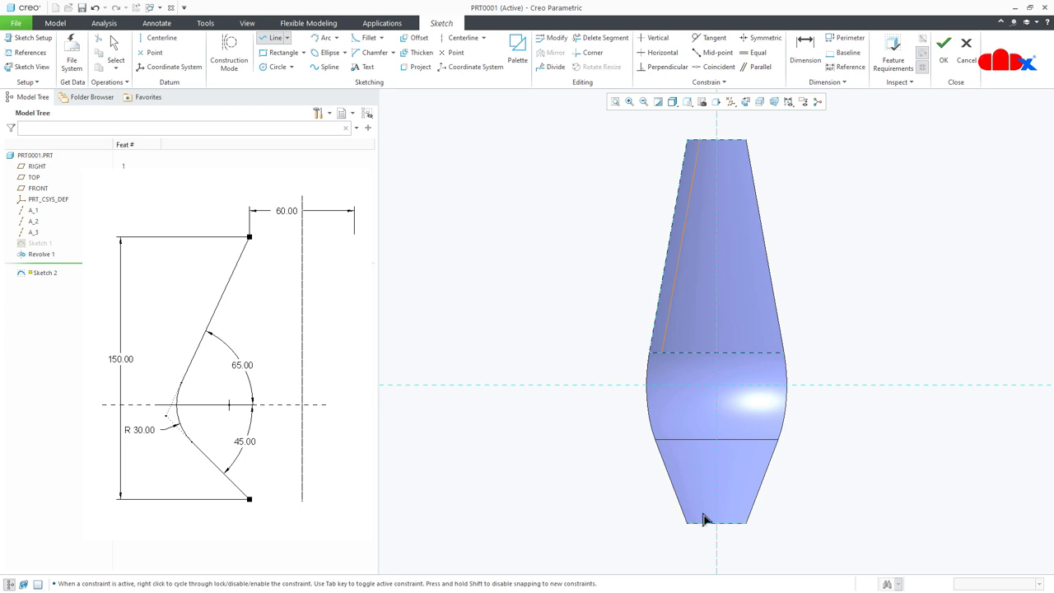
left_click(705, 440)
middle_click(798, 478)
middle_click(799, 478)
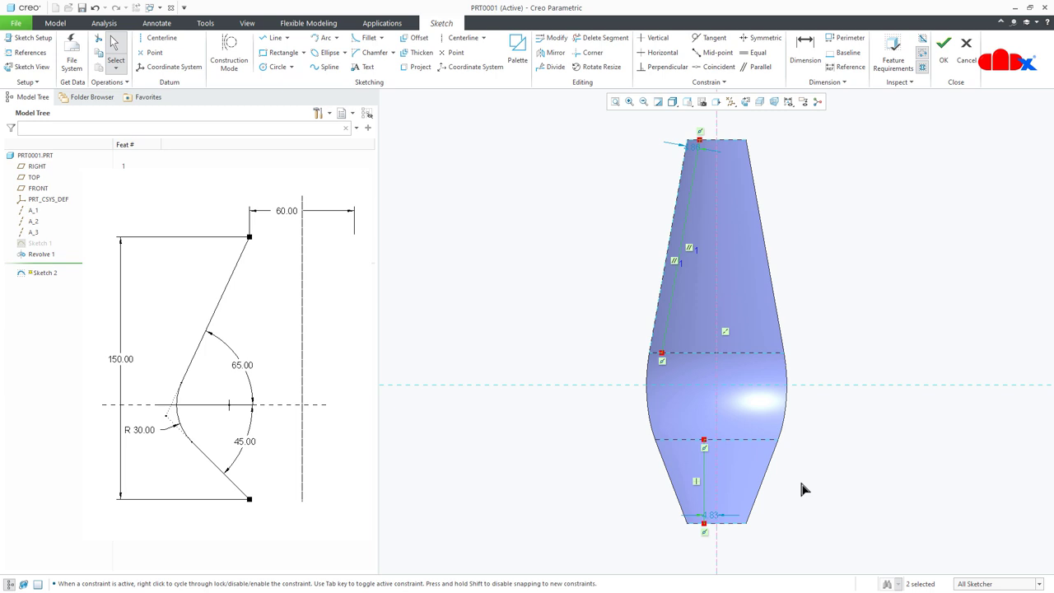
Set the vertical line's distance from the centerline and the slanted line's offset from the side edge to 5 each.
double_click(714, 515)
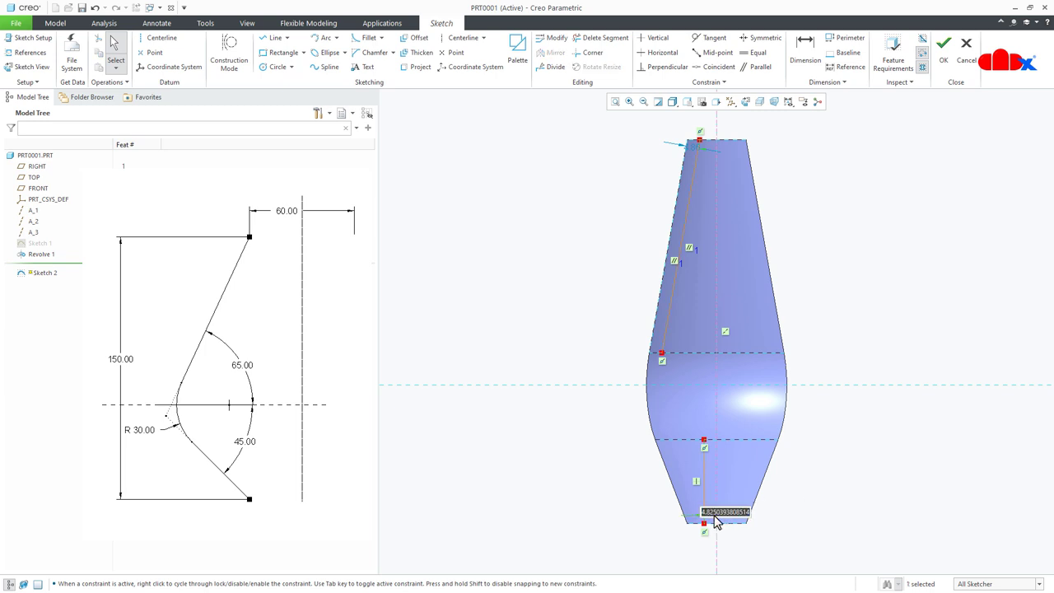
key("Escape")
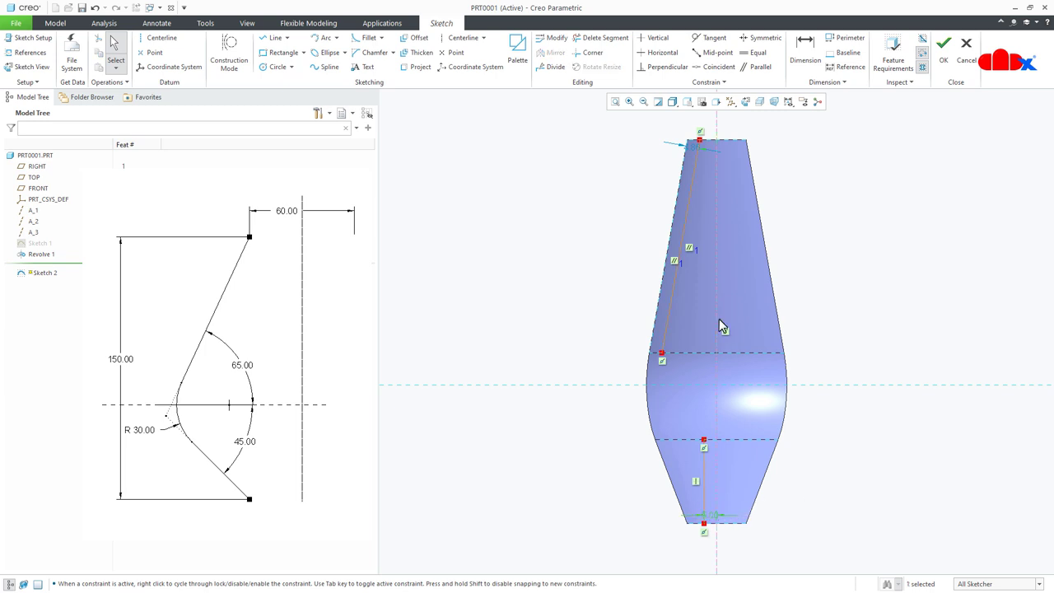
double_click(695, 146)
type("5")
key("Return")
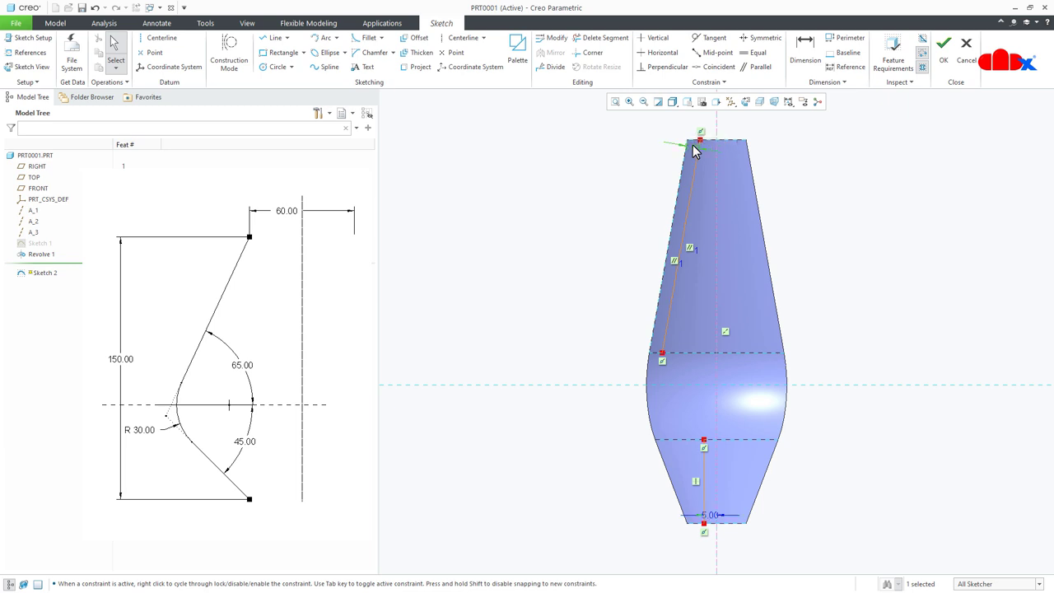
Sketch a spline across the rounded middle section, joining the slanted line's lower end to the vertical line's upper end.
left_click(327, 70)
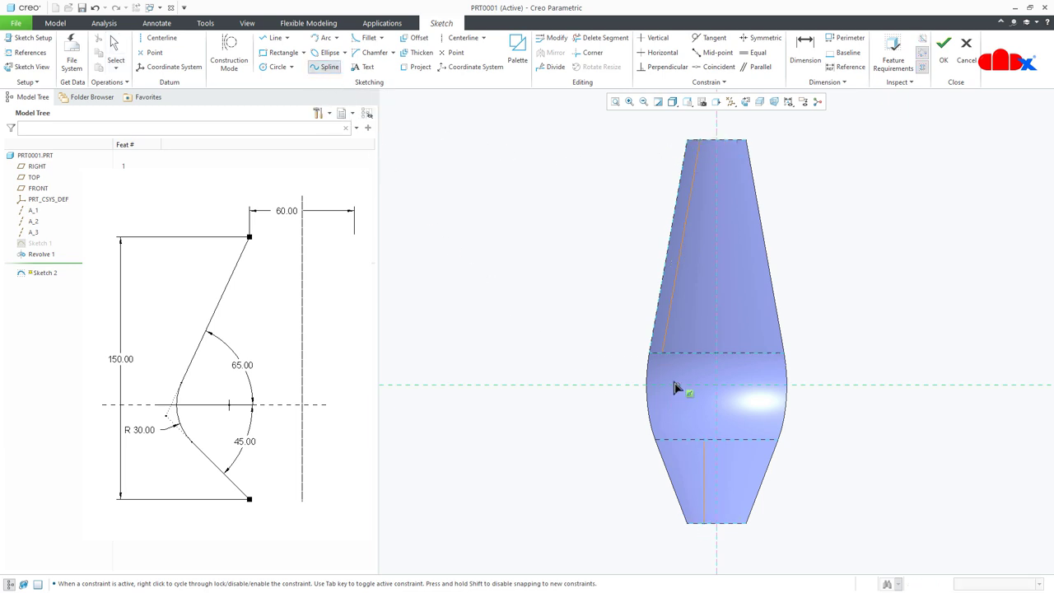
left_click(662, 353)
left_click(707, 449)
middle_click(741, 464)
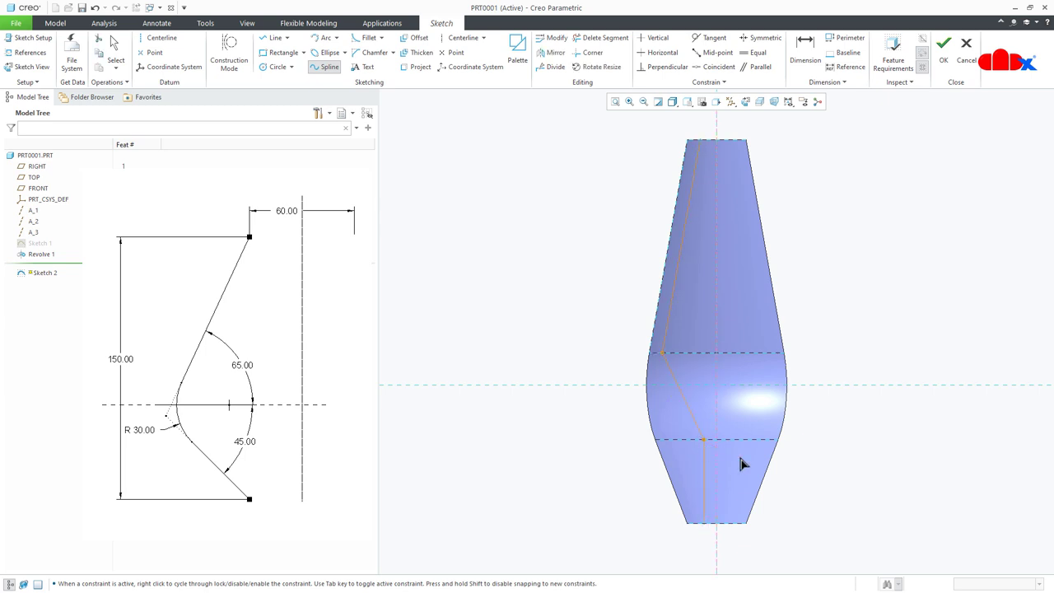
middle_click(741, 464)
Make the spline tangent to the slanted line and to the vertical line at its two ends.
left_click(712, 39)
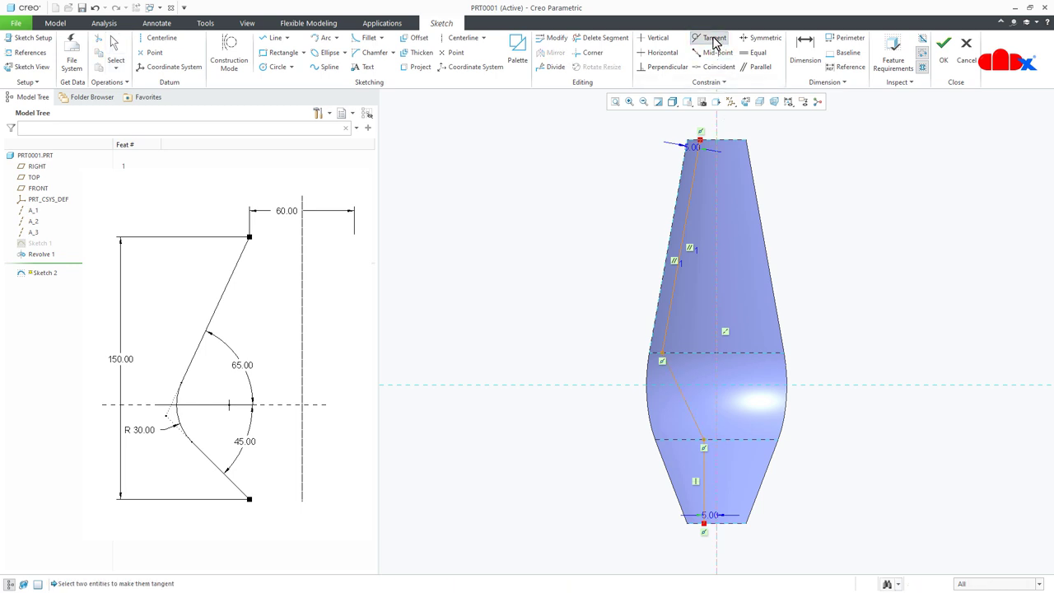
left_click(675, 383)
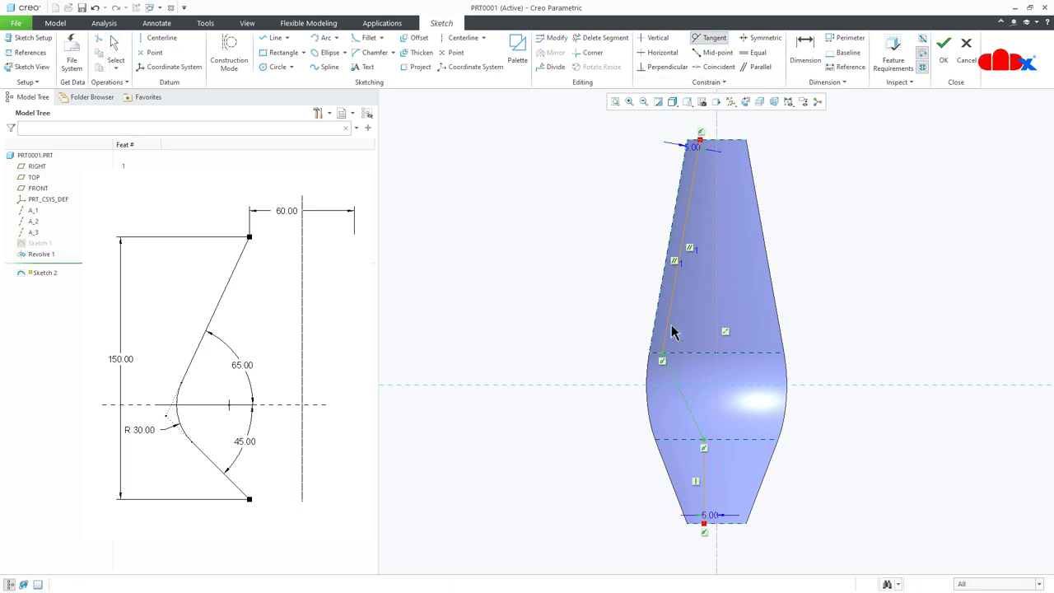
left_click(673, 324)
left_click(701, 441)
middle_click(851, 495)
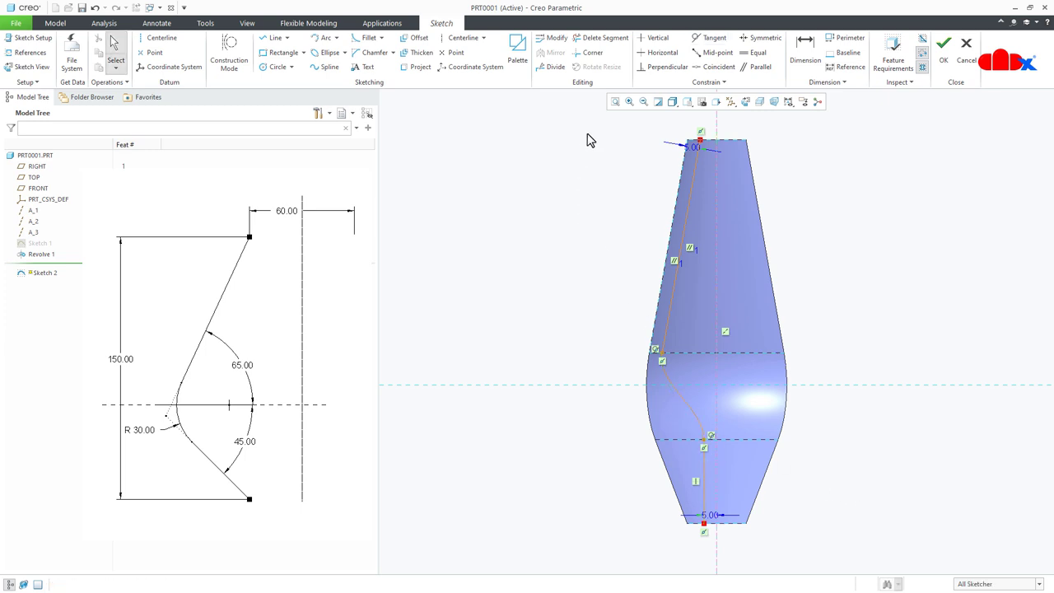
Mirror the two lines and the spline about the vertical centerline, and finish the sketch.
left_click_drag(594, 121, 723, 572)
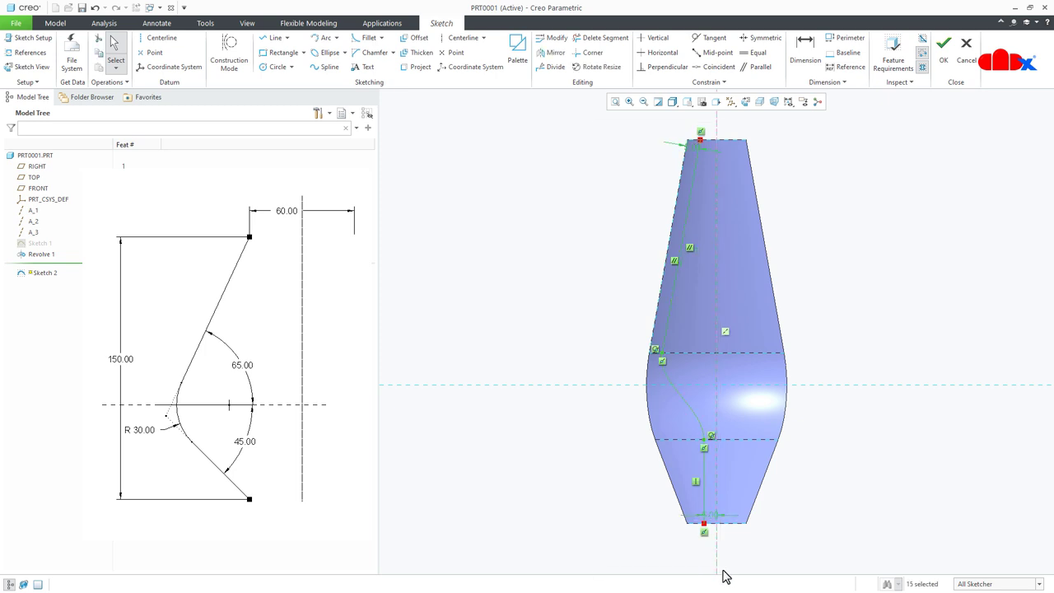
left_click(557, 52)
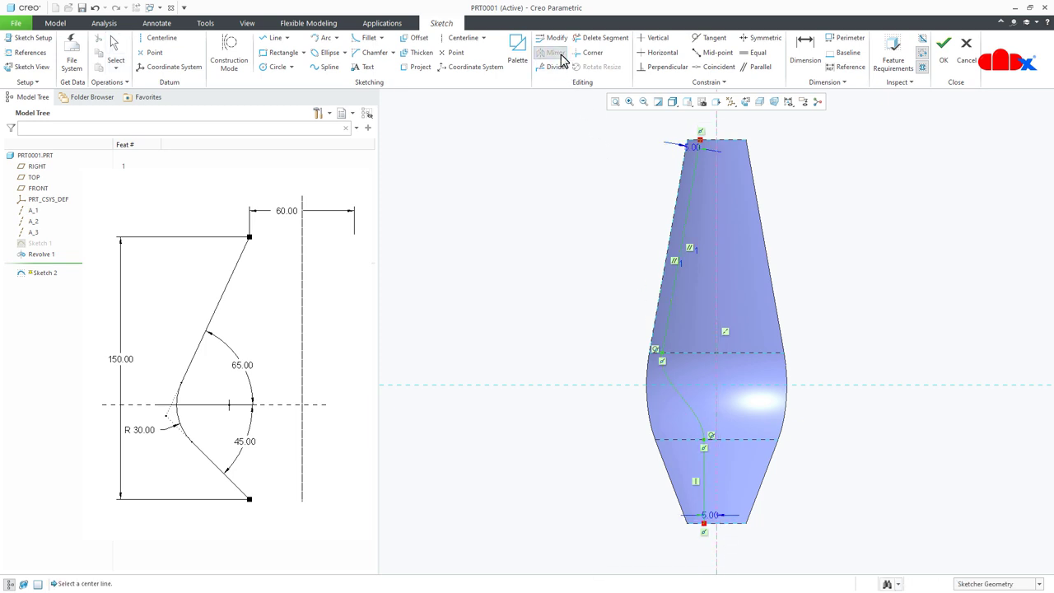
left_click(717, 276)
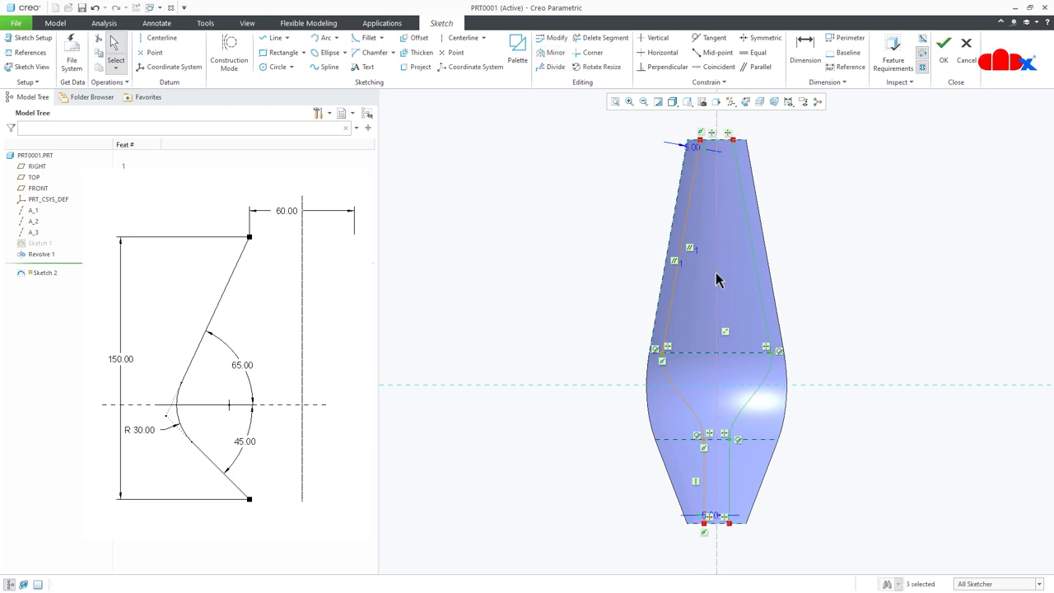
right_click(841, 313)
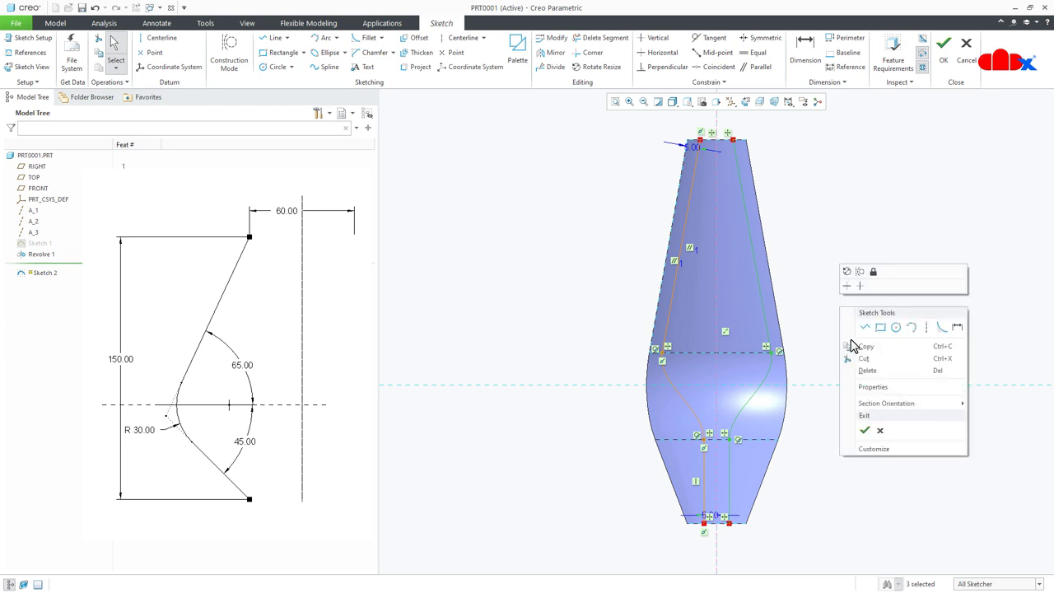
left_click(866, 431)
middle_click_drag(854, 426, 899, 442)
left_click(904, 452)
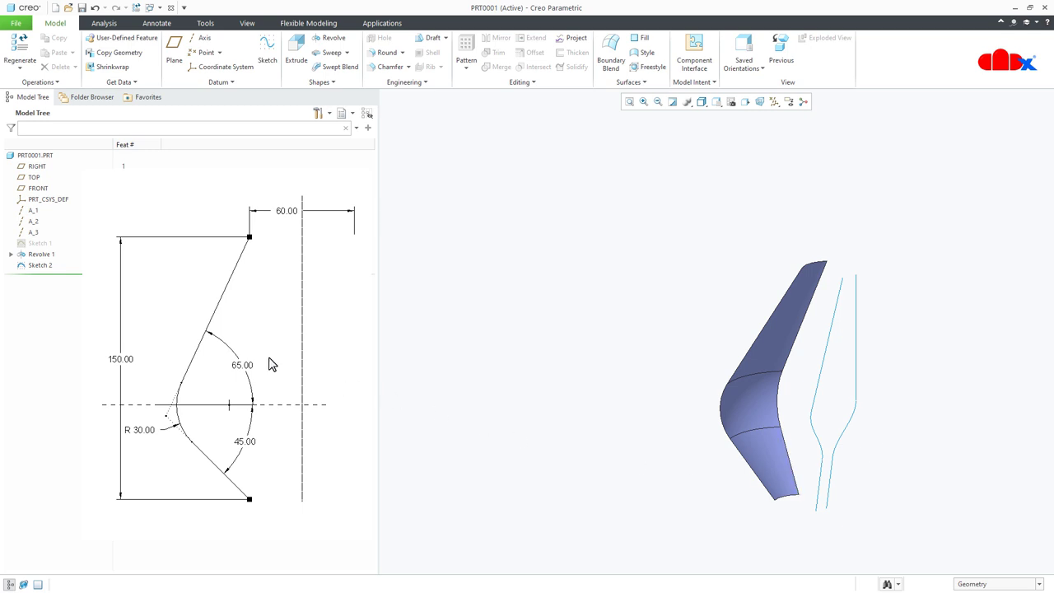
Project Sketch 2 onto the whole revolved quilt along the direction of the RIGHT datum plane.
left_click(39, 266)
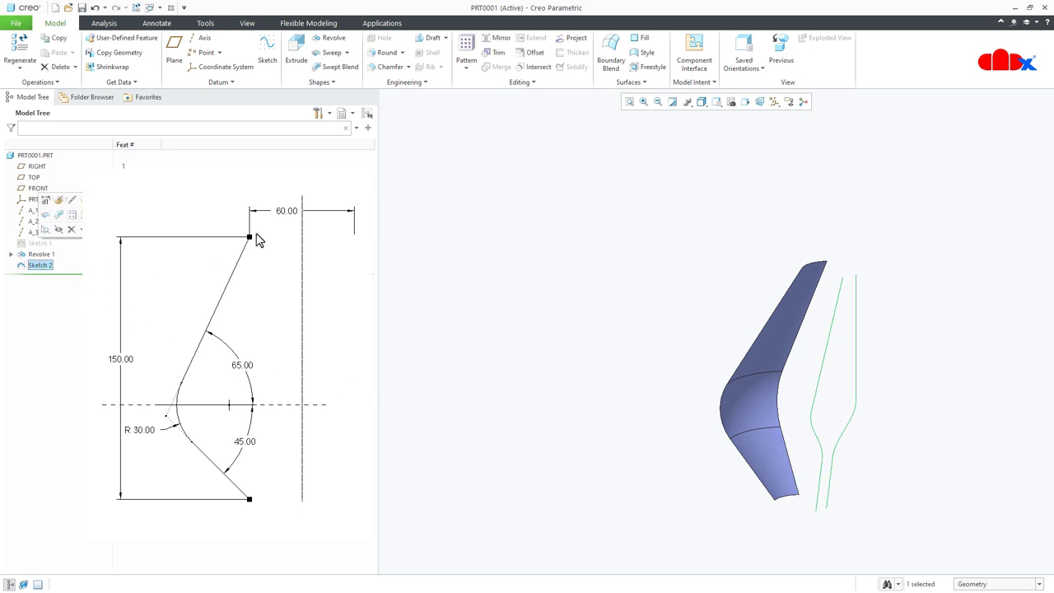
left_click(569, 39)
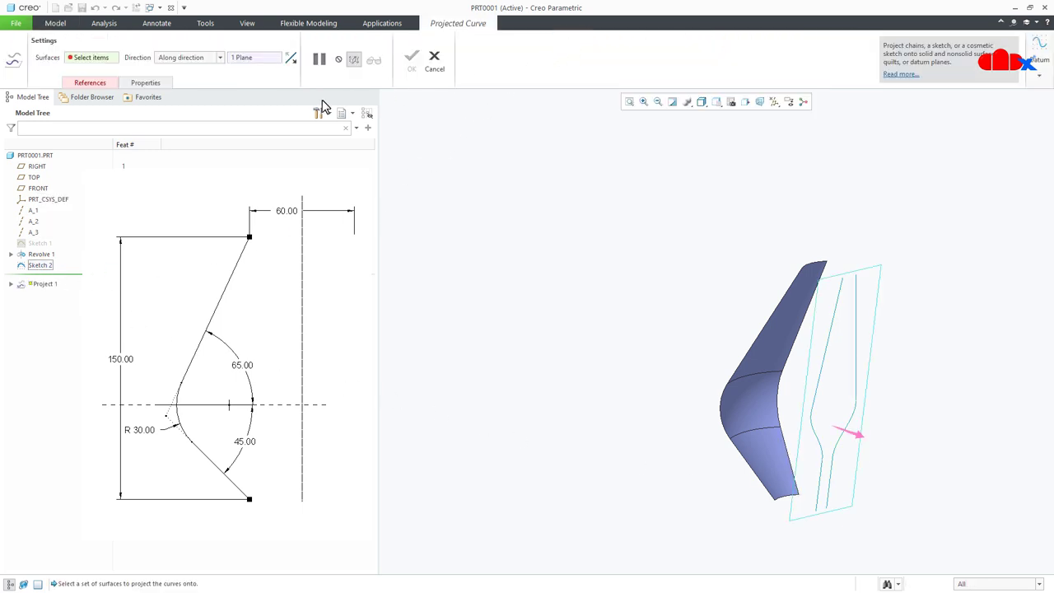
left_click(97, 85)
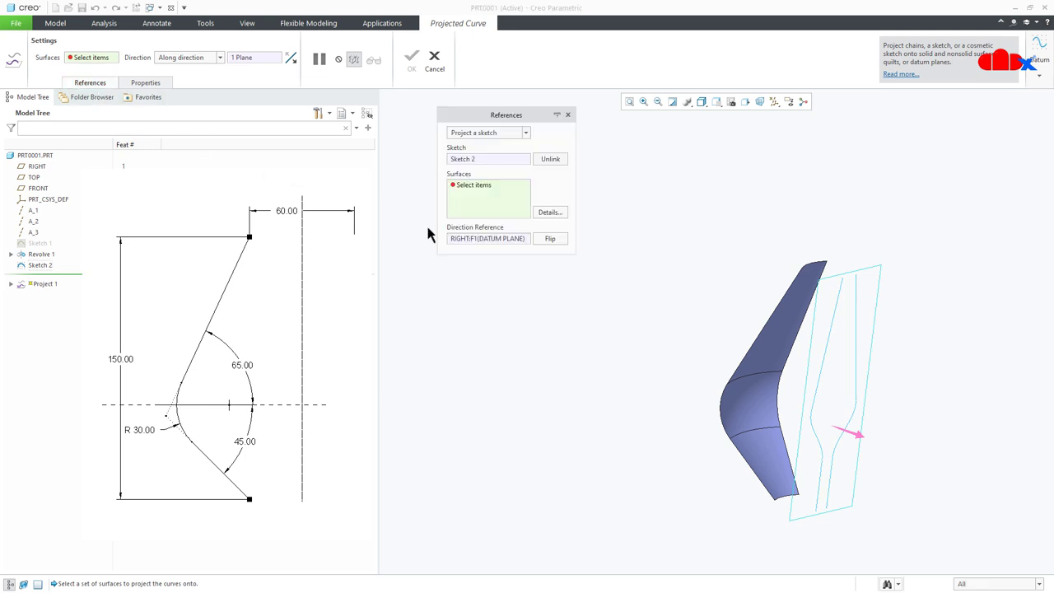
left_click(756, 385)
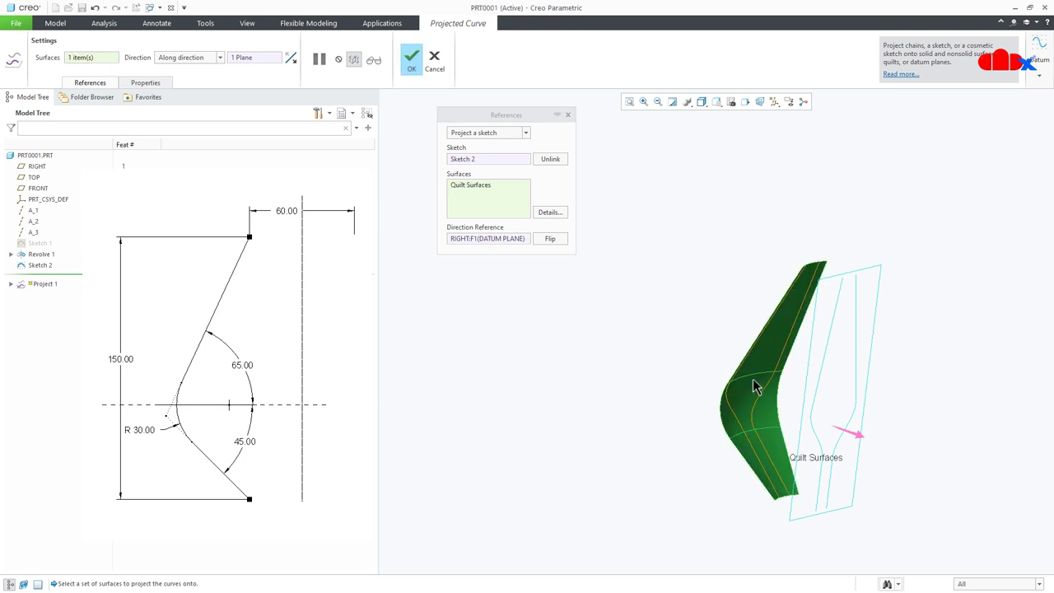
mouse_move(617, 390)
middle_mouse_down()
mouse_move(555, 381)
mouse_move(690, 381)
mouse_move(706, 397)
middle_mouse_up()
middle_click(575, 365)
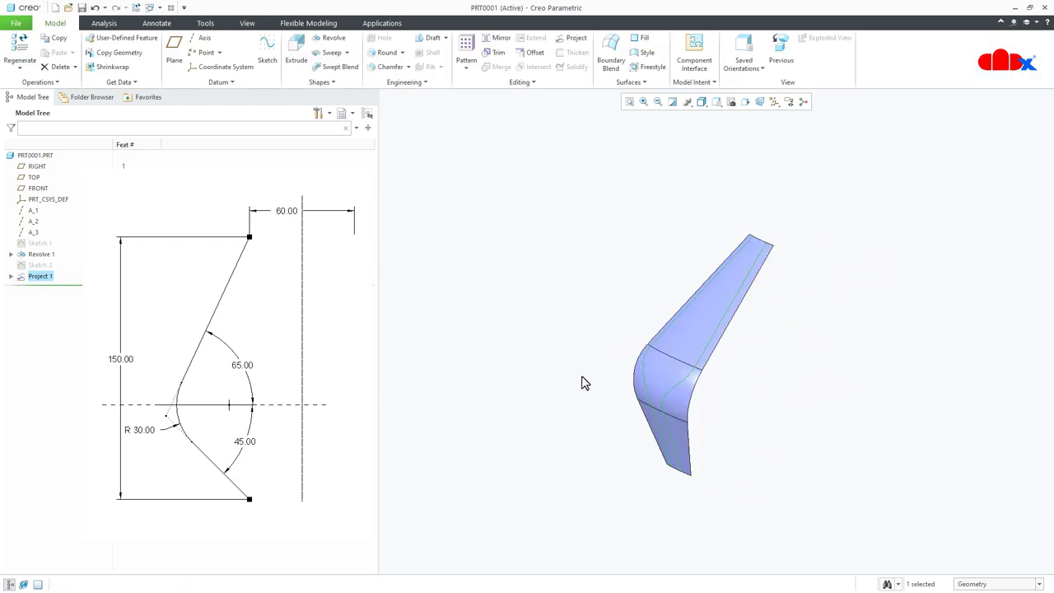
Show the datum planes and start a new datum plane through axis A_2, rotated from the FRONT plane.
mouse_move(637, 410)
middle_mouse_down()
mouse_move(701, 370)
mouse_move(743, 396)
mouse_move(711, 495)
mouse_move(707, 400)
mouse_move(718, 388)
middle_mouse_up()
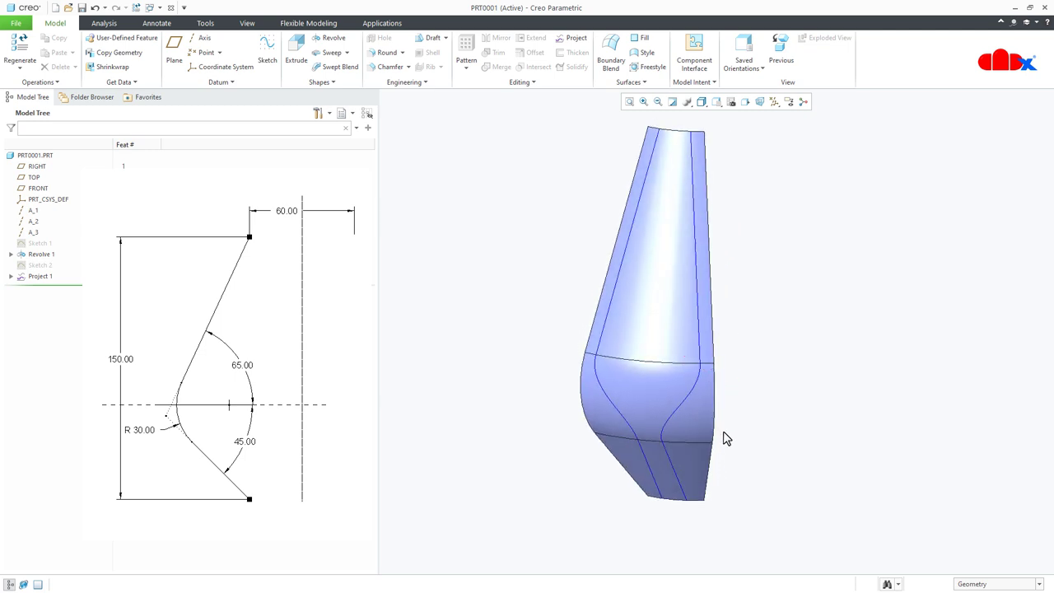
key("ctrl+d")
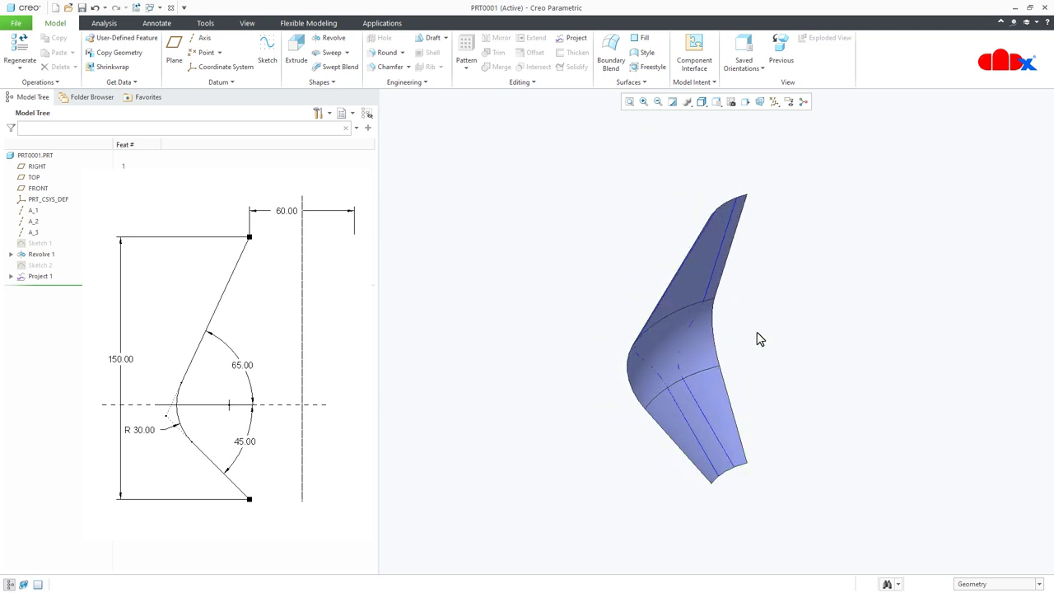
left_click(774, 101)
left_click(774, 116)
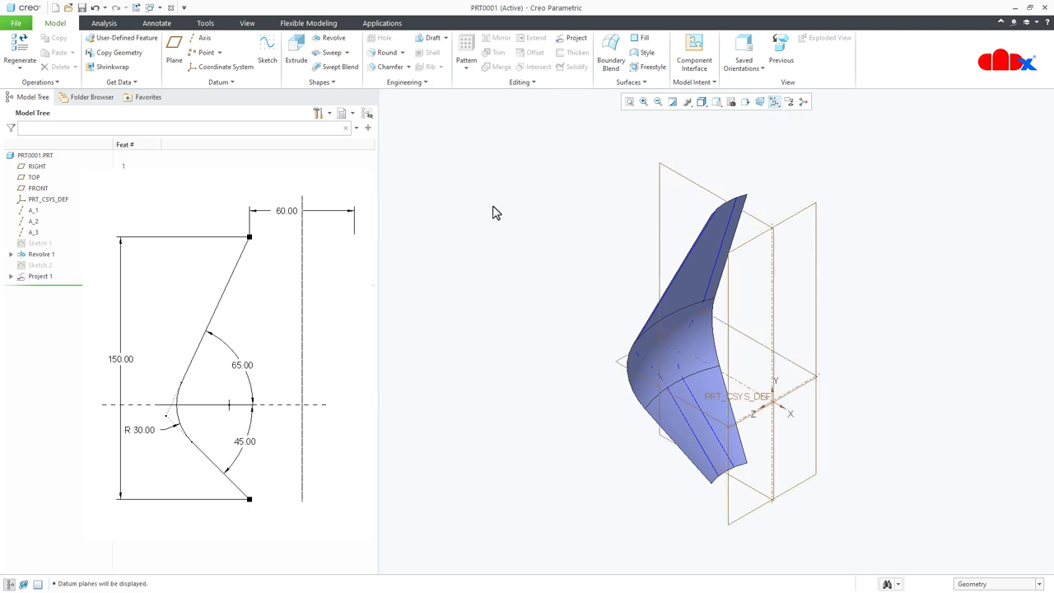
left_click(173, 53)
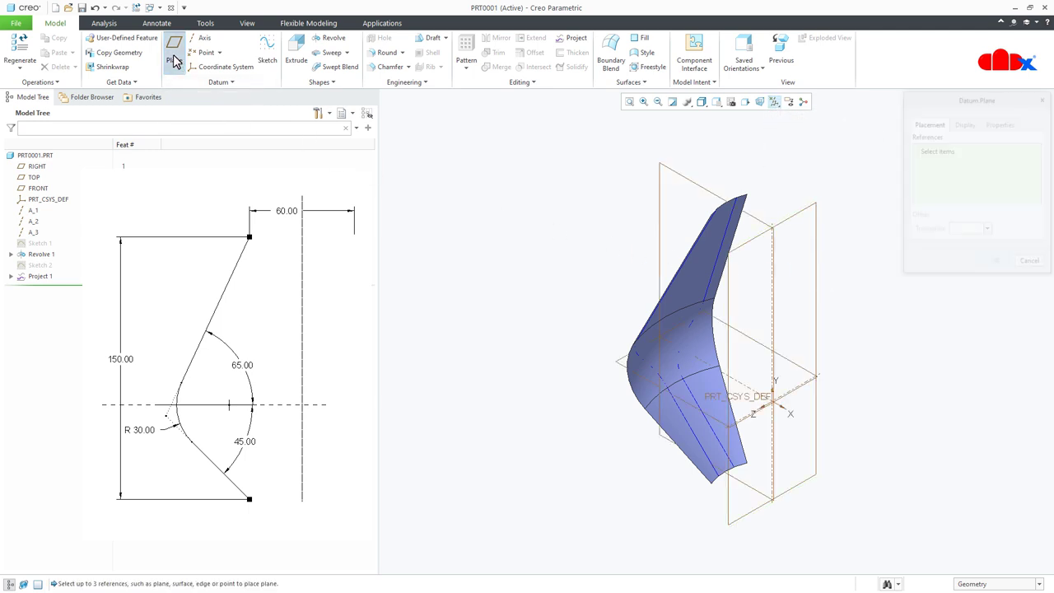
left_click(773, 328)
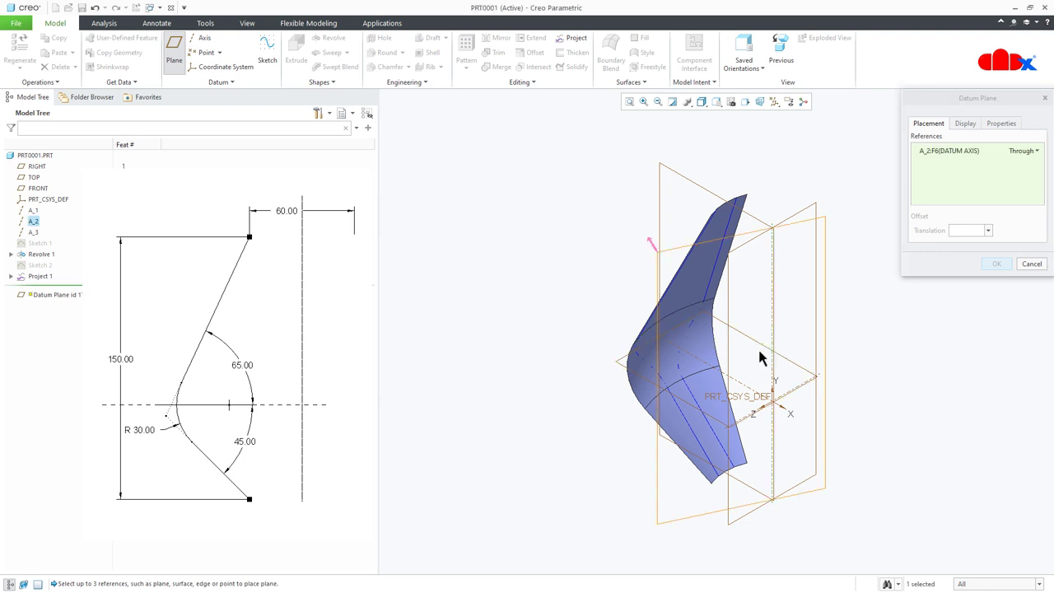
left_click(690, 182, "ctrl")
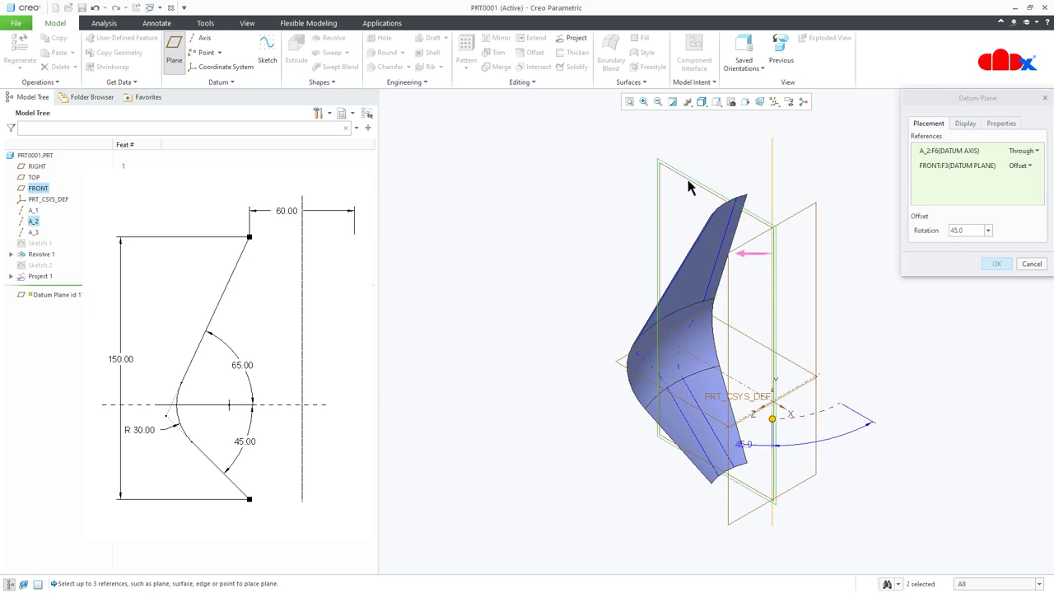
Set the new datum plane's rotation from FRONT to 22.5° and create it.
middle_click_drag(755, 283, 767, 470)
left_click_drag(768, 458, 795, 463)
double_click(791, 496)
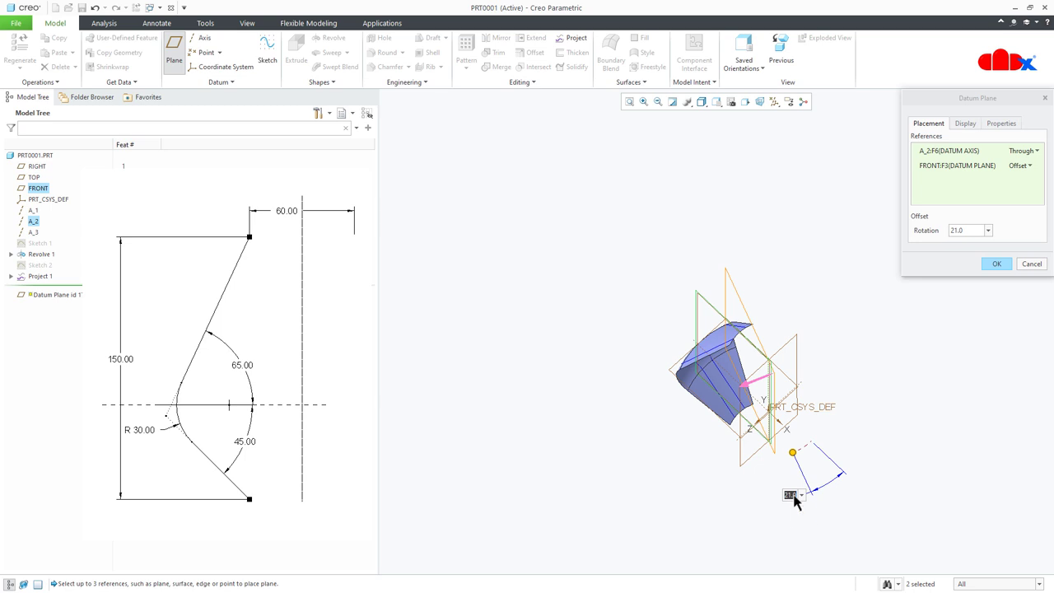
type("22.5")
key("Return")
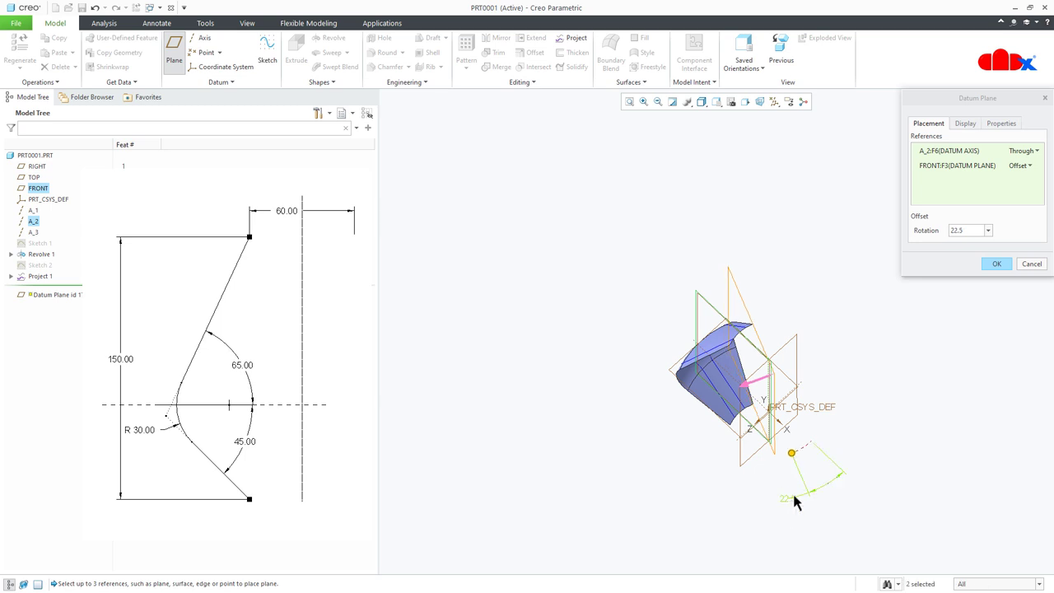
left_click(995, 267)
Mirror the Revolve 1 and Project 1 features about datum plane DTM1, and hide the datum planes.
scroll(758, 381, "up", 3)
mouse_move(758, 382)
middle_mouse_down()
mouse_move(720, 360)
mouse_move(744, 377)
middle_mouse_up()
left_click(887, 431)
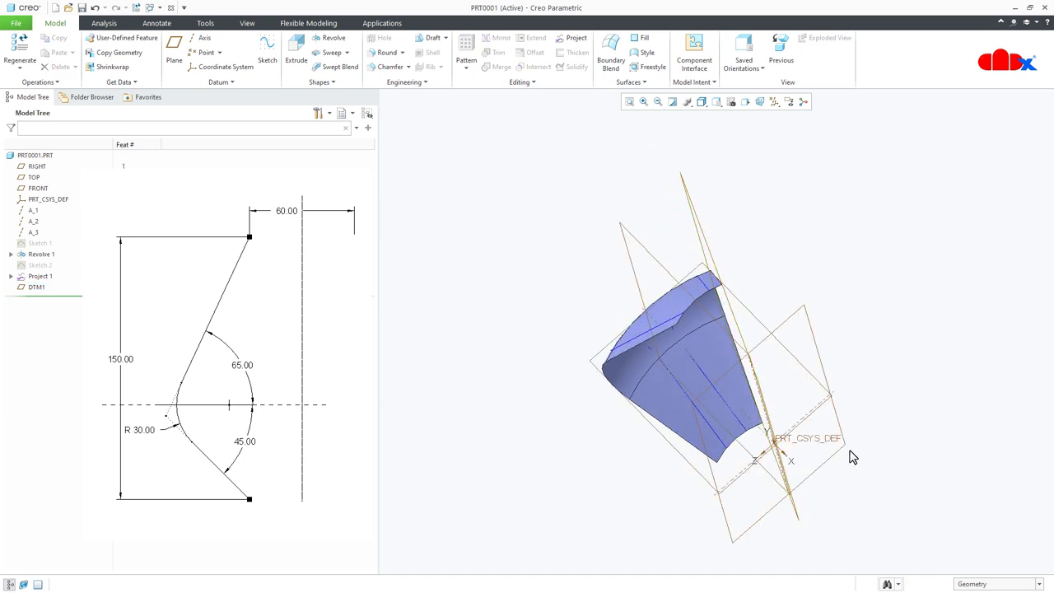
left_click(38, 255)
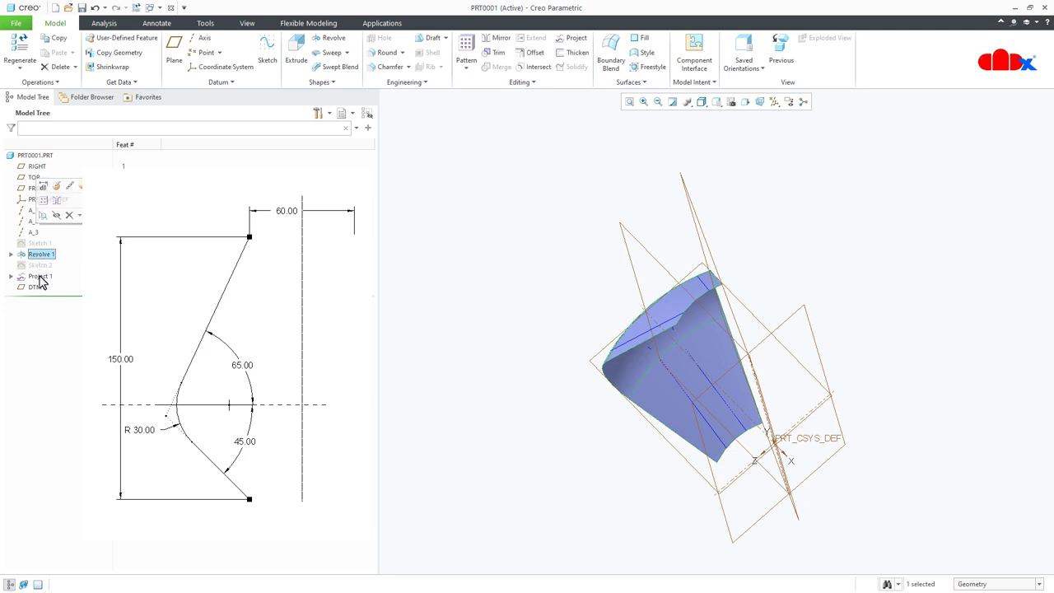
left_click(39, 278, "ctrl")
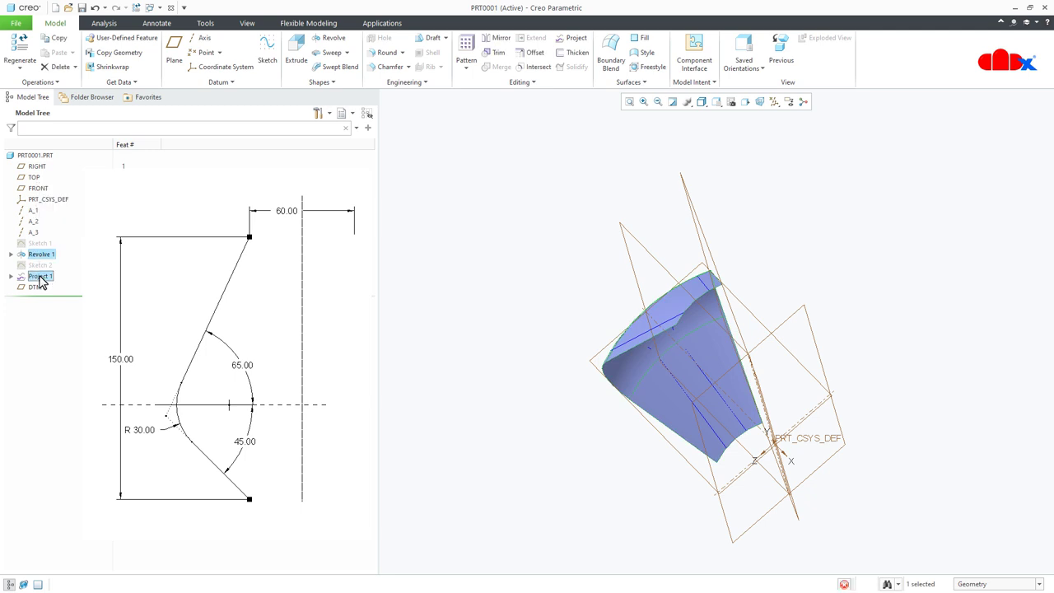
left_click(500, 39)
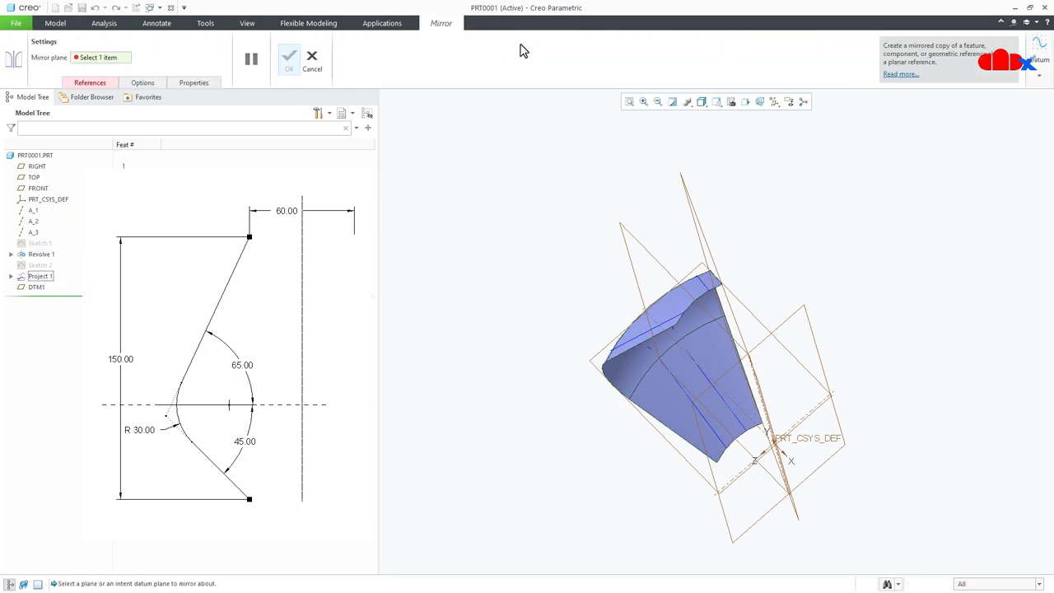
left_click(688, 205)
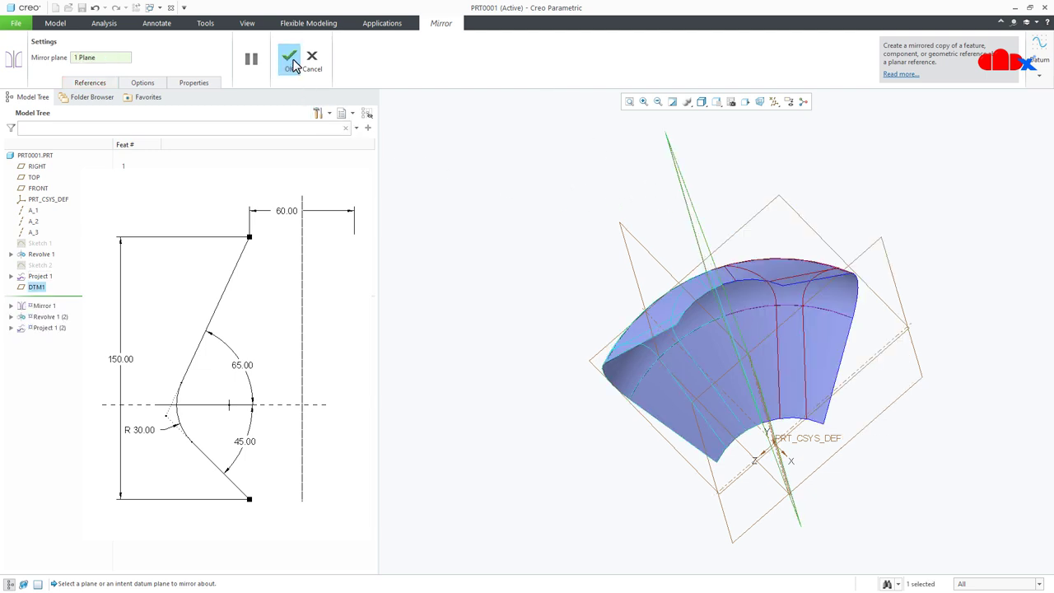
left_click(294, 65)
key("ctrl+d")
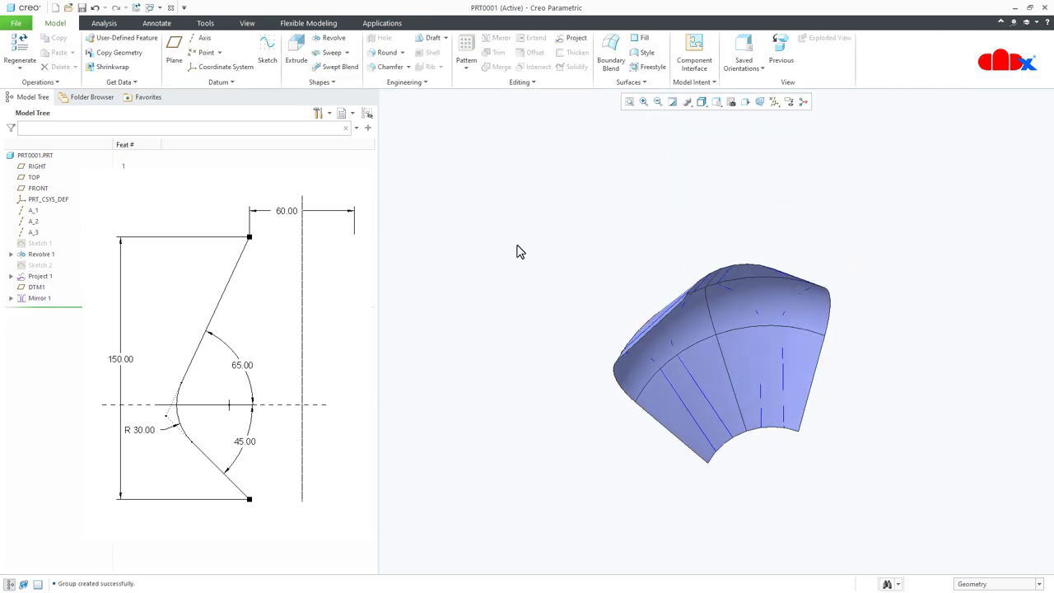
left_click(775, 101)
left_click(779, 165)
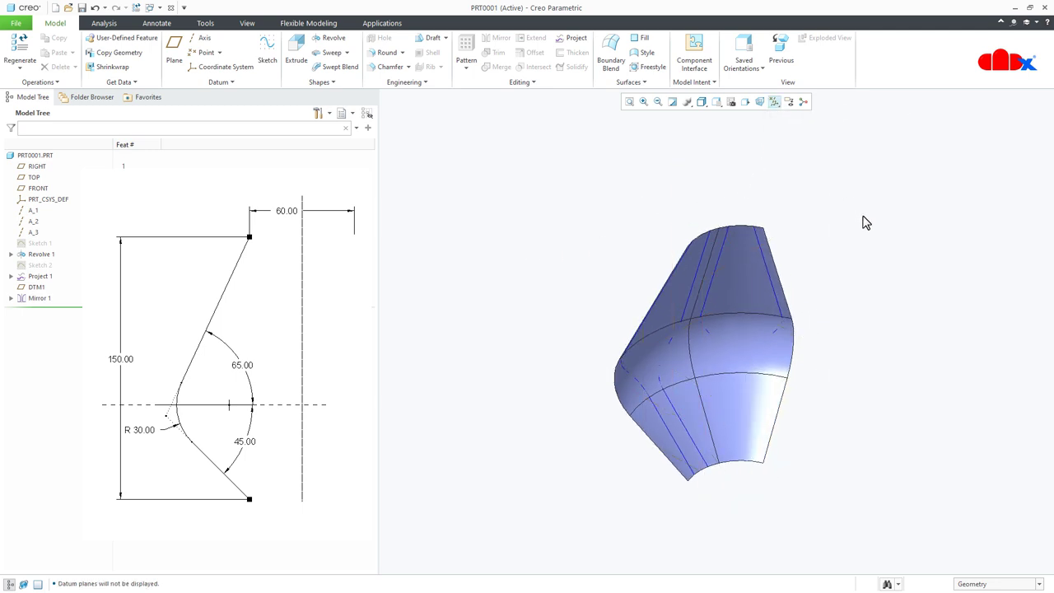
Start a datum curve through points joining the two lower end points of one projected rib at the shade's bottom edge.
mouse_move(720, 411)
middle_mouse_down()
mouse_move(864, 404)
mouse_move(895, 445)
mouse_move(887, 475)
mouse_move(892, 457)
mouse_move(866, 453)
mouse_move(873, 465)
mouse_move(804, 489)
mouse_move(727, 485)
mouse_move(655, 436)
mouse_move(650, 448)
middle_mouse_up()
scroll(675, 367, "down", 1)
scroll(937, 401, "up", 3)
scroll(696, 345, "up", 2)
mouse_move(696, 345)
middle_mouse_down()
mouse_move(665, 346)
mouse_move(690, 370)
mouse_move(706, 299)
mouse_move(720, 365)
mouse_move(709, 363)
middle_mouse_up()
scroll(690, 370, "down", 3)
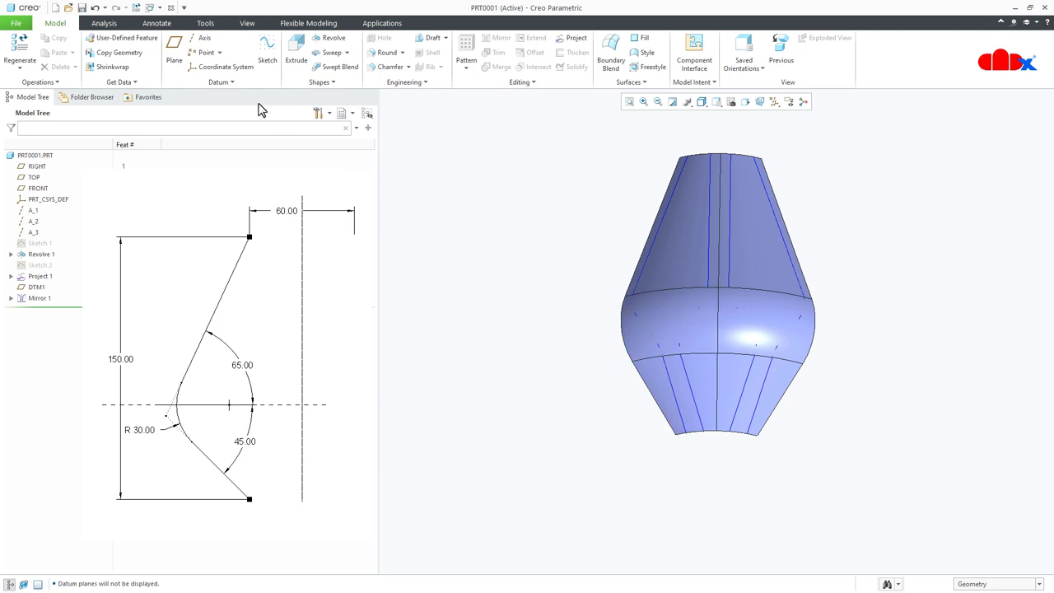
left_click(233, 83)
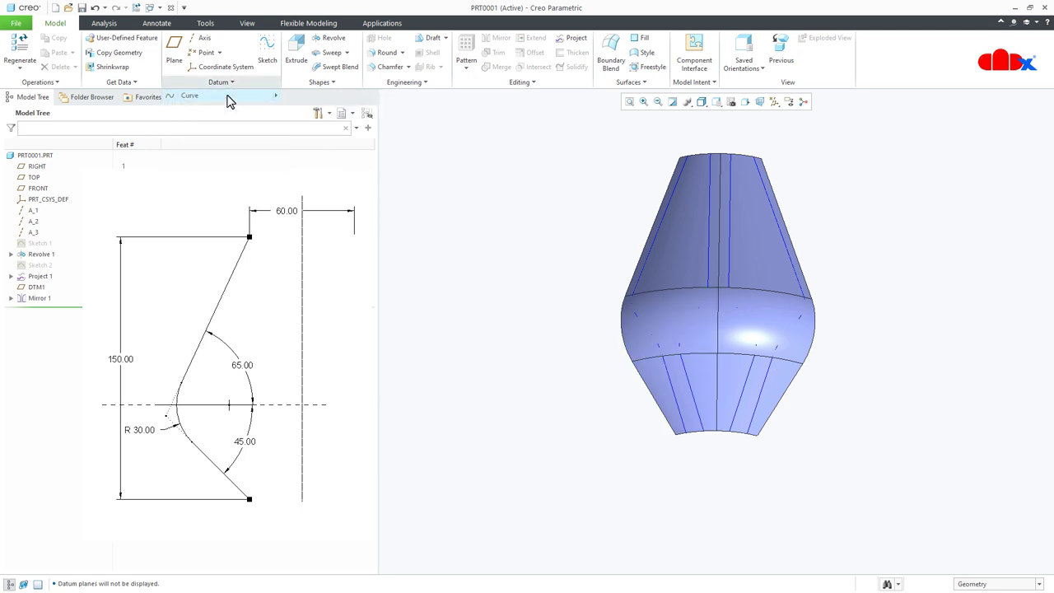
left_click(230, 98)
scroll(710, 444, "up", 5)
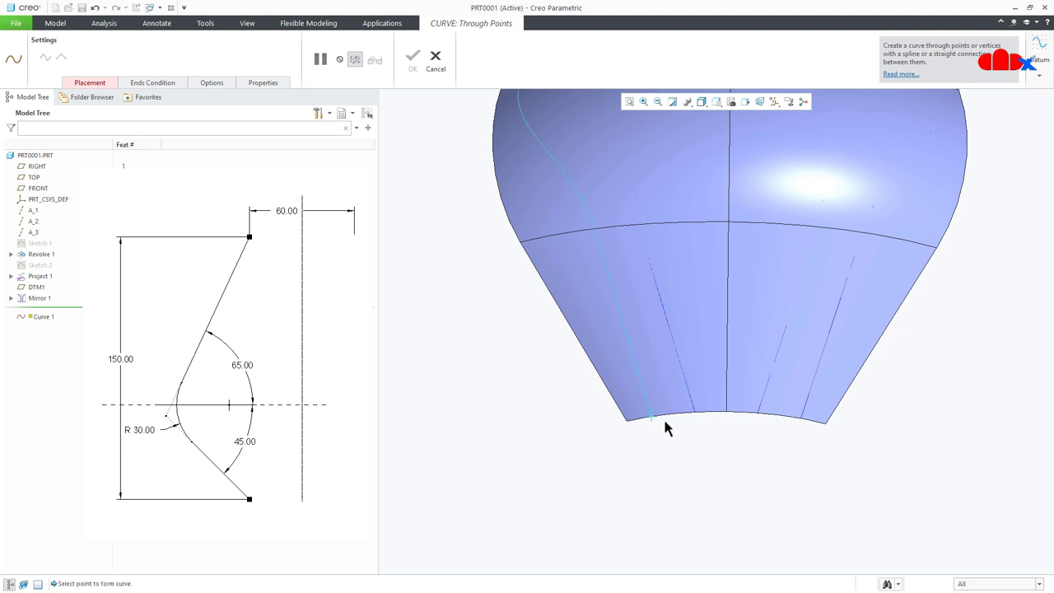
left_click(697, 419)
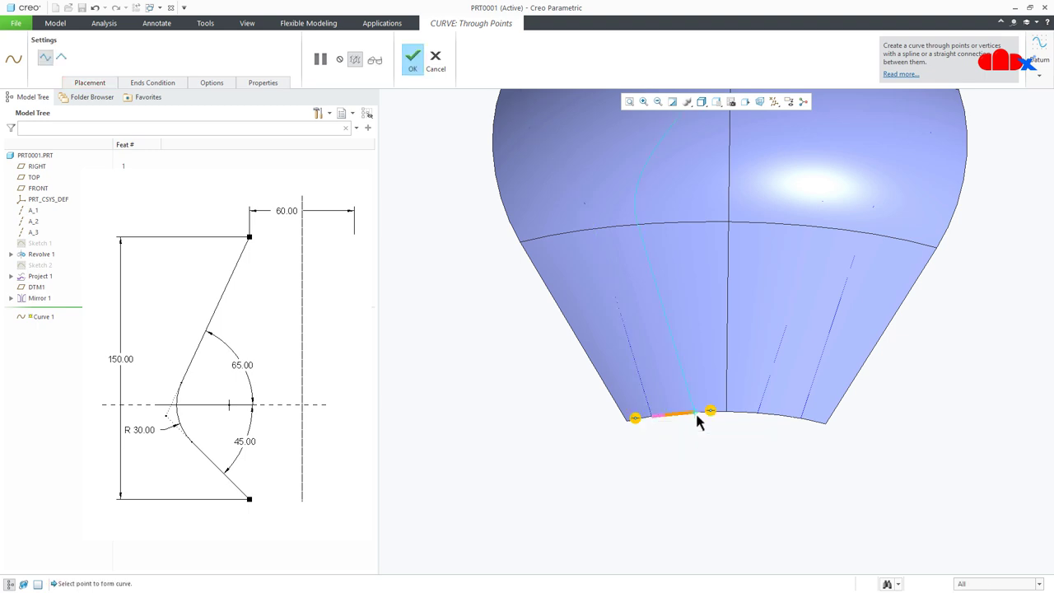
middle_click_drag(699, 449, 670, 447)
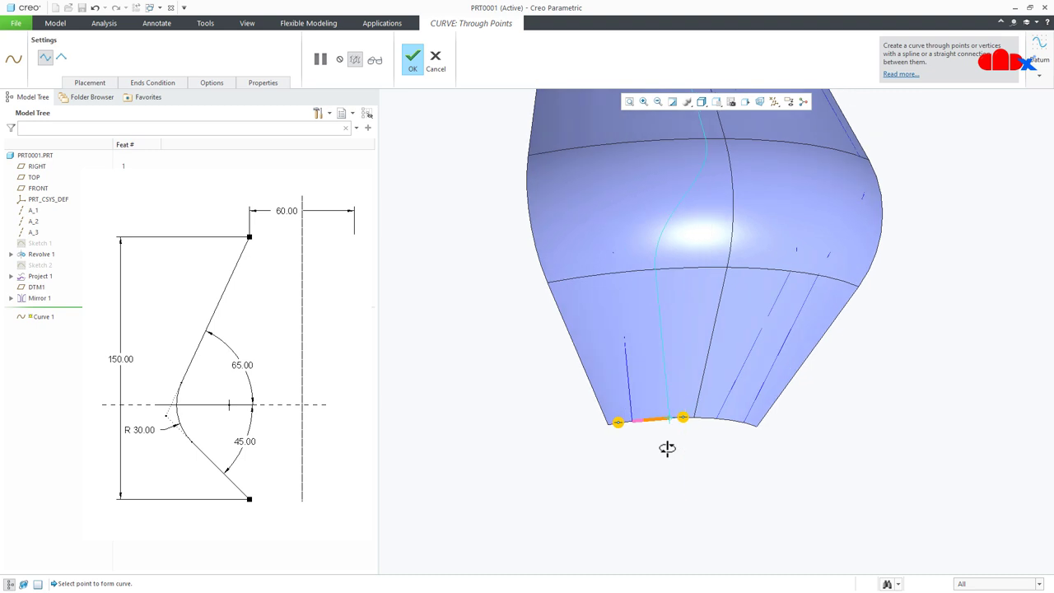
Make both ends of the bottom rib curve normal to the lower conical surface, flipping the first end's direction.
right_click(621, 425)
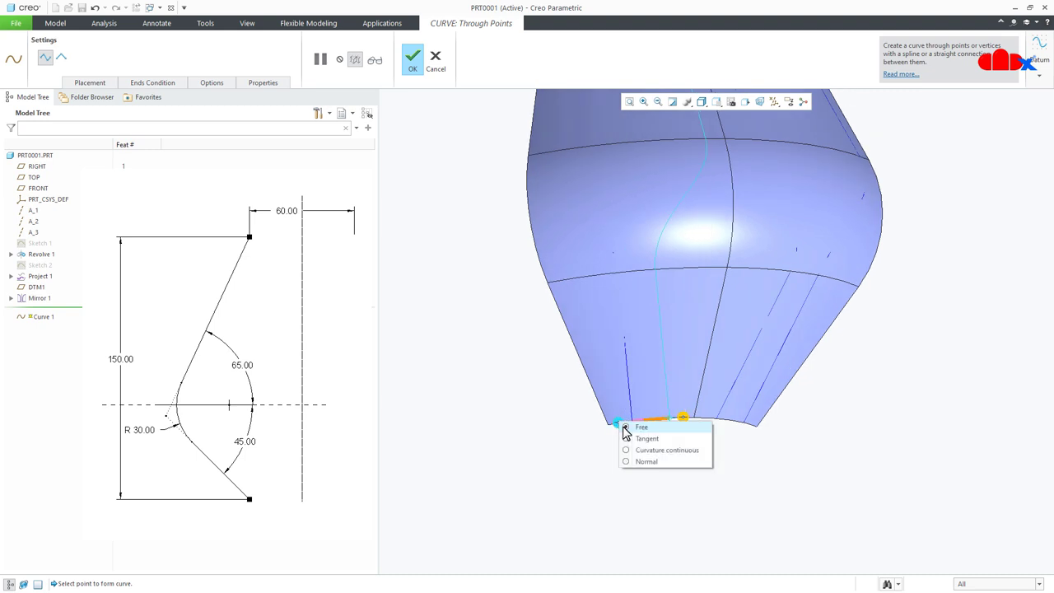
left_click(645, 463)
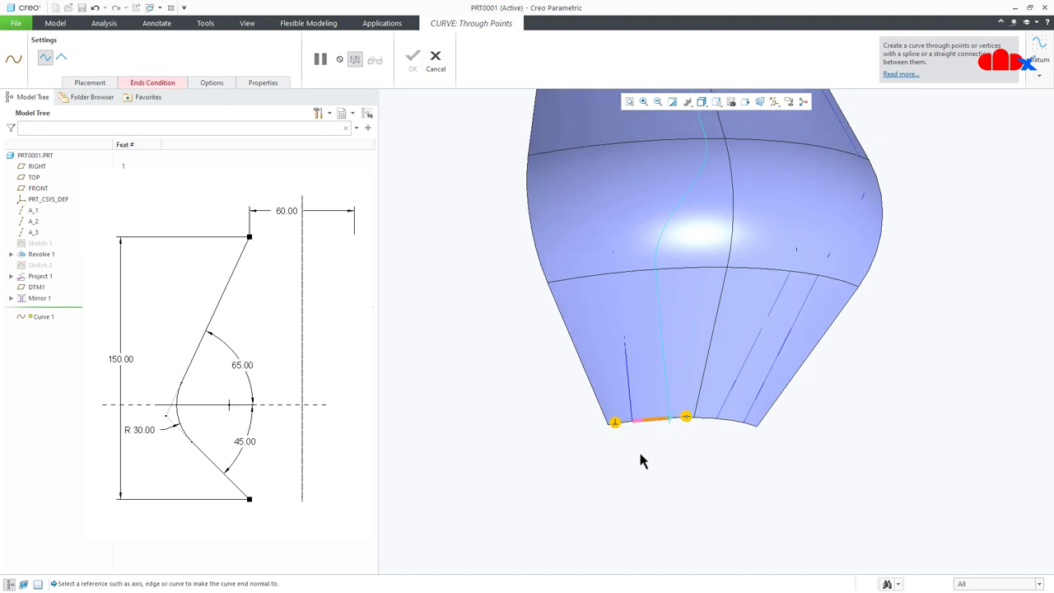
left_click(622, 402)
scroll(633, 417, "down", 3)
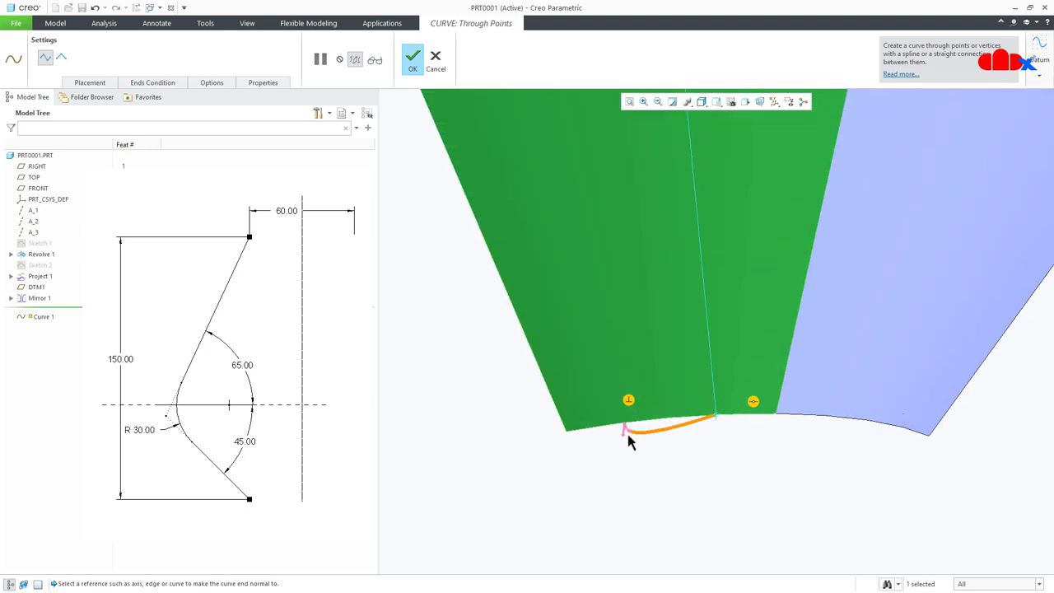
left_click(624, 434)
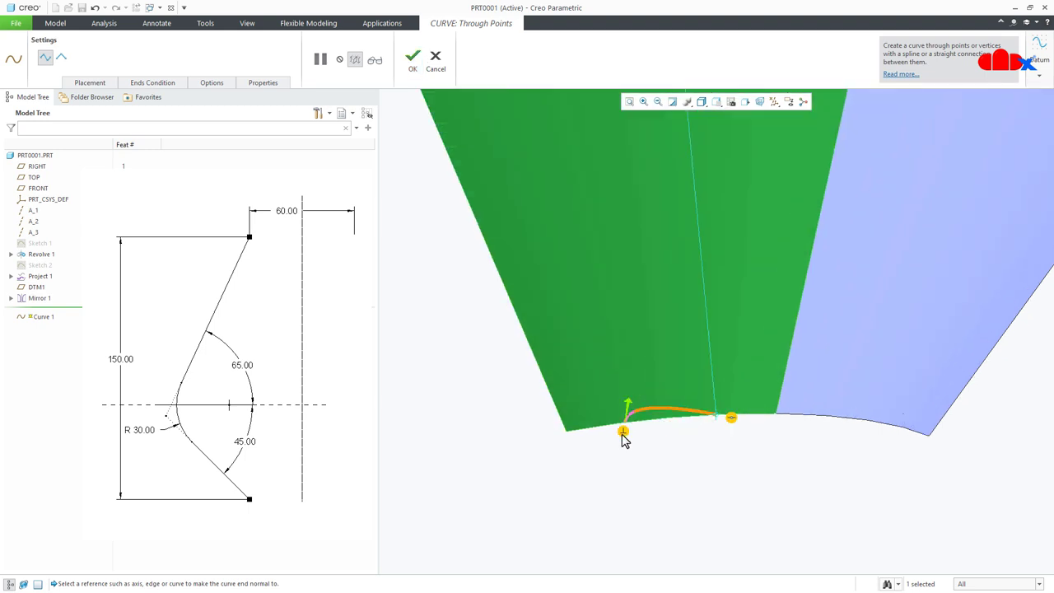
right_click(733, 420)
left_click(741, 458)
left_click(746, 394)
Enable Tweak curve for the bottom rib curve and move its first upper control point outward along the first direction.
scroll(725, 422, "up", 3)
mouse_move(723, 421)
middle_mouse_down()
mouse_move(730, 346)
mouse_move(716, 351)
middle_mouse_up()
scroll(720, 412, "down", 2)
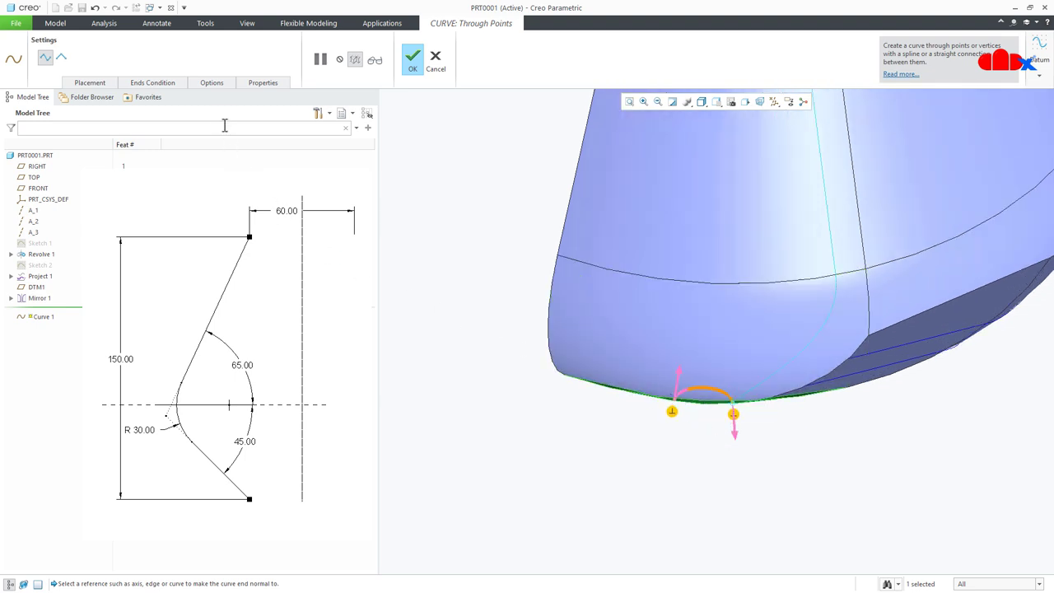
left_click(213, 83)
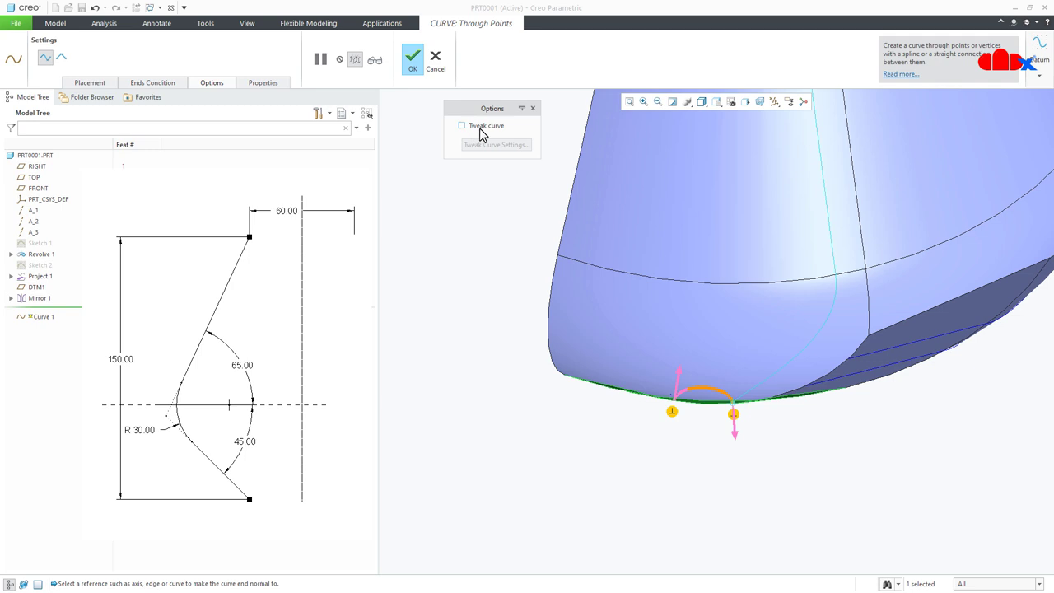
left_click(462, 125)
left_click(497, 144)
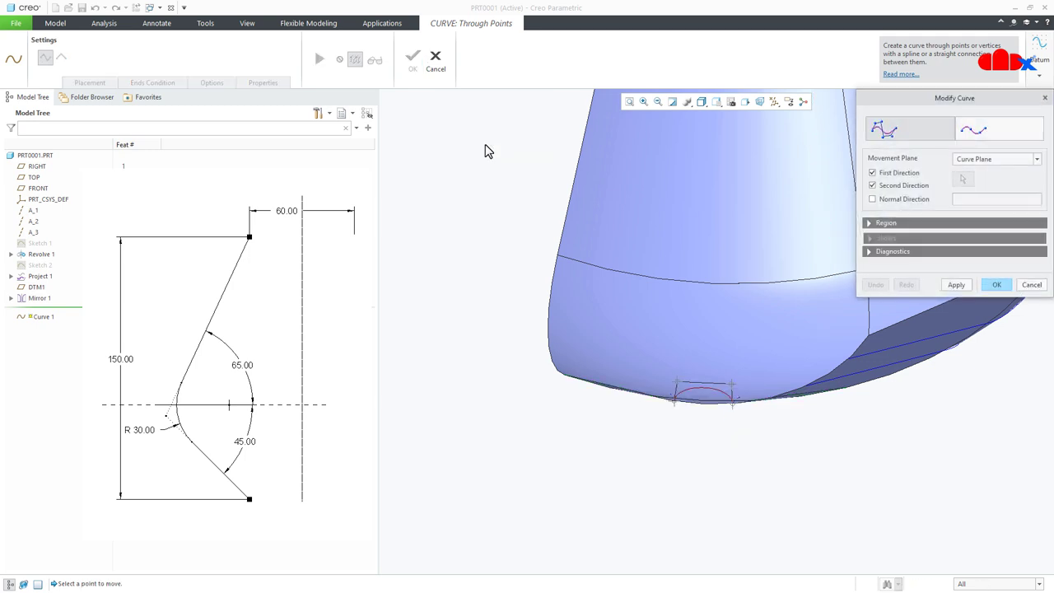
left_click_drag(681, 384, 681, 388)
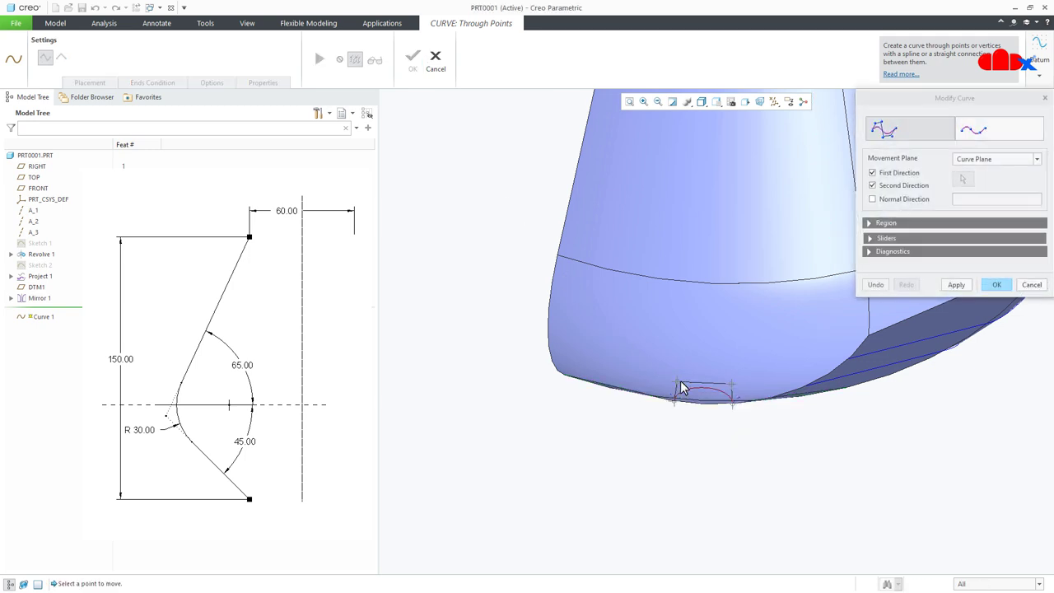
left_click(890, 239)
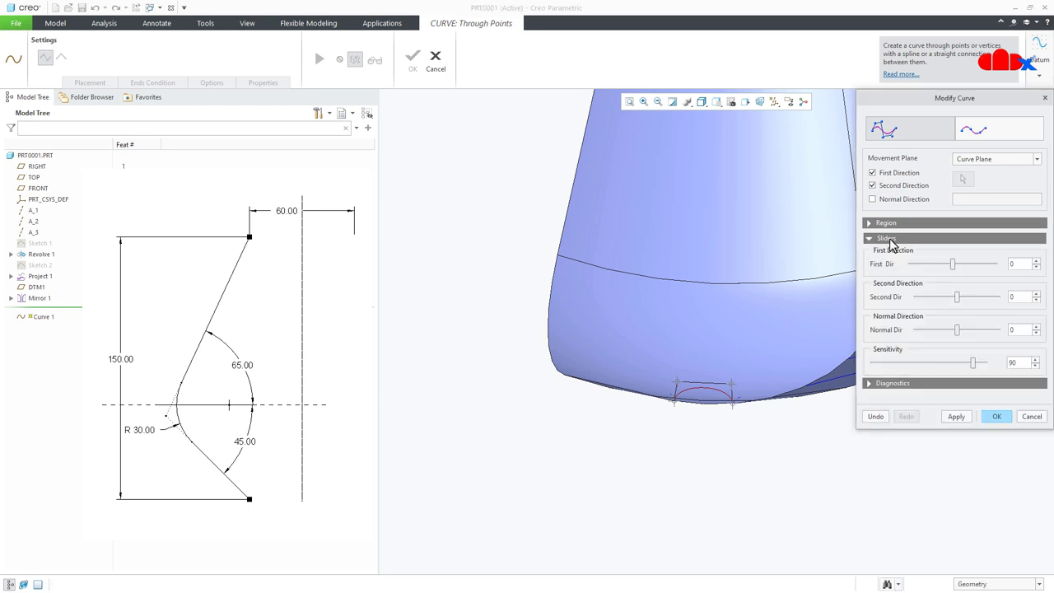
left_click_drag(953, 270, 962, 271)
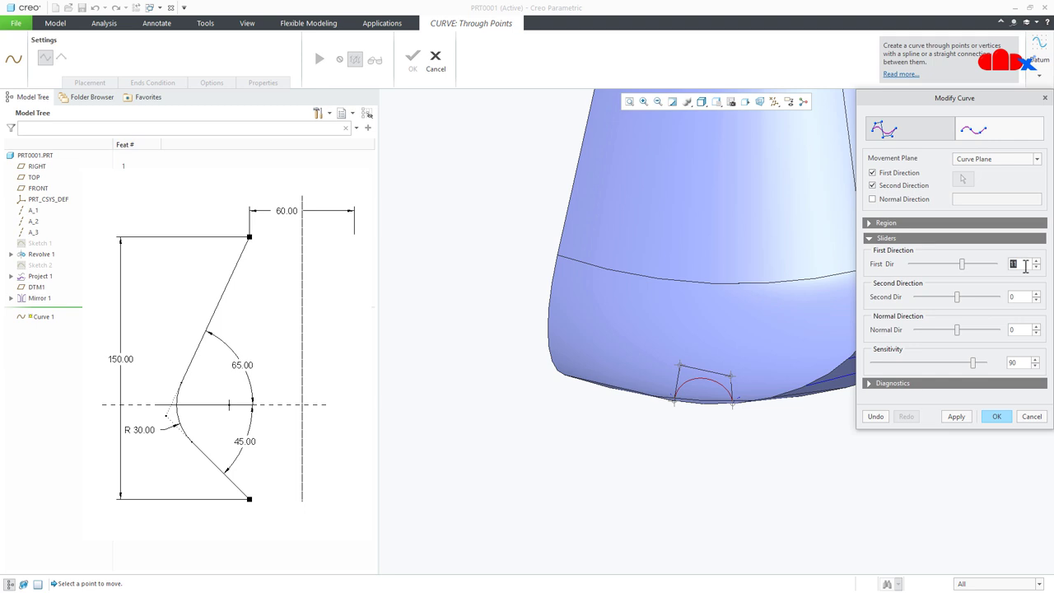
double_click(1025, 265)
type("0")
Move the other upper control point by -10 in the first direction, and finish the bottom rib curve.
left_click(735, 382)
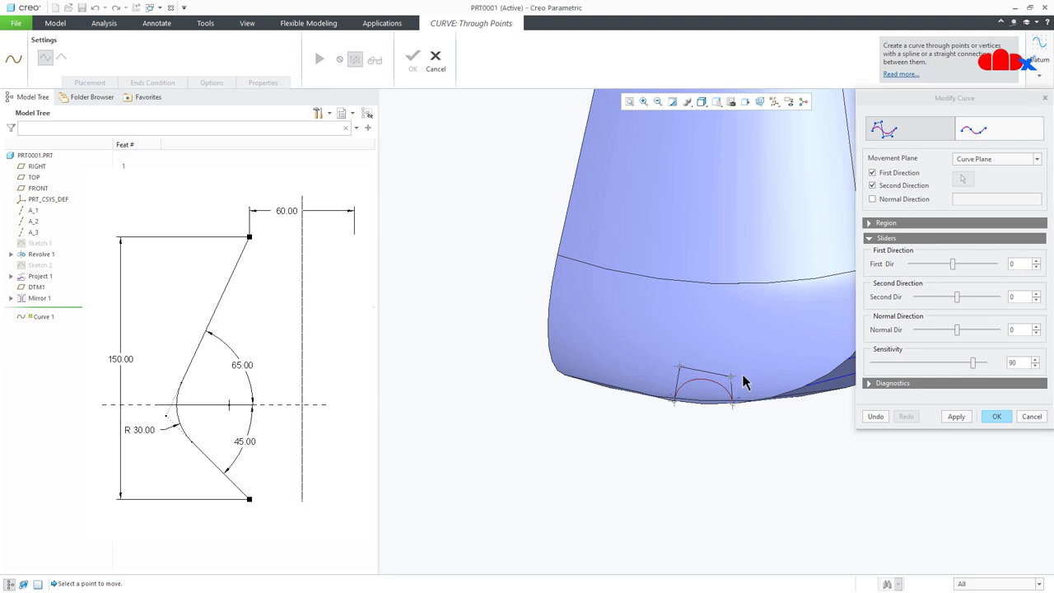
double_click(1029, 263)
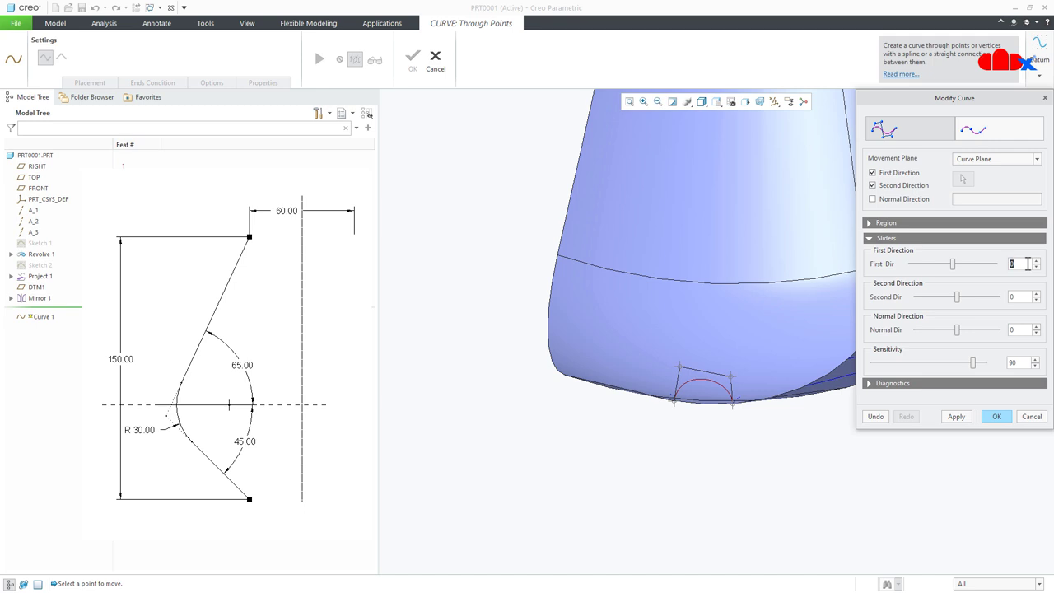
key("Return")
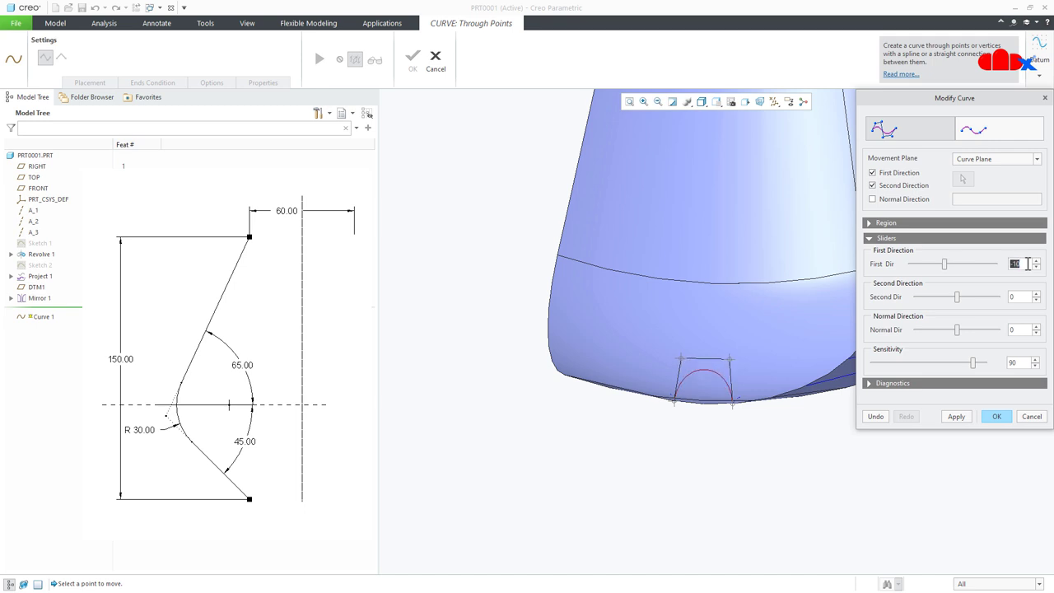
left_click(996, 416)
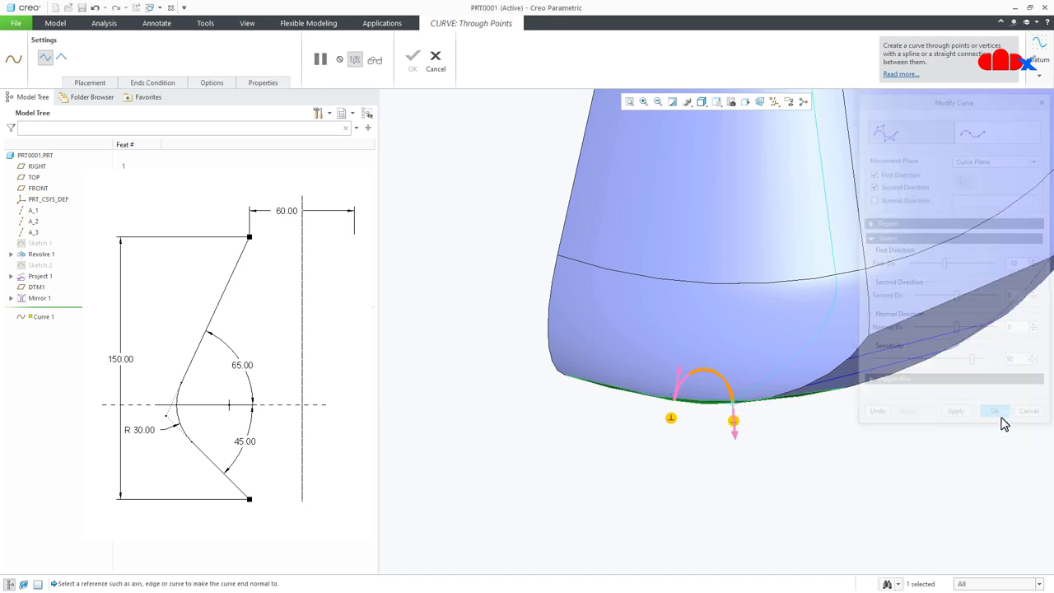
middle_click(1004, 424)
Start a second datum curve through points across the same rib, where its lines meet the lower cone's upper edge.
middle_click_drag(772, 431, 774, 448)
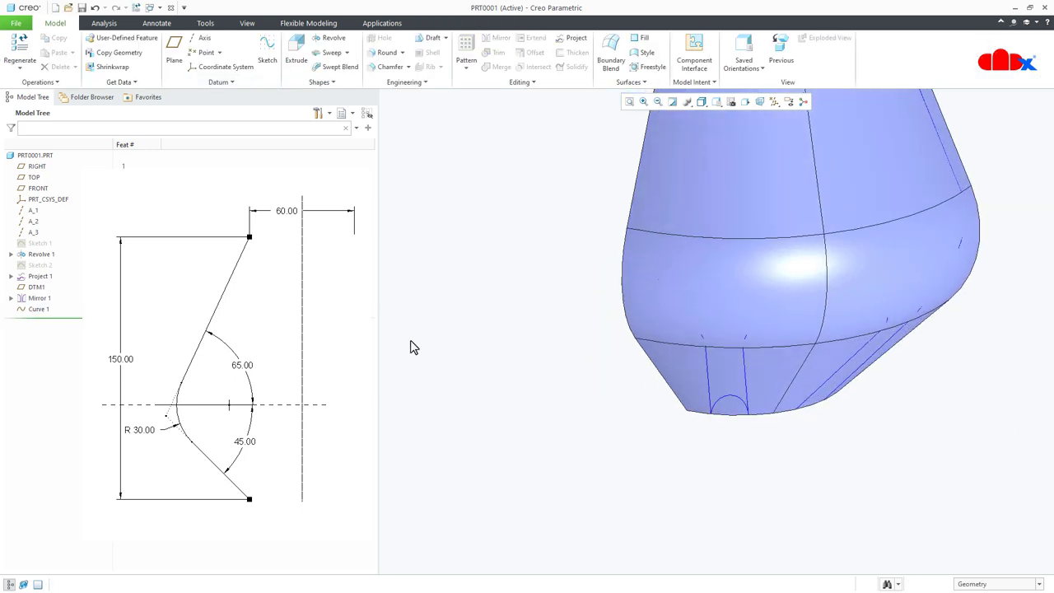
left_click(233, 84)
left_click(226, 103)
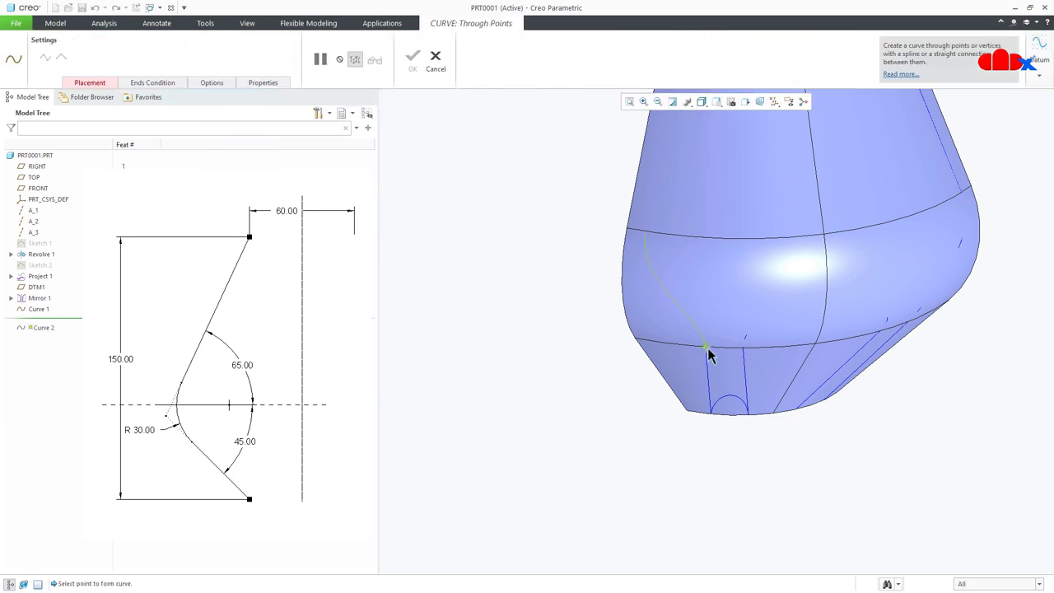
left_click(743, 354)
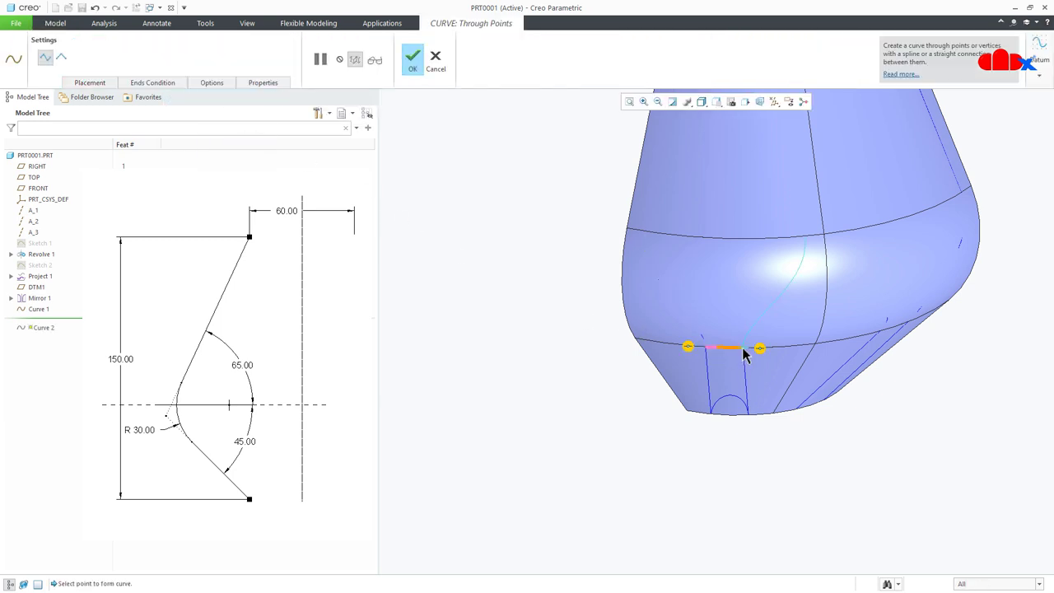
Make both ends of the second rib curve normal to the lower conical surface, flipping its first end's direction.
right_click(688, 348)
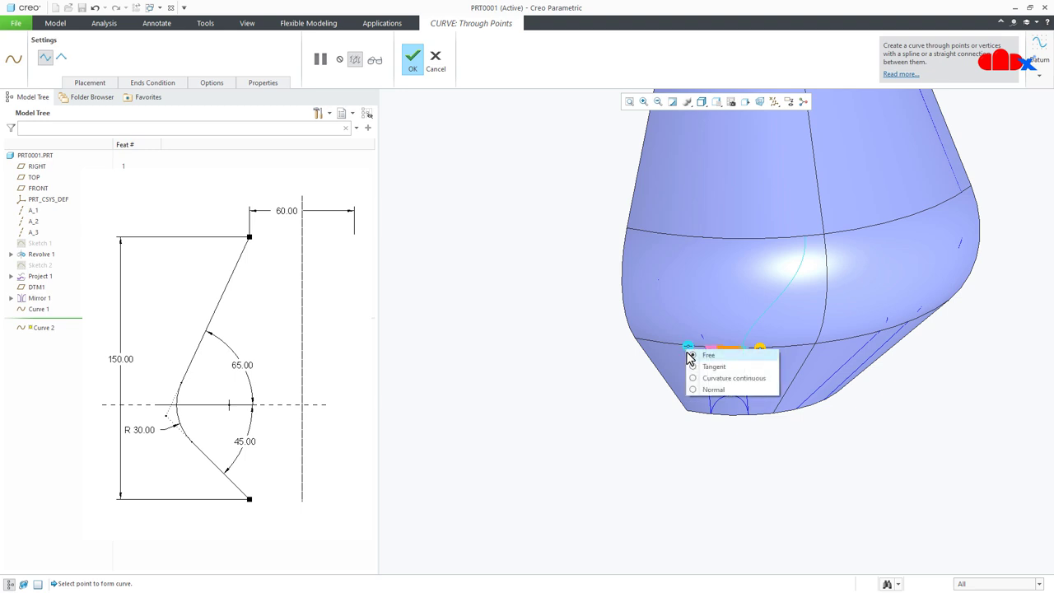
left_click(693, 392)
left_click(692, 380)
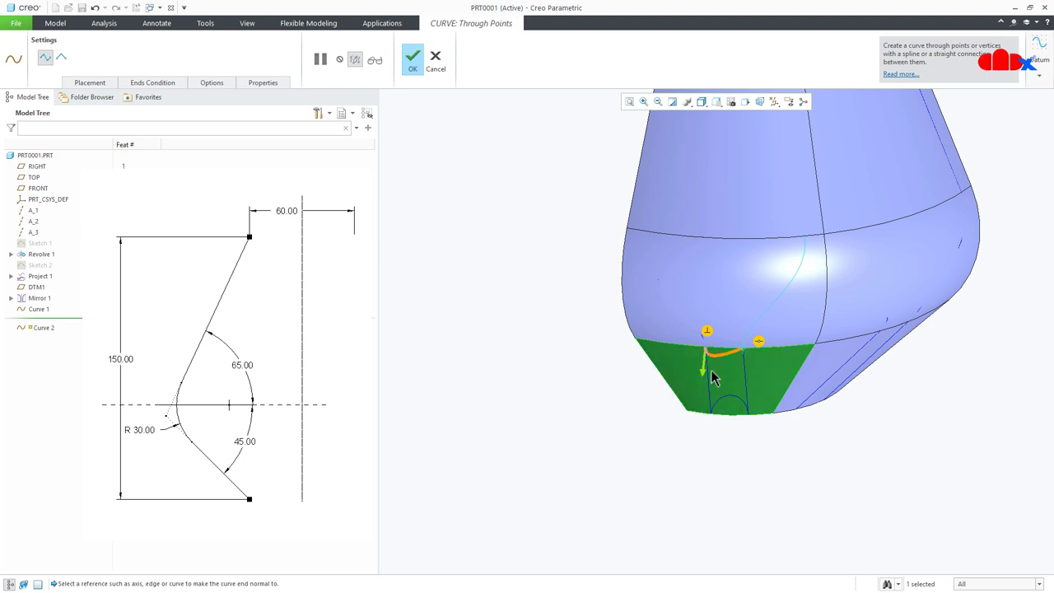
left_click(705, 366)
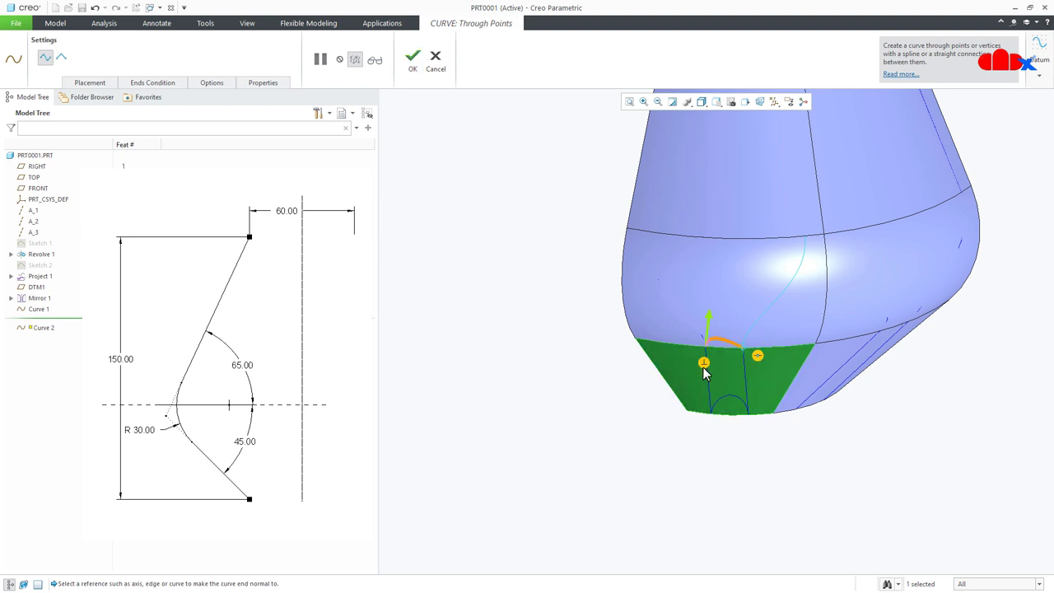
left_click(757, 355)
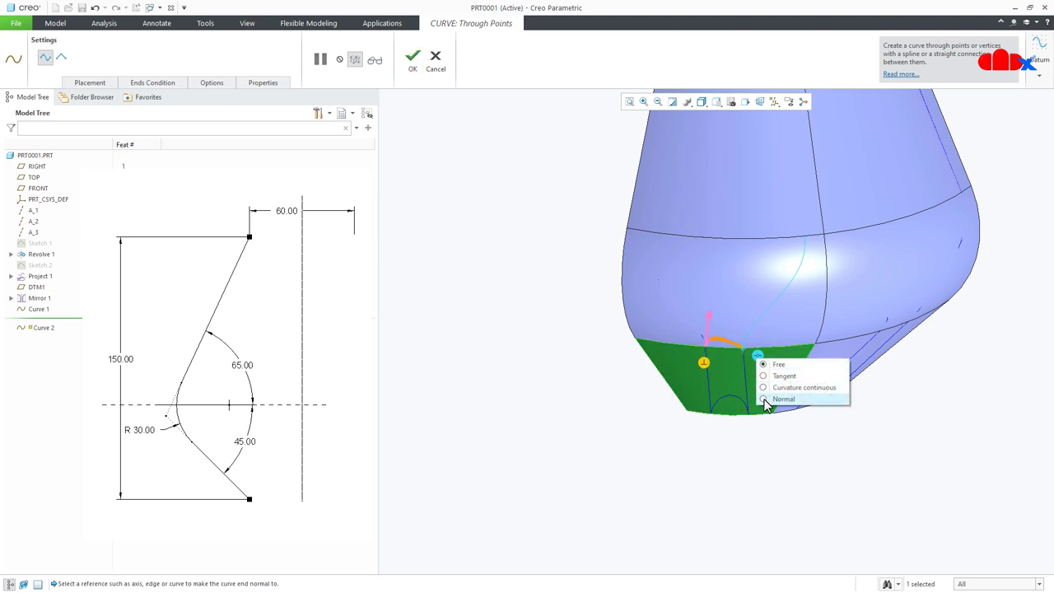
left_click(765, 397)
left_click(763, 379)
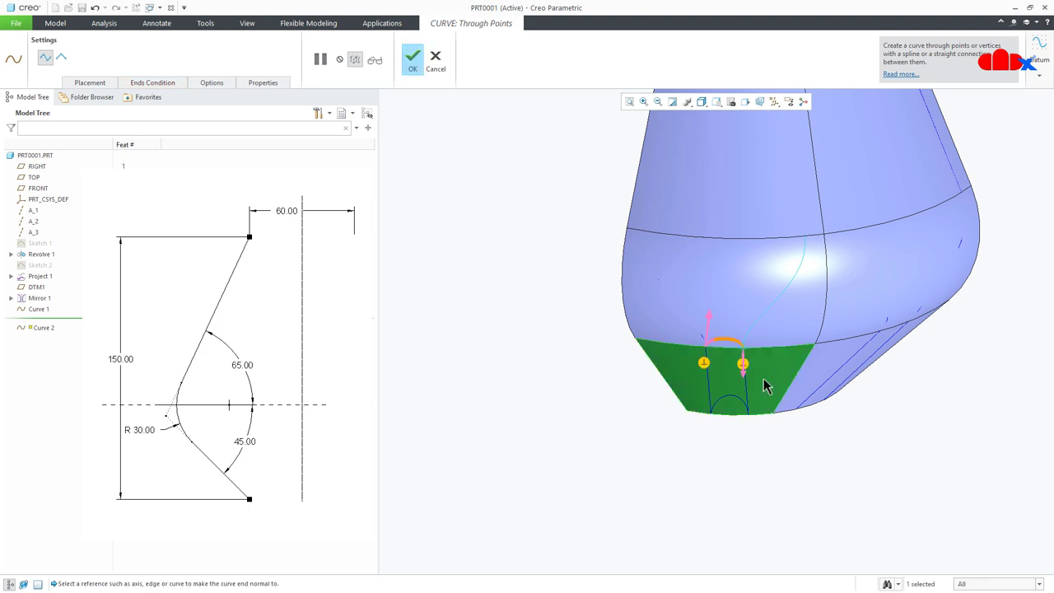
Enable Tweak curve for the second rib curve and move its first outer control point by 20 in the first direction.
left_click(212, 83)
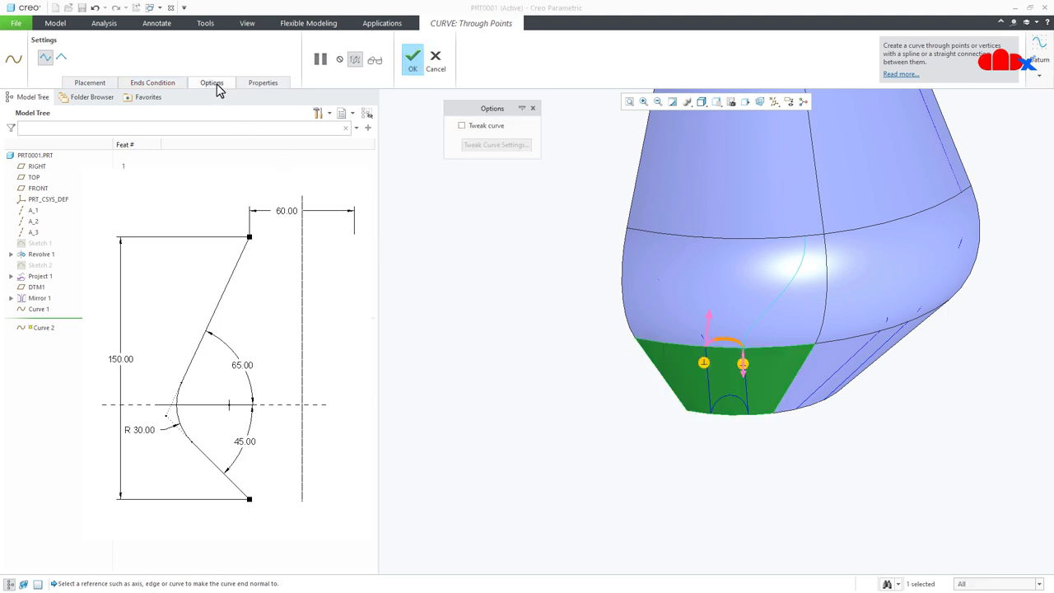
left_click(488, 146)
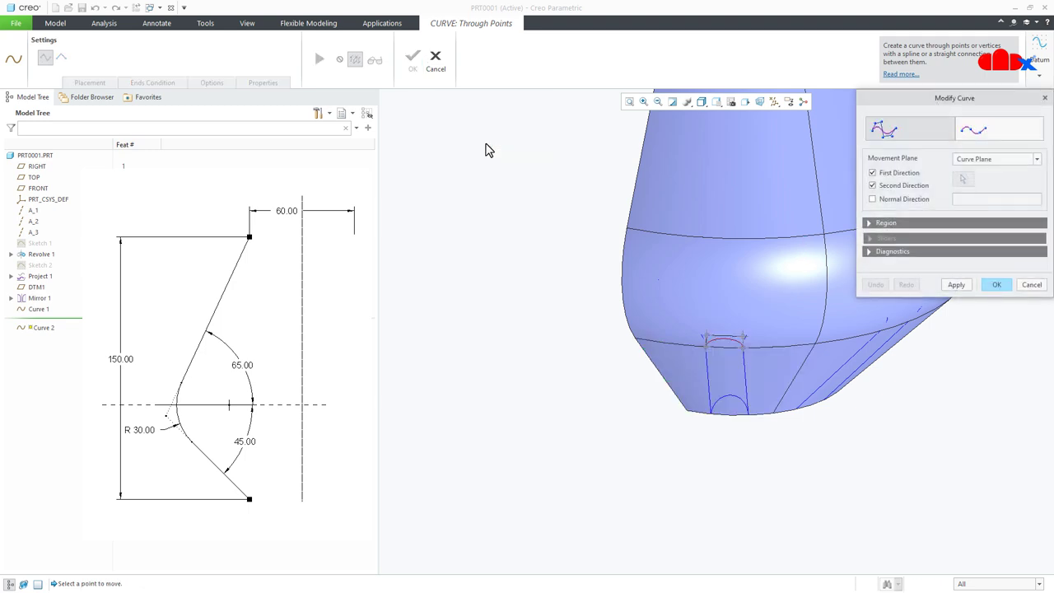
scroll(736, 320, "down", 4)
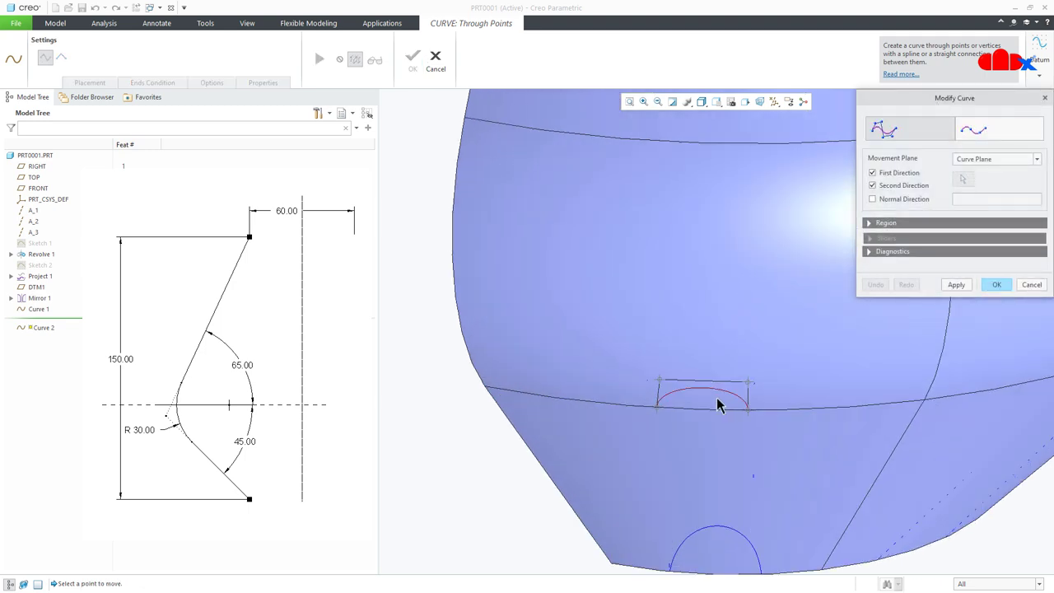
scroll(718, 405, "up", 3)
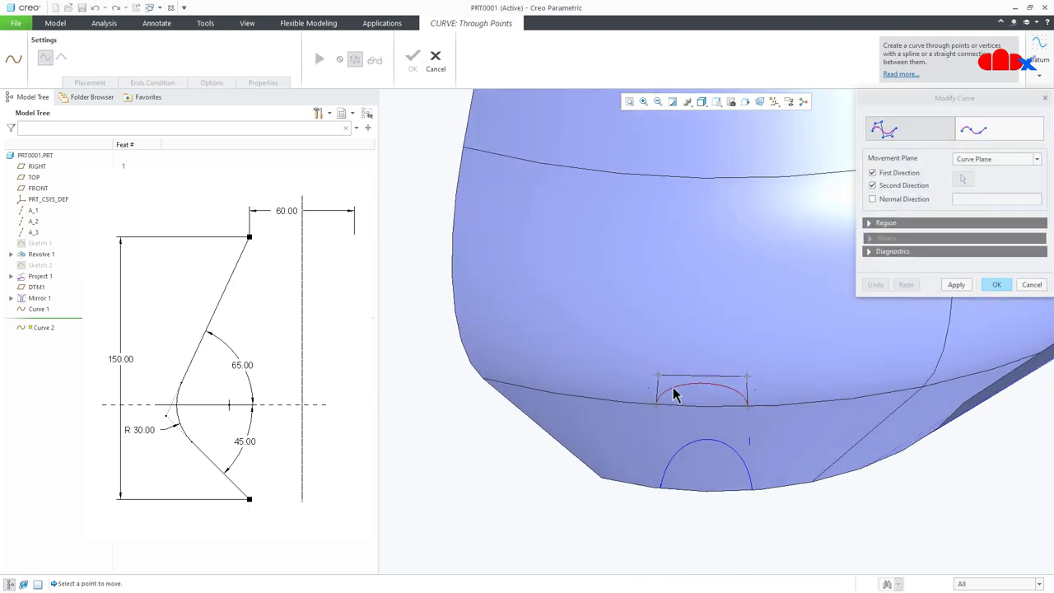
left_click_drag(658, 380, 659, 383)
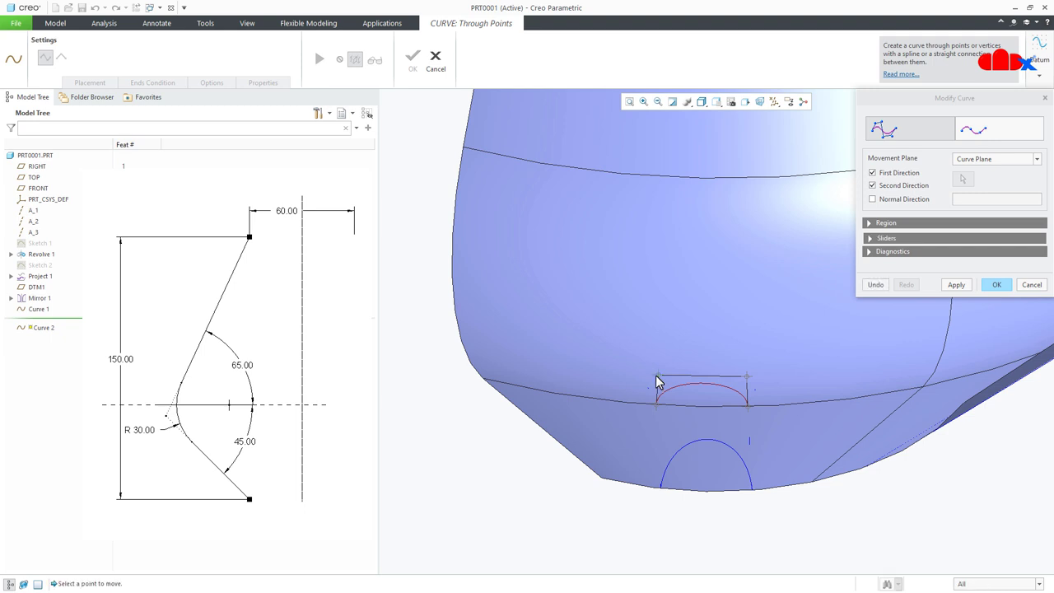
left_click(871, 238)
left_click_drag(956, 270, 973, 271)
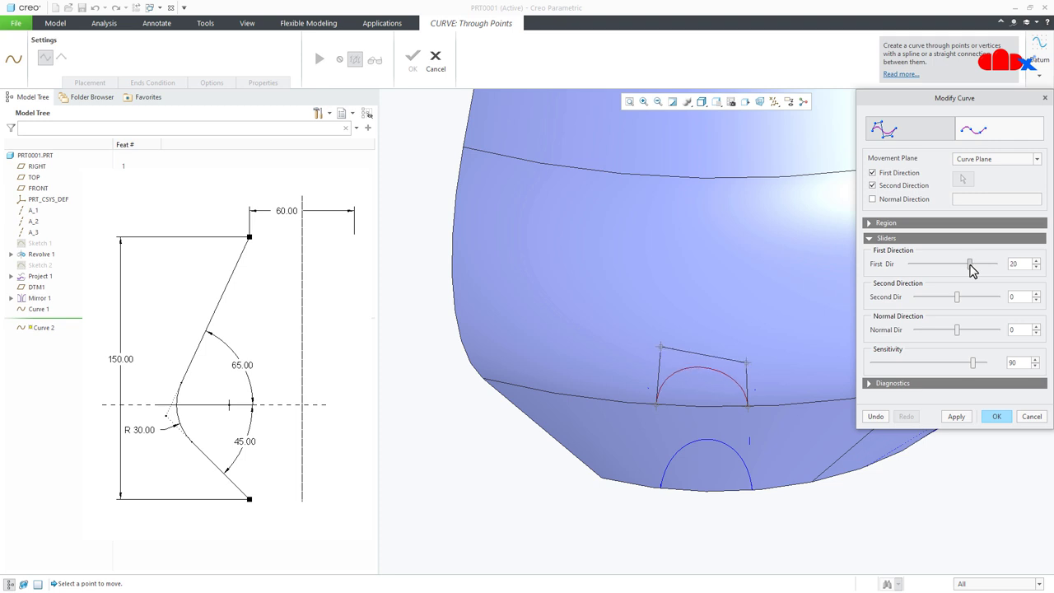
left_click(962, 417)
Move the second rib curve's other outer control point by -20 in the first direction, and finish the curve.
left_click(748, 363)
left_click_drag(956, 272, 940, 273)
mouse_move(822, 423)
middle_mouse_down()
mouse_move(744, 442)
mouse_move(736, 427)
mouse_move(735, 438)
middle_mouse_up()
left_click(956, 417)
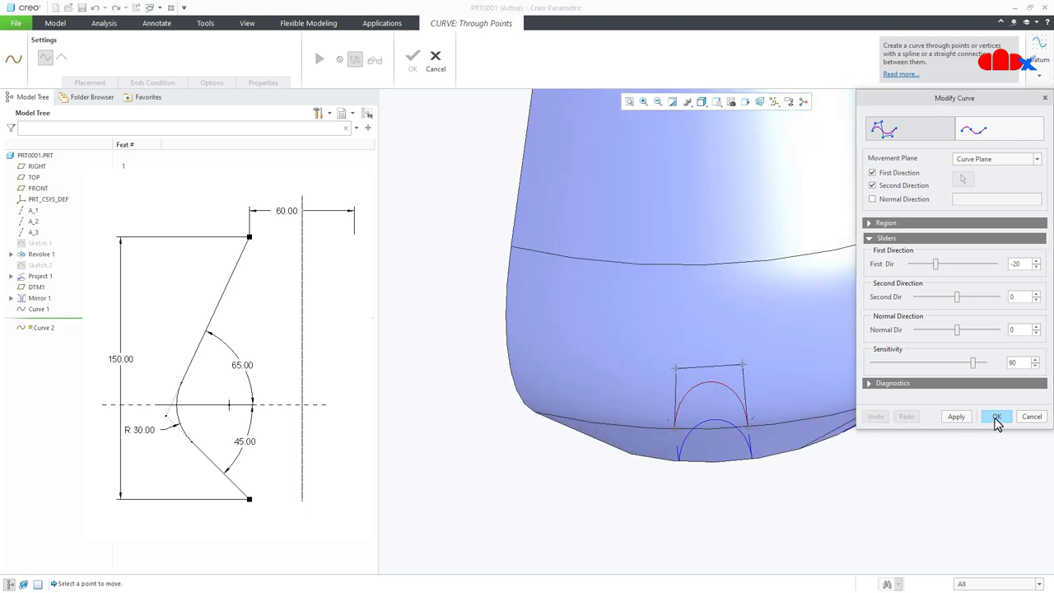
left_click(996, 417)
middle_click(899, 461)
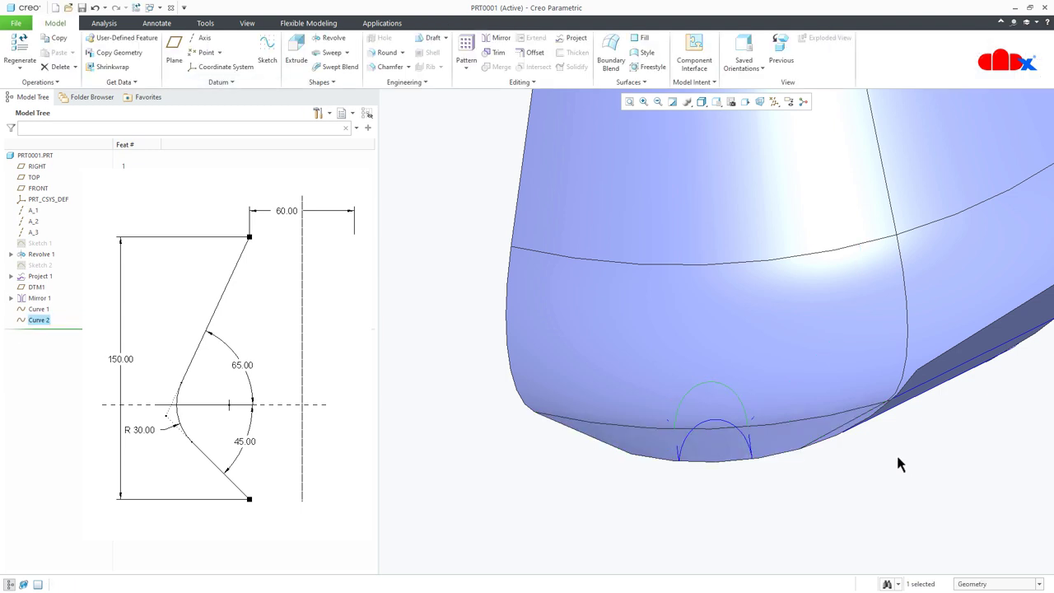
Start a third datum curve through points across the same rib, where its lines meet the longer cone's wide edge at the rounded band.
middle_click_drag(786, 466, 852, 483)
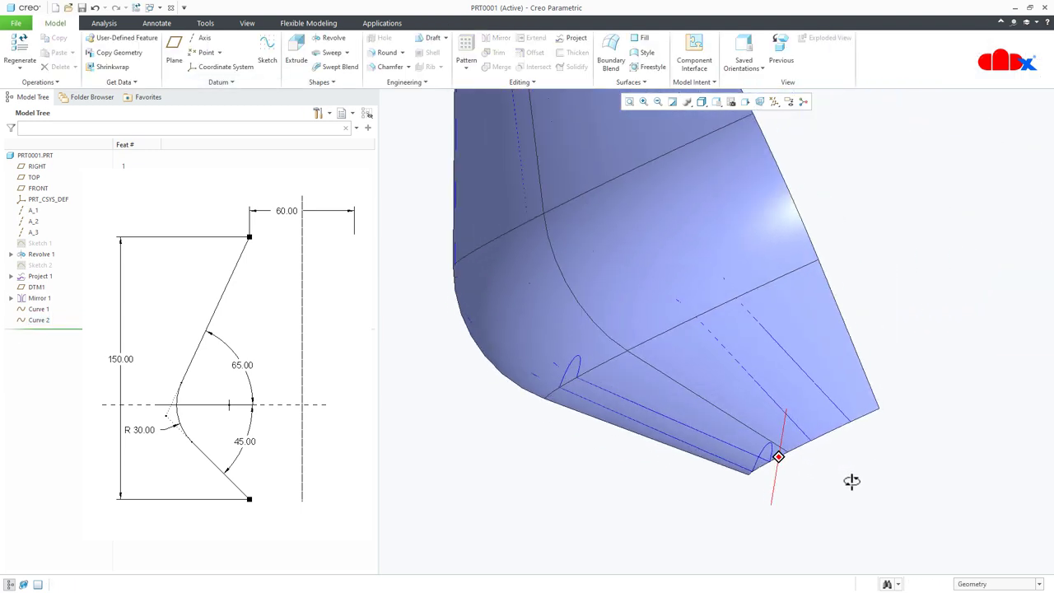
mouse_move(787, 484)
middle_mouse_down()
mouse_move(725, 482)
mouse_move(727, 497)
mouse_move(774, 501)
mouse_move(739, 481)
mouse_move(722, 494)
mouse_move(751, 505)
middle_mouse_up()
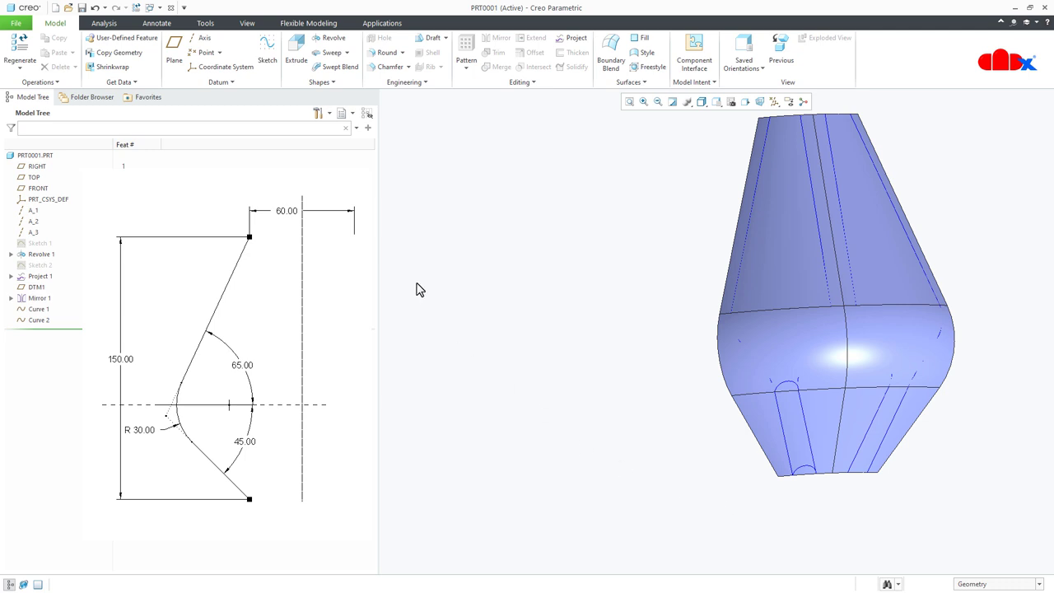
left_click(227, 83)
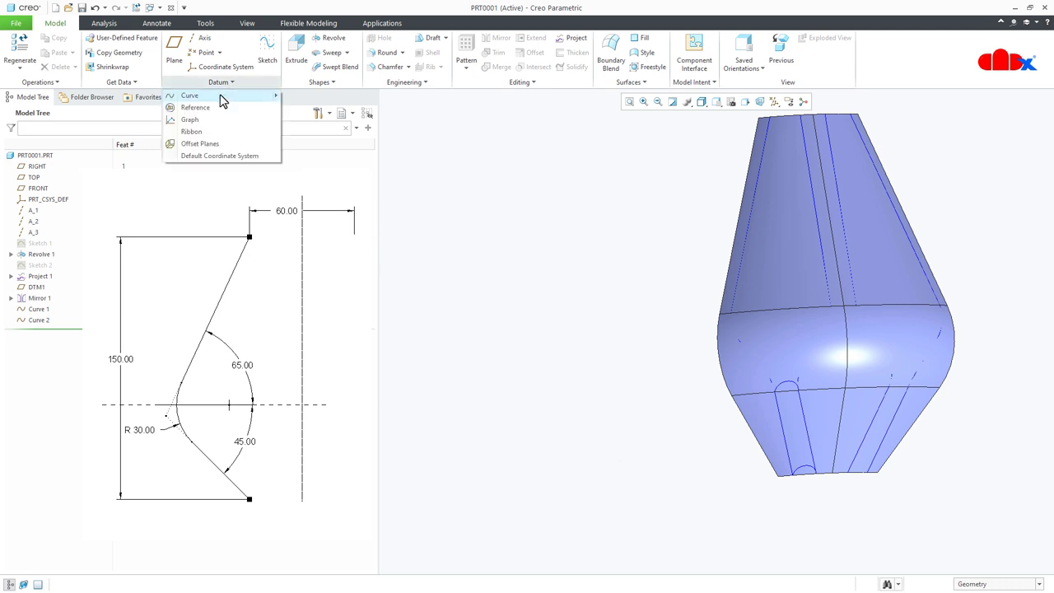
left_click(220, 100)
scroll(856, 307, "up", 3)
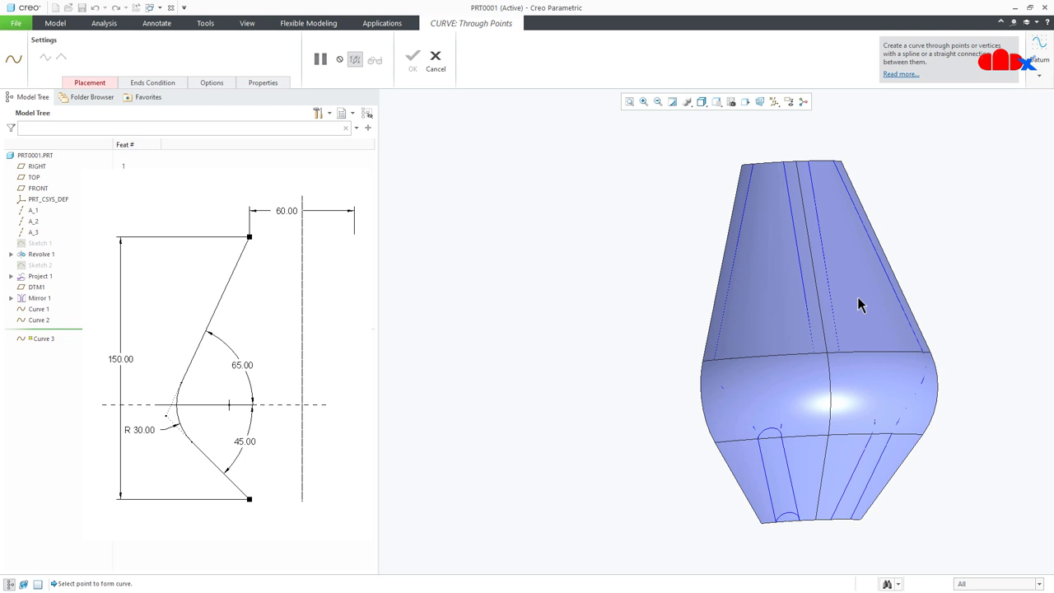
scroll(854, 322, "up", 2)
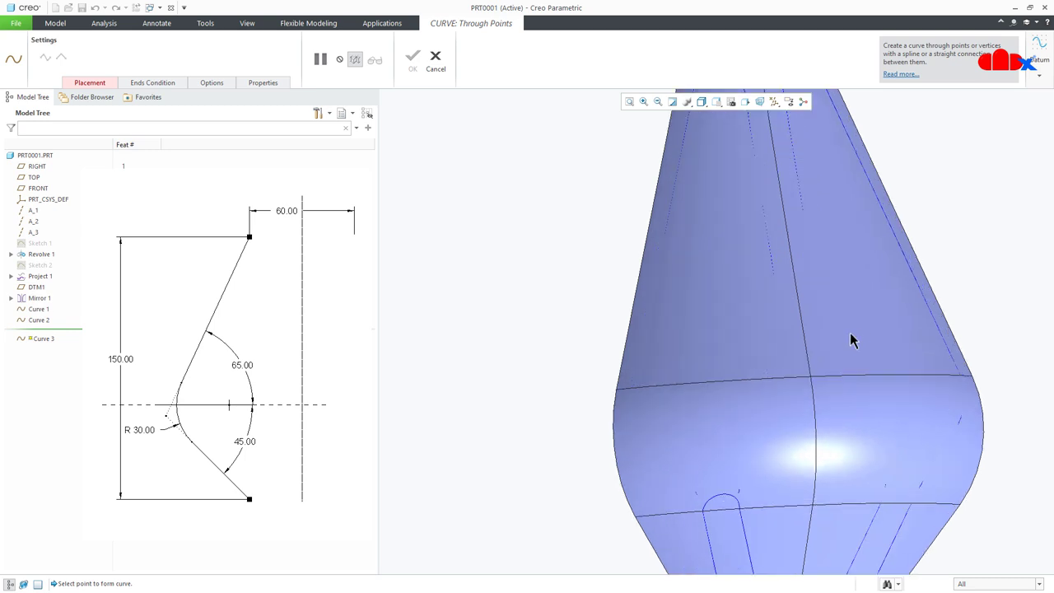
left_click(831, 377)
middle_click_drag(831, 404, 1012, 478)
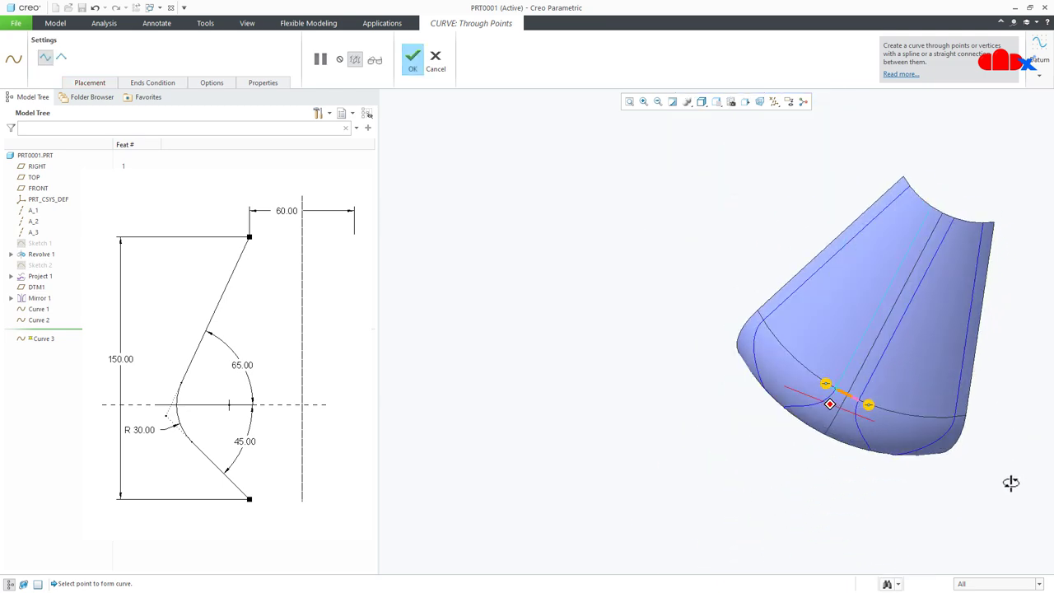
Make both ends of the third rib curve normal to the longer cone's surfaces they lie on.
scroll(885, 407, "up", 4)
middle_click_drag(875, 414, 878, 390)
right_click(853, 432)
left_click(871, 474)
left_click(843, 417)
scroll(837, 408, "down", 3)
middle_click_drag(832, 382, 748, 390)
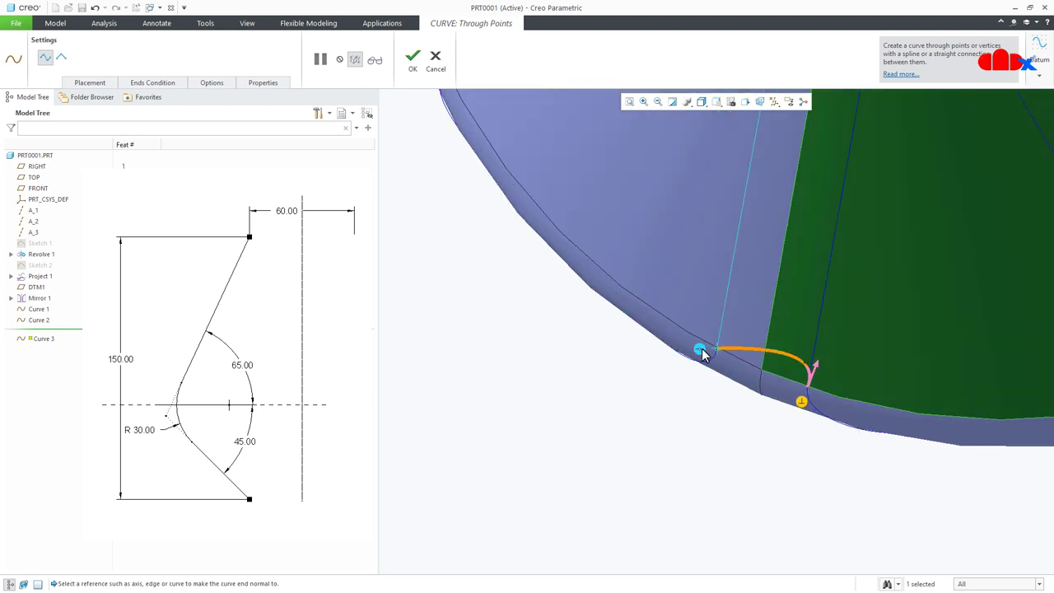
right_click(699, 350)
left_click(722, 393)
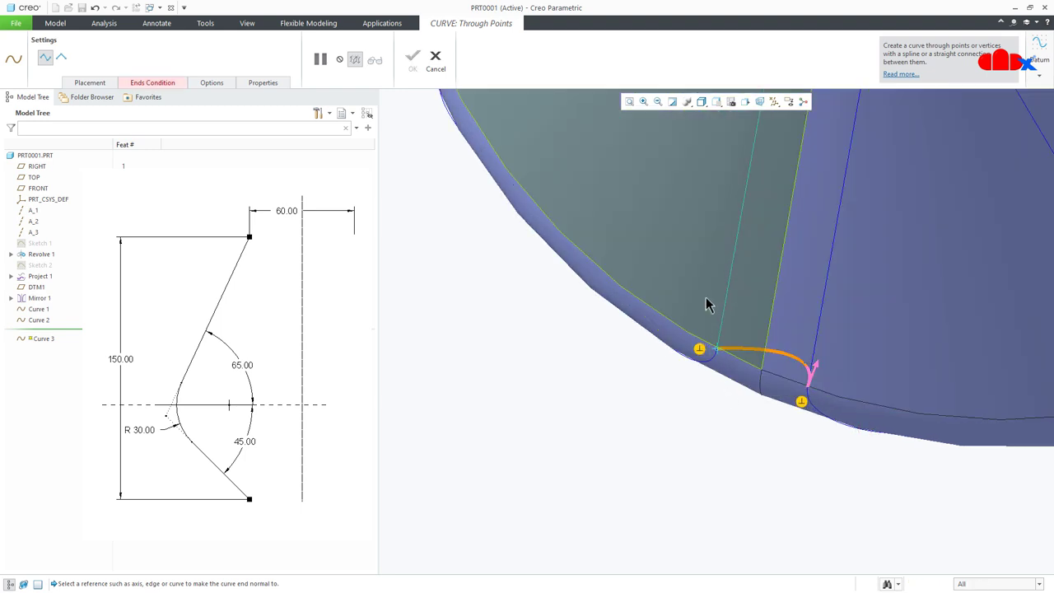
left_click(706, 302)
Enable Tweak curve for the third rib curve and move its first outer control point by -20 in the first direction.
middle_click_drag(706, 302, 783, 426)
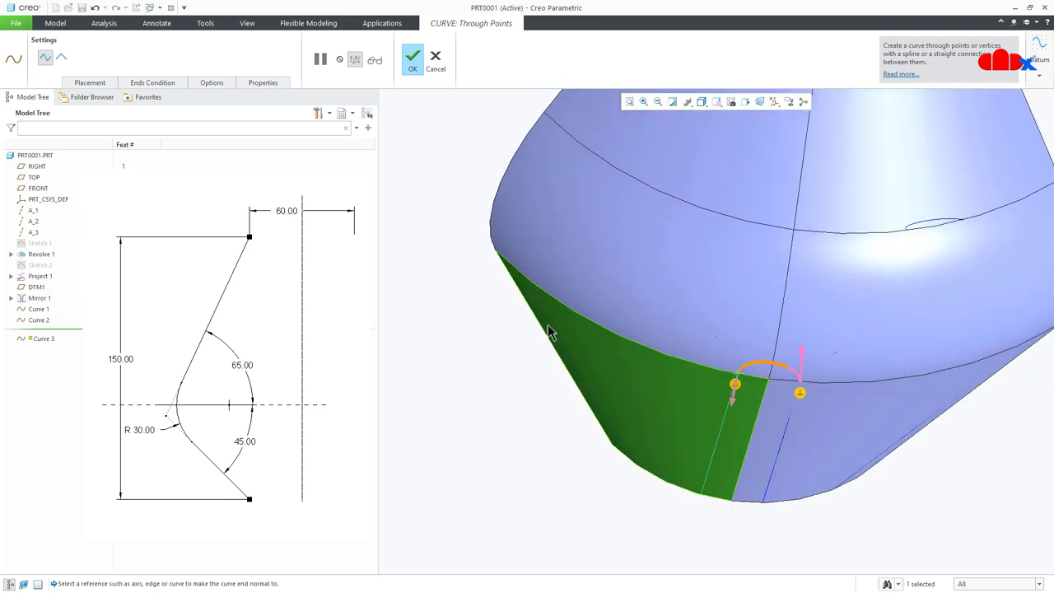
left_click(222, 83)
left_click(464, 126)
left_click(486, 147)
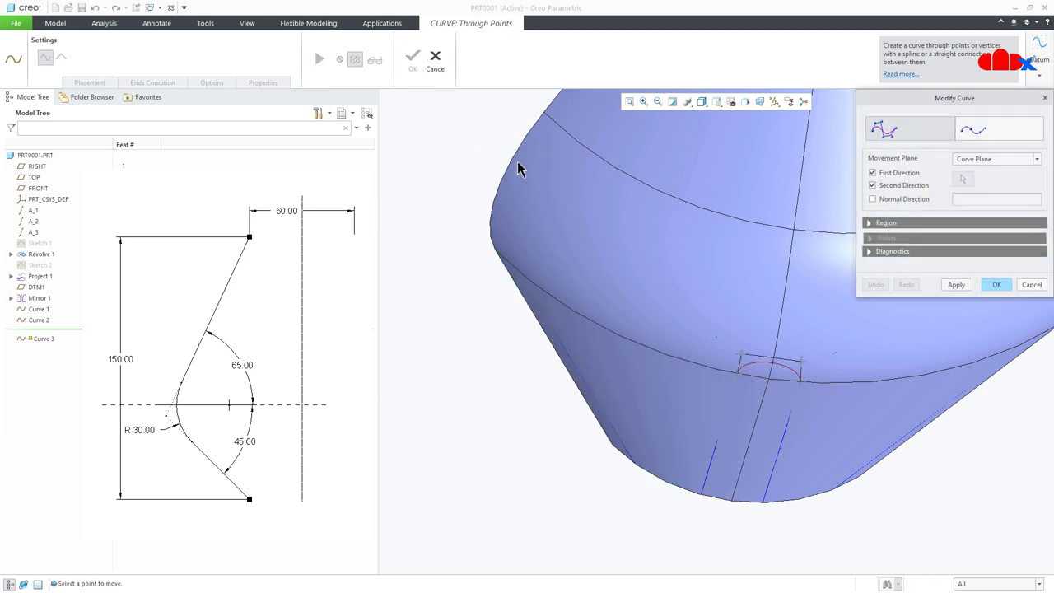
left_click_drag(742, 360, 741, 367)
left_click(871, 239)
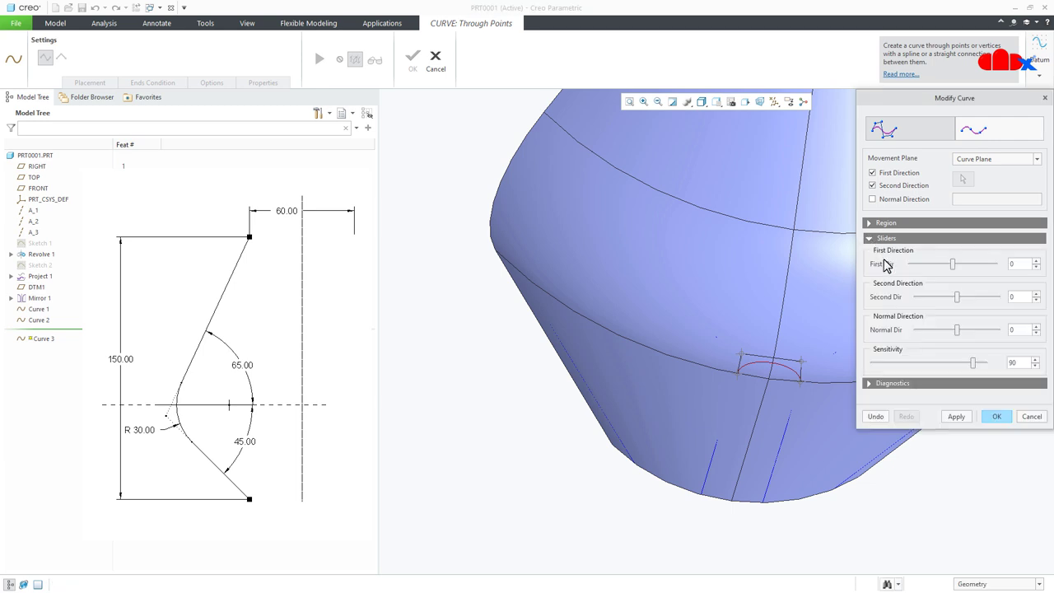
left_click_drag(954, 263, 940, 263)
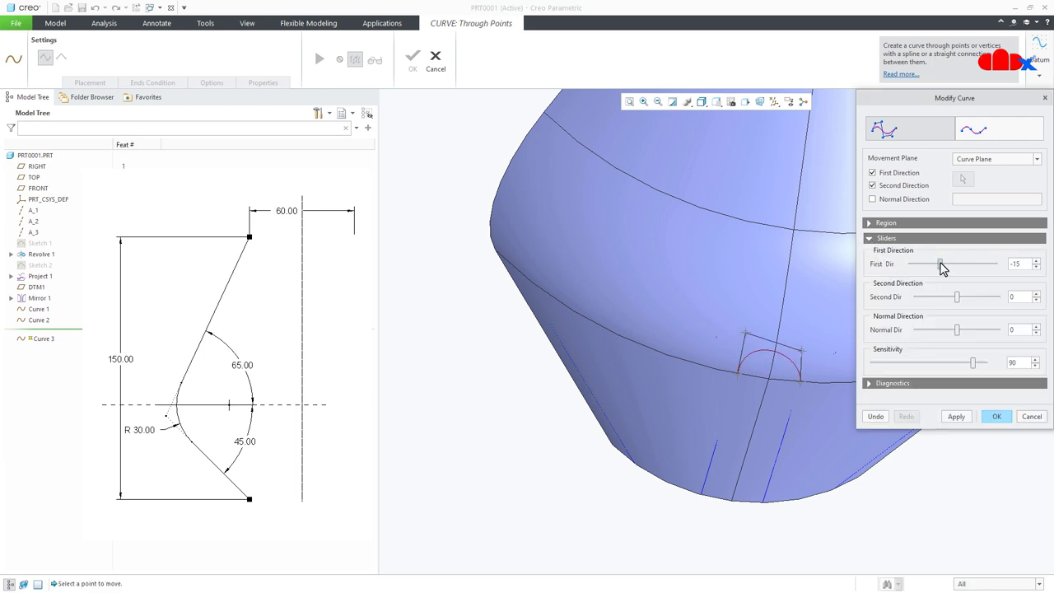
middle_click_drag(823, 442, 827, 424)
double_click(1025, 263)
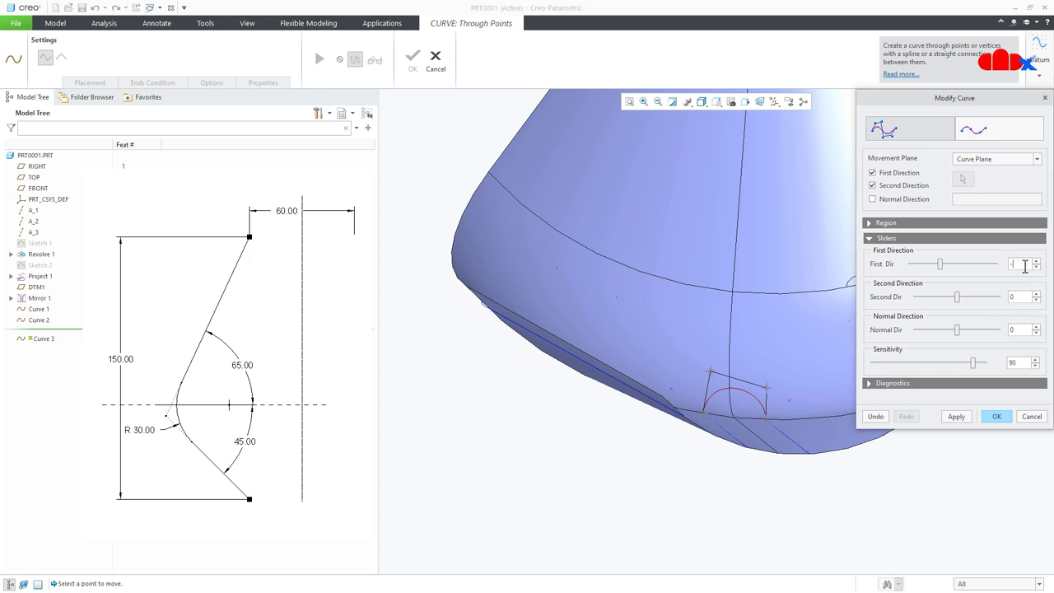
key("Return")
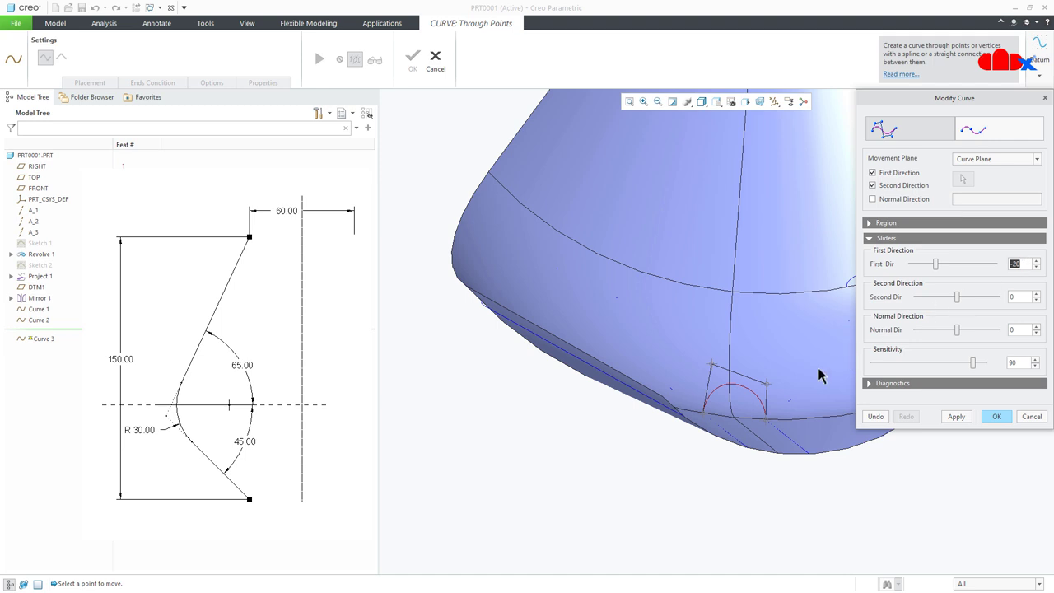
Move the third rib curve's other outer control point by 20 in the first direction, and adjust that slider value to 10.
double_click(1028, 263)
type("20")
key("Return")
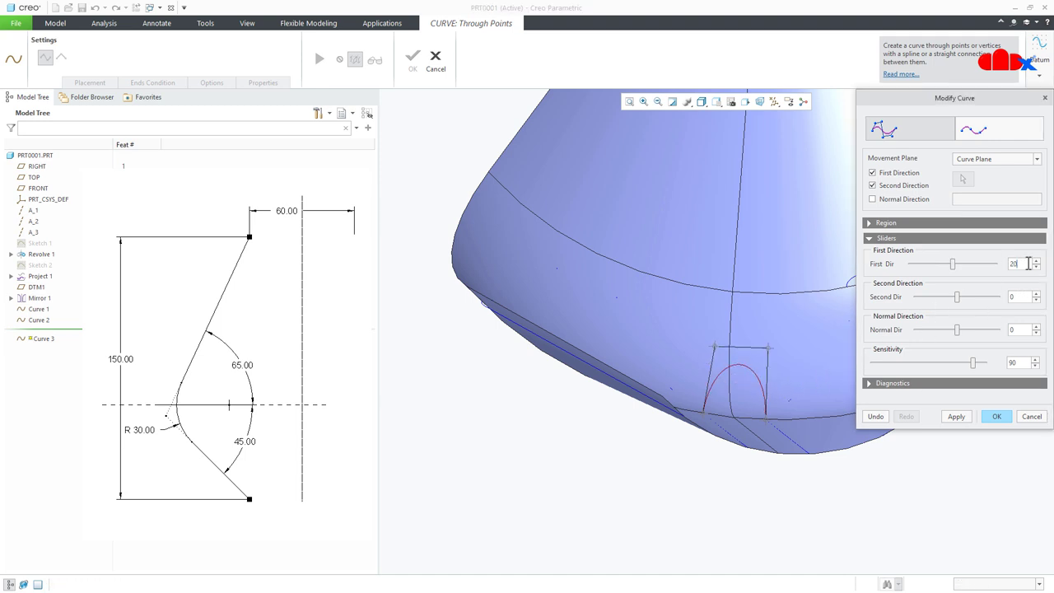
middle_click_drag(822, 397, 671, 400)
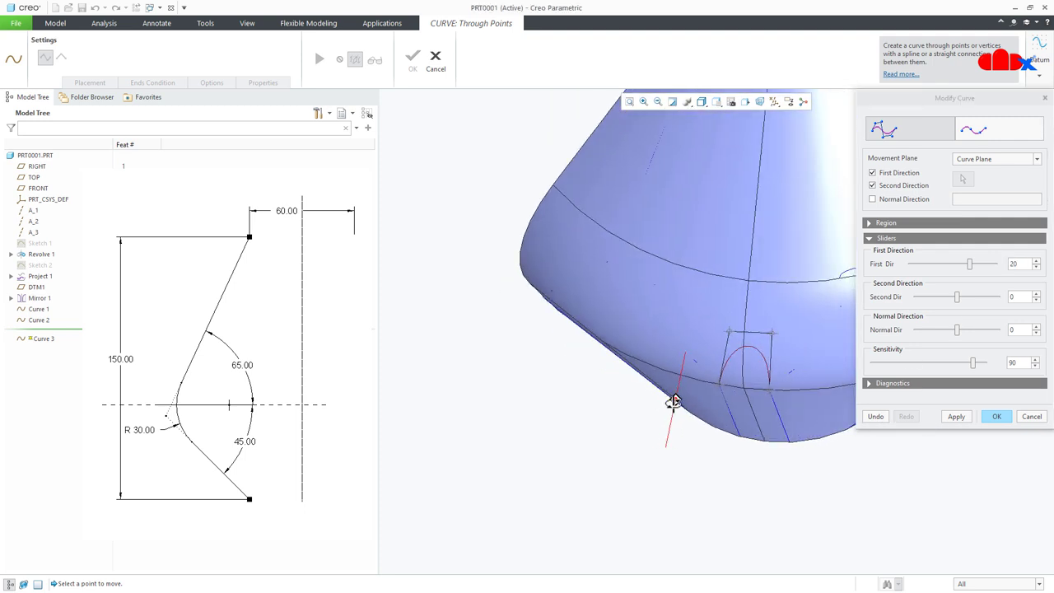
scroll(800, 388, "up", 3)
left_click(960, 419)
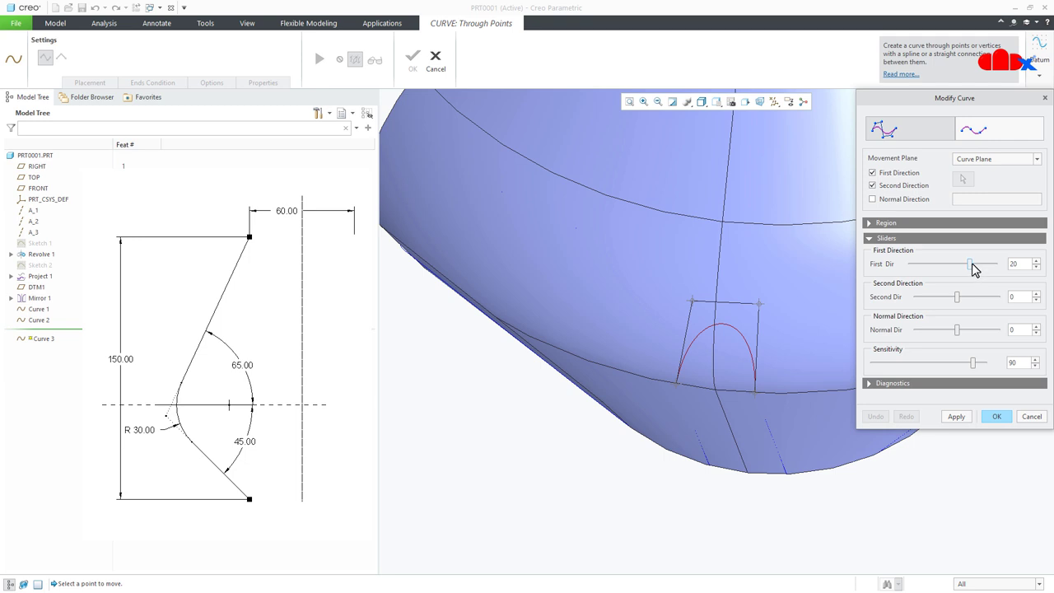
left_click_drag(971, 265, 962, 266)
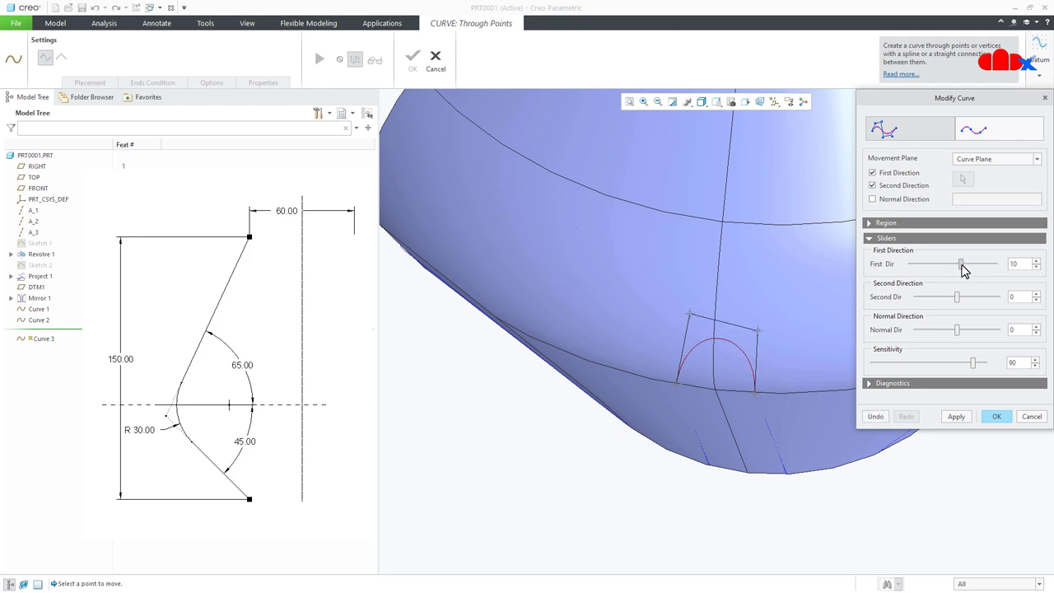
left_click(956, 417)
Move the third rib curve's first outer control point by 8 in the first direction, and finish the curve.
left_click(691, 319)
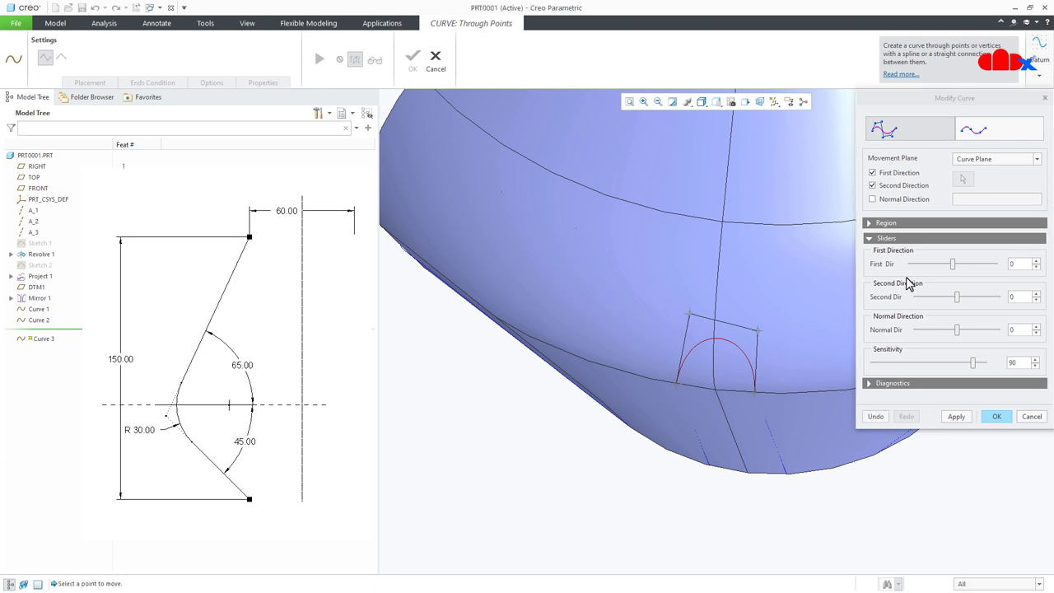
left_click_drag(953, 269, 962, 266)
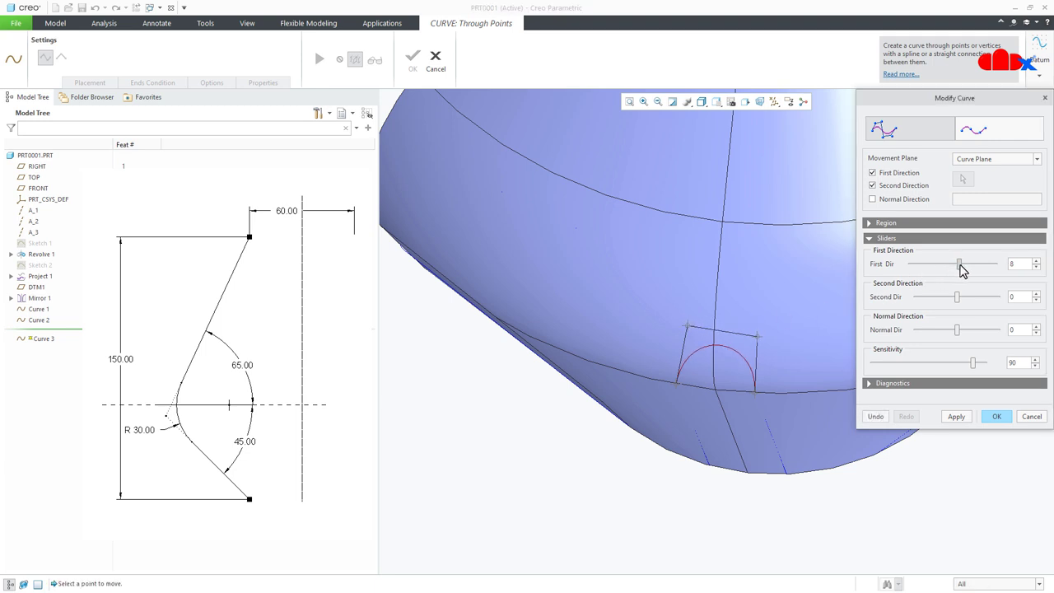
left_click(968, 418)
left_click(996, 418)
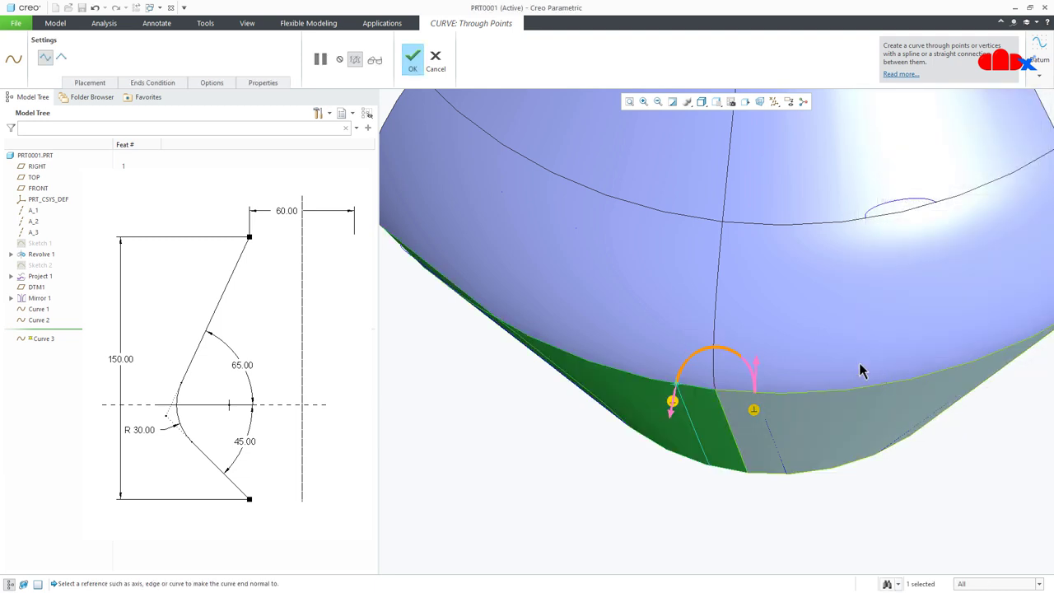
left_click(412, 68)
Start a fourth datum curve through points joining the rib lines' ends on the longer cone's narrow open edge.
middle_click_drag(725, 486, 788, 412)
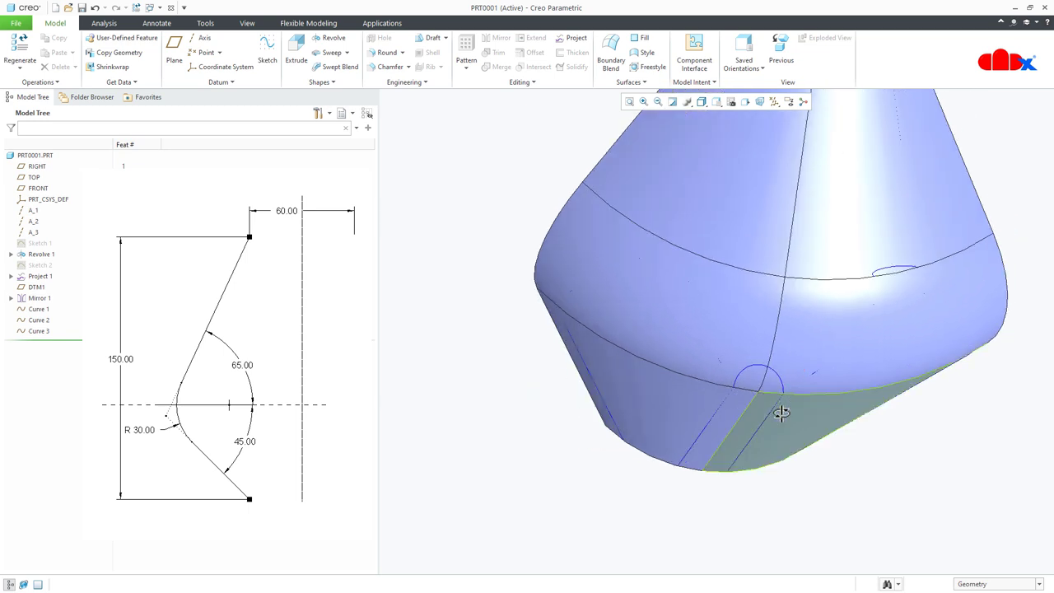
left_click(257, 85)
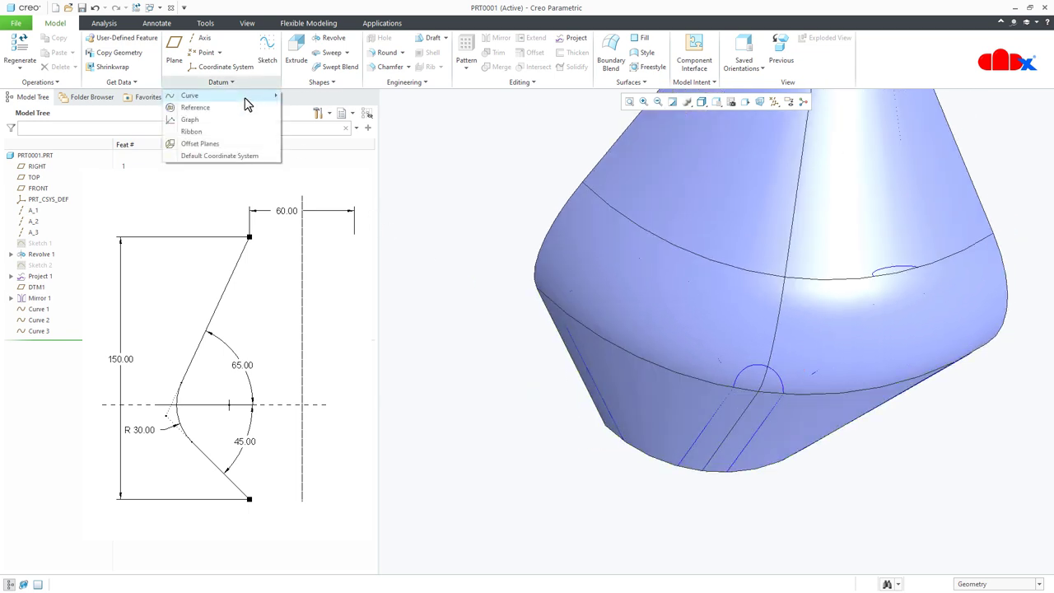
mouse_move(245, 97)
left_click(317, 98)
scroll(656, 484, "down", 2)
left_click(692, 463)
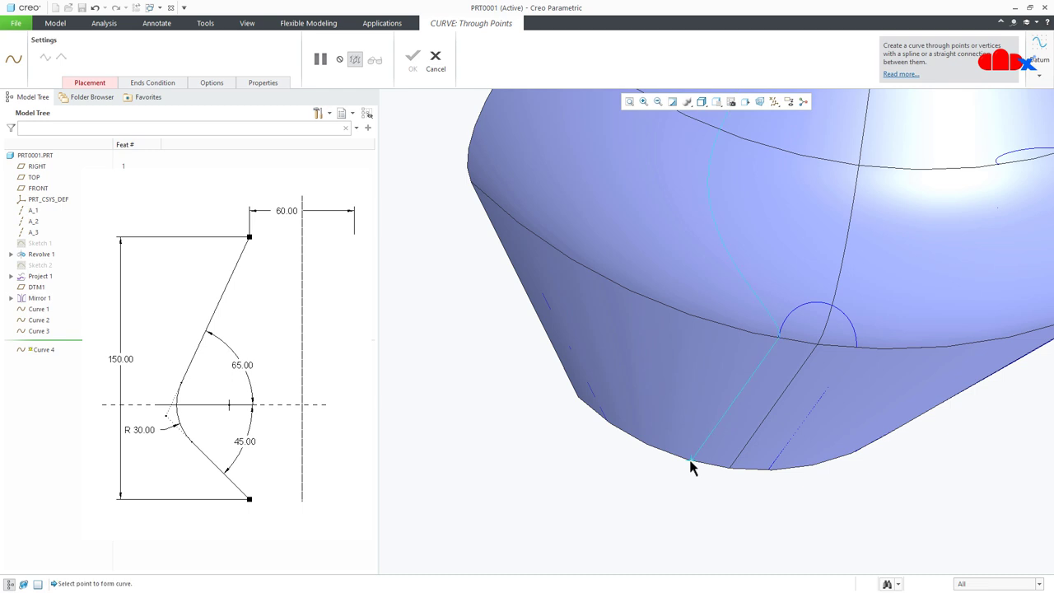
left_click(769, 473)
Set one end of the fourth curve to Normal, referenced to the adjacent cone surface.
middle_click_drag(756, 480, 767, 503)
scroll(772, 430, "up", 2)
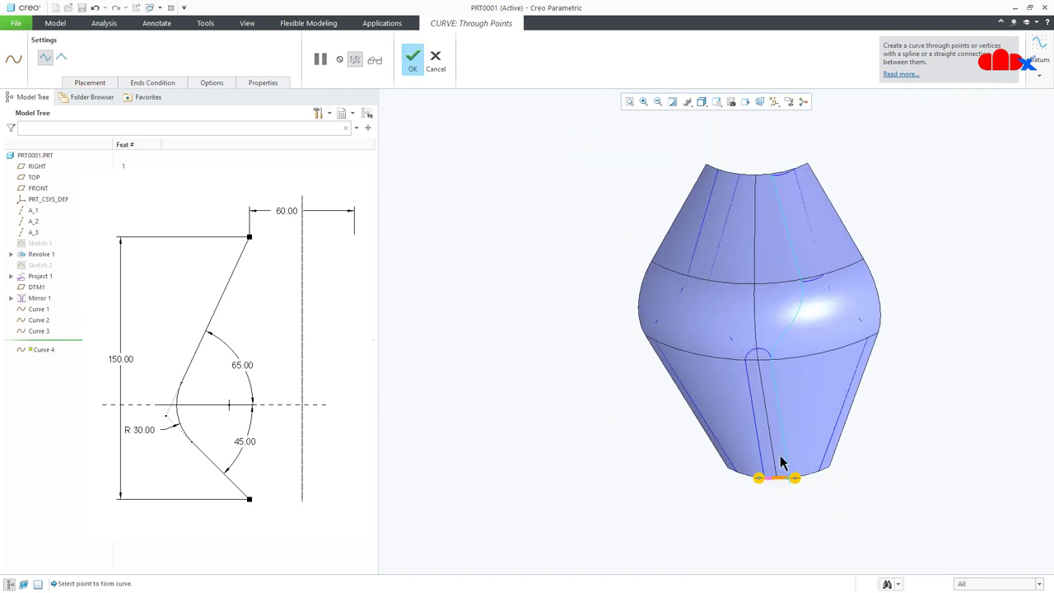
scroll(799, 499, "down", 3)
right_click(800, 451)
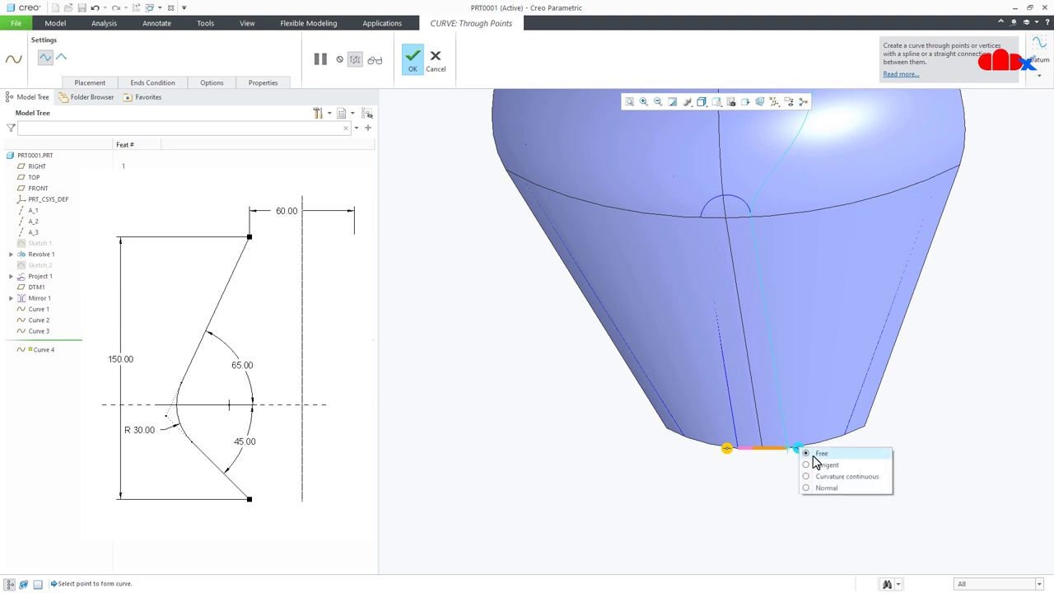
left_click(826, 486)
left_click(813, 425)
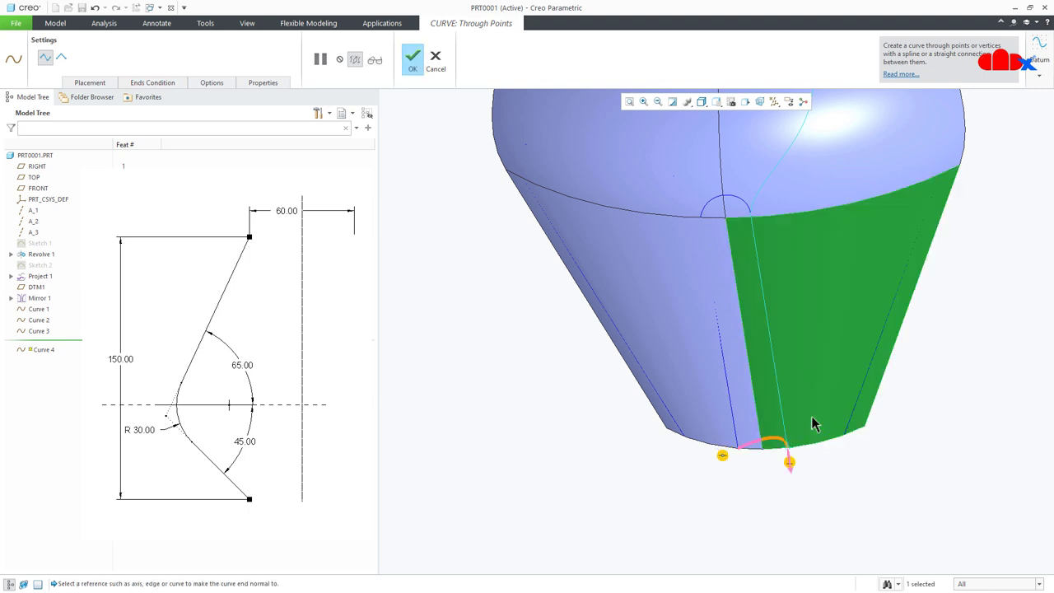
Set the fourth curve's opposite end to Normal, referenced to the cone surface on the other side of the seam.
right_click(722, 456)
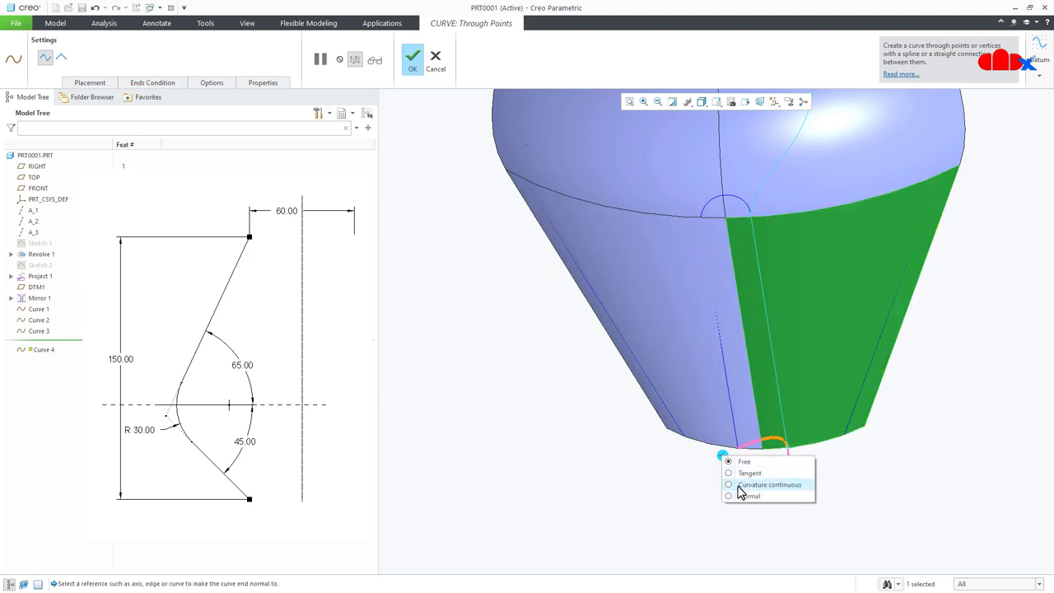
left_click(742, 495)
left_click(720, 437)
middle_click_drag(800, 485, 829, 431)
scroll(776, 461, "up", 3)
left_click(714, 458)
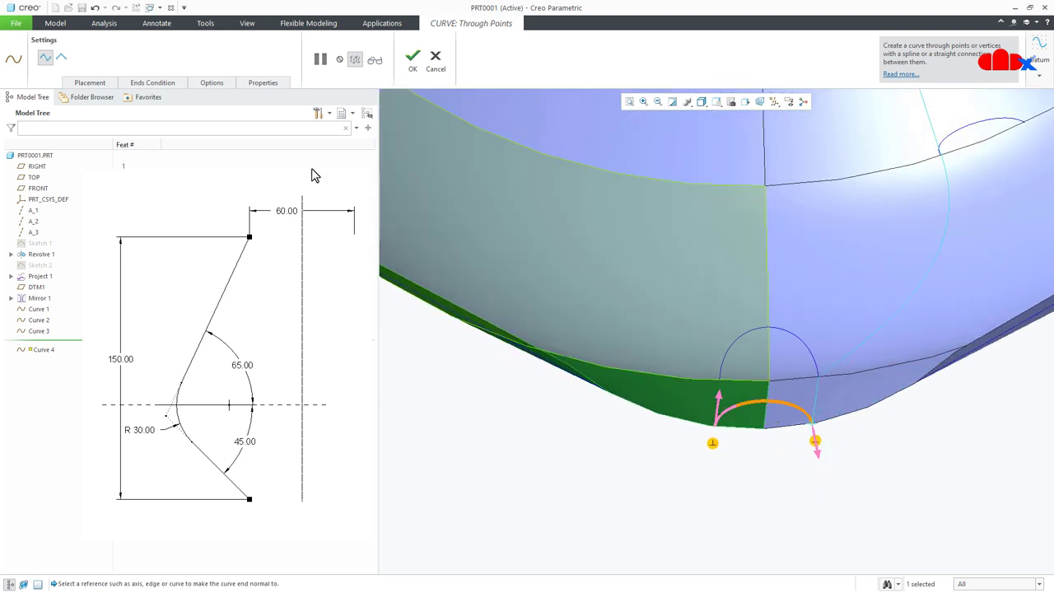
Enable Tweak curve for the fourth rib curve and move its first outer control point by 10 in the first direction.
left_click(221, 85)
left_click(475, 133)
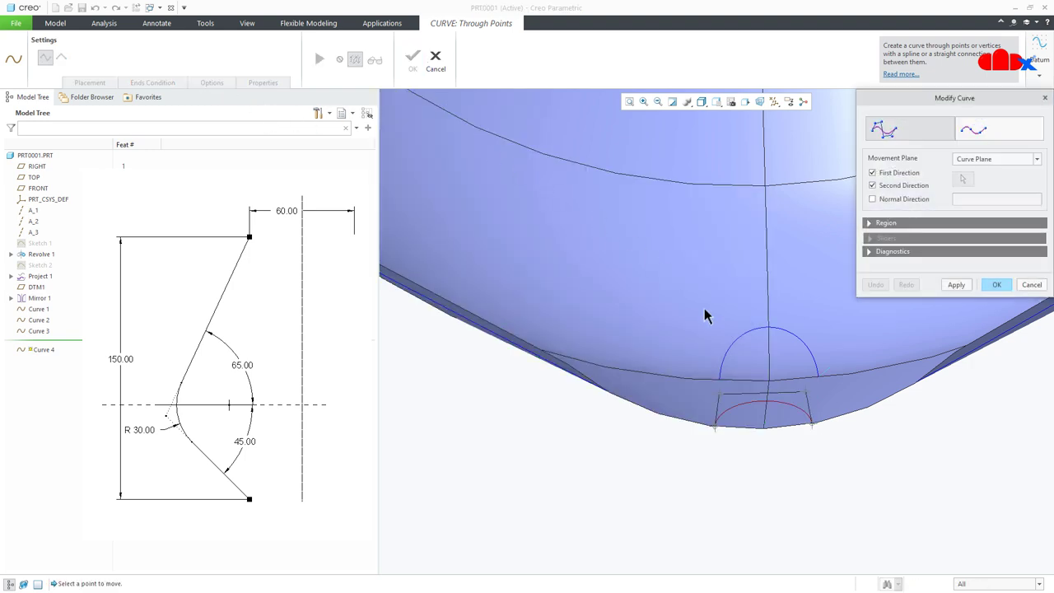
left_click(719, 401)
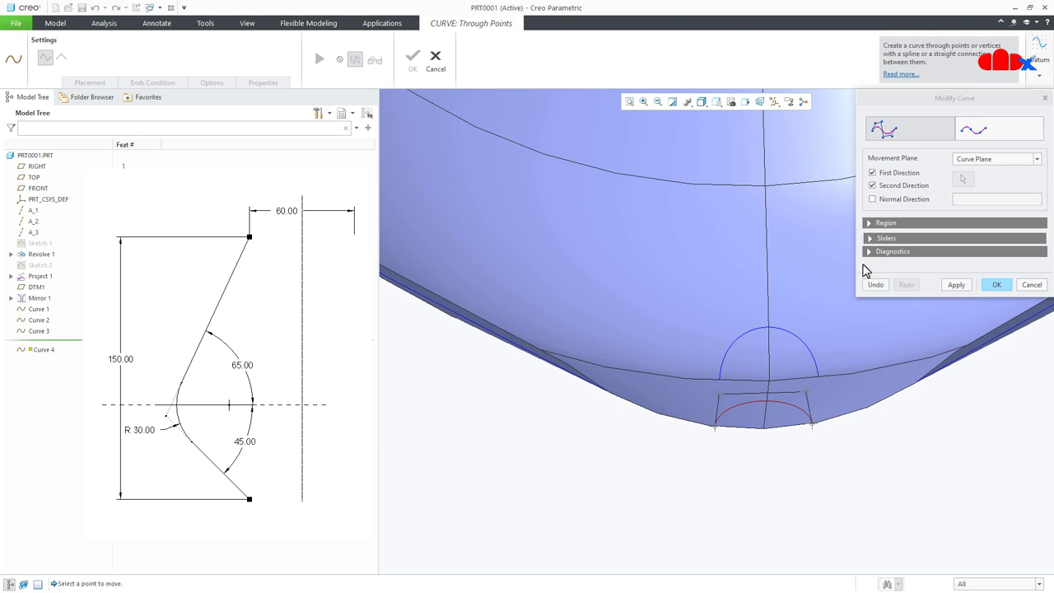
left_click(872, 239)
left_click_drag(954, 271, 962, 270)
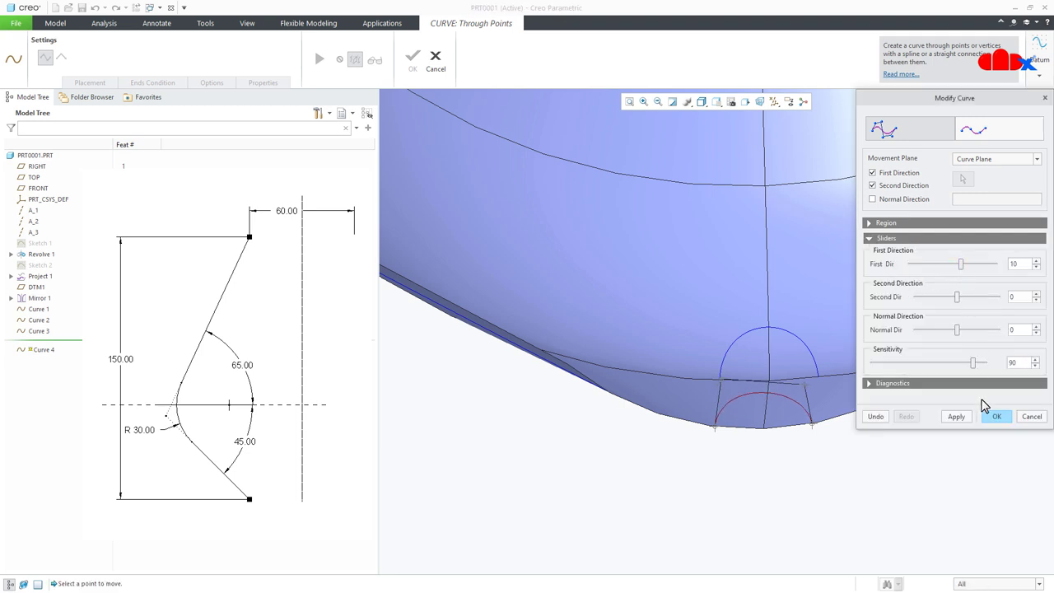
left_click(964, 420)
Move the fourth curve's other outer control point by -10 in the first direction and finish the curve.
left_click(805, 384)
left_click_drag(954, 272, 945, 272)
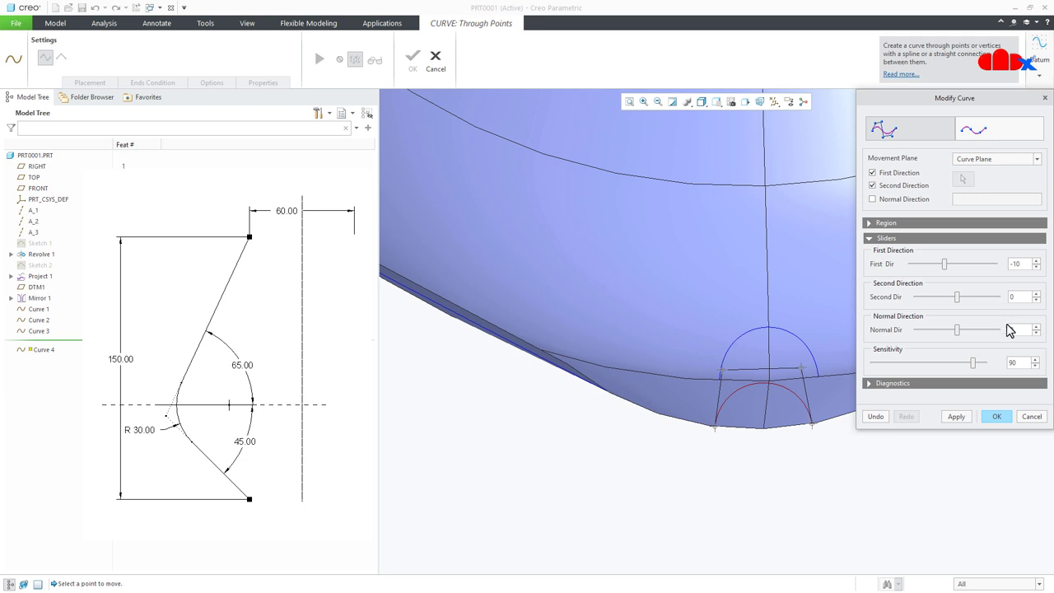
left_click(997, 417)
middle_click_drag(997, 426, 863, 462)
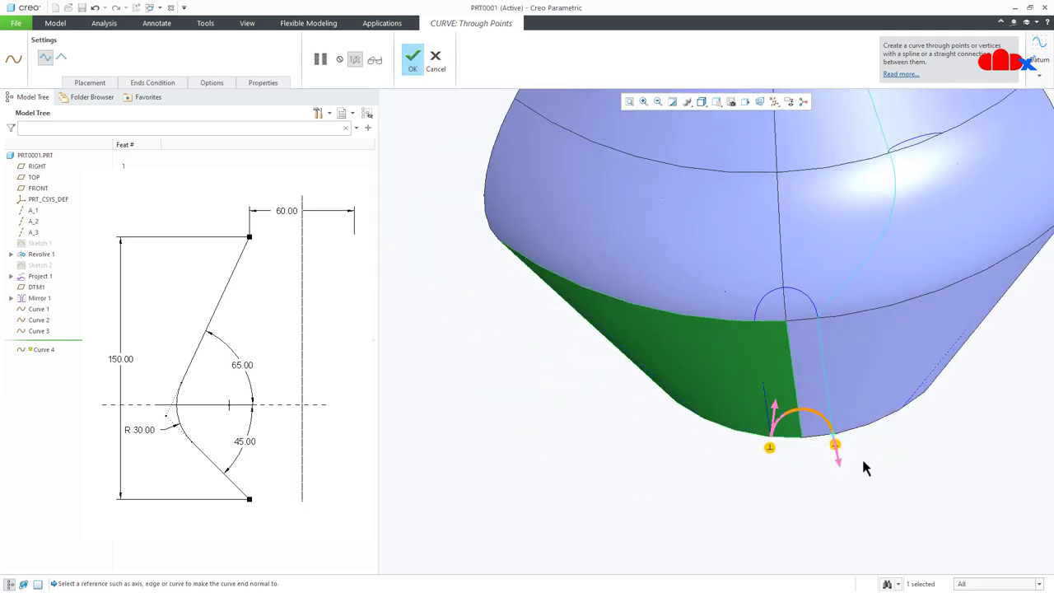
middle_click(863, 466)
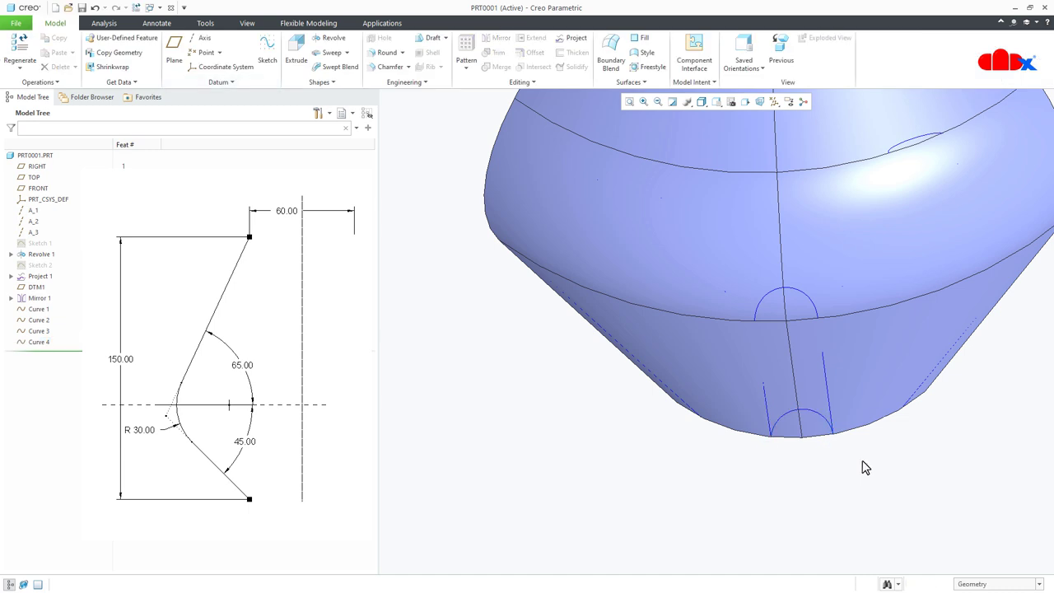
Hide the mirrored and original revolved surfaces, leaving only the projected and arched curves displayed.
key("ctrl+d")
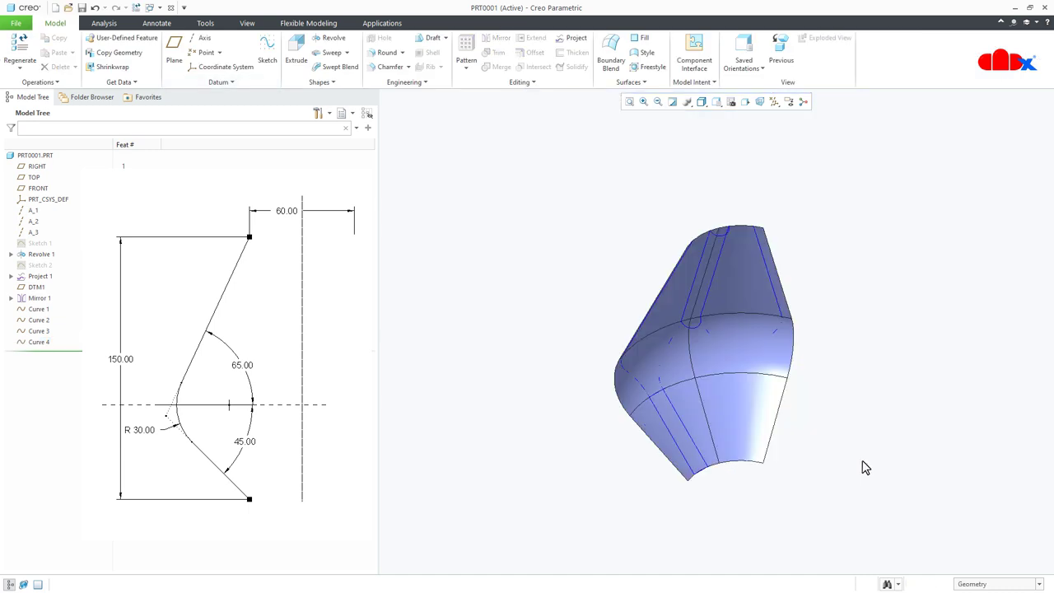
left_click(746, 424)
left_click(795, 394)
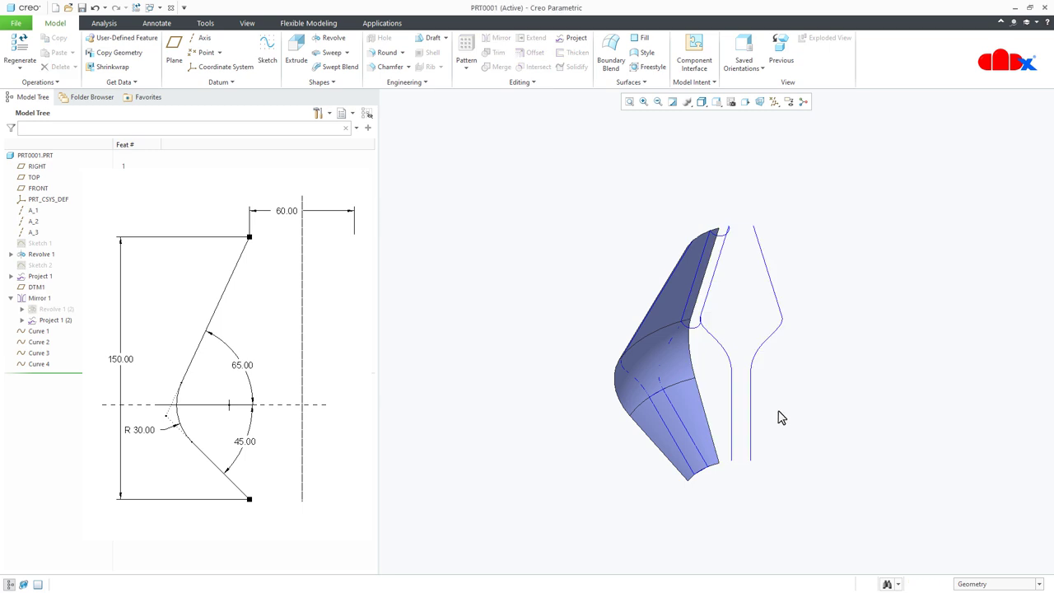
left_click(703, 441)
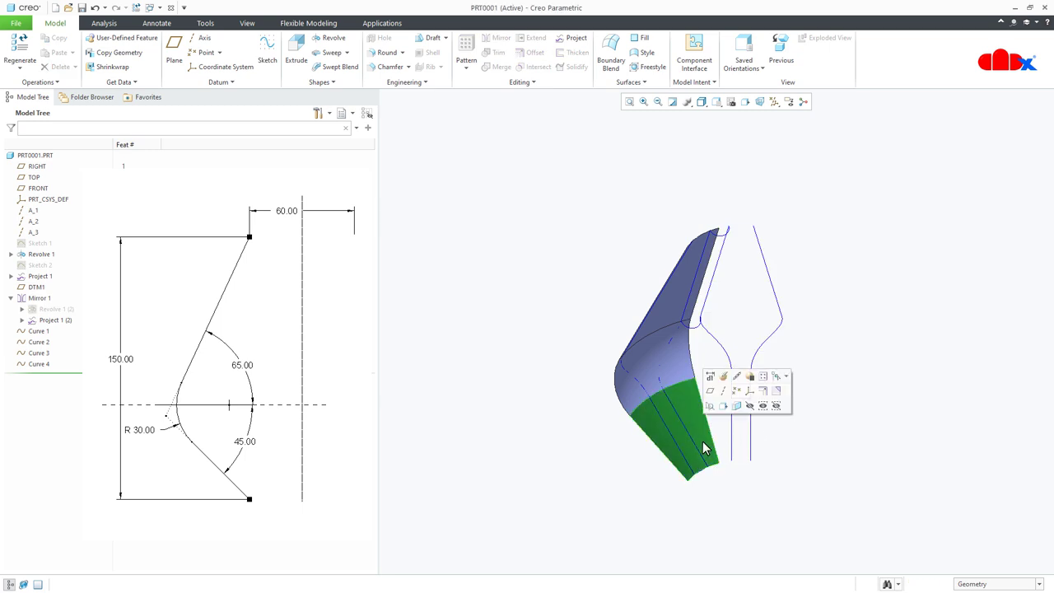
left_click(749, 405)
mouse_move(693, 368)
middle_mouse_down()
mouse_move(722, 371)
mouse_move(736, 388)
mouse_move(745, 369)
mouse_move(845, 354)
mouse_move(882, 377)
mouse_move(866, 417)
mouse_move(860, 369)
mouse_move(800, 370)
mouse_move(774, 440)
mouse_move(807, 368)
middle_mouse_up()
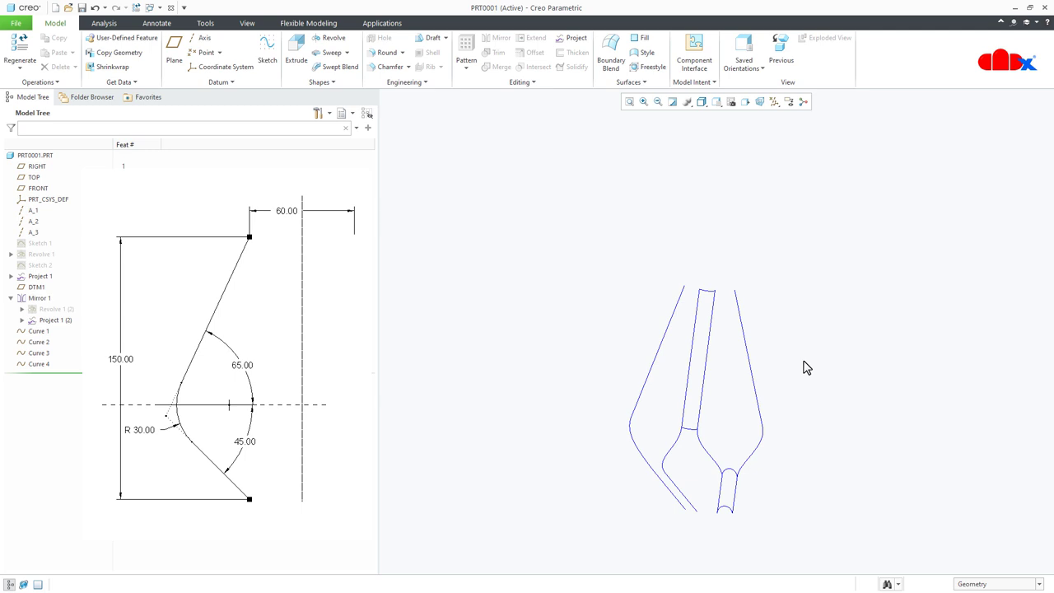
Create a boundary blend between the two diverging straight curve segments on the longer cone to form the flat panel.
left_click(611, 66)
scroll(806, 373, "down", 2)
mouse_move(806, 374)
middle_mouse_down()
mouse_move(758, 367)
mouse_move(809, 306)
middle_mouse_up()
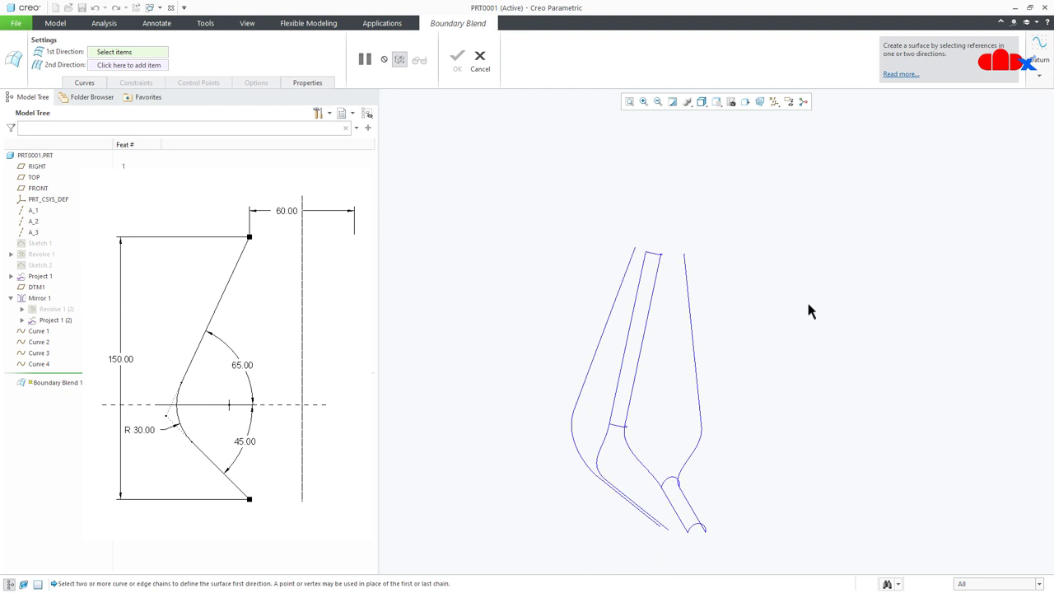
left_click(640, 370)
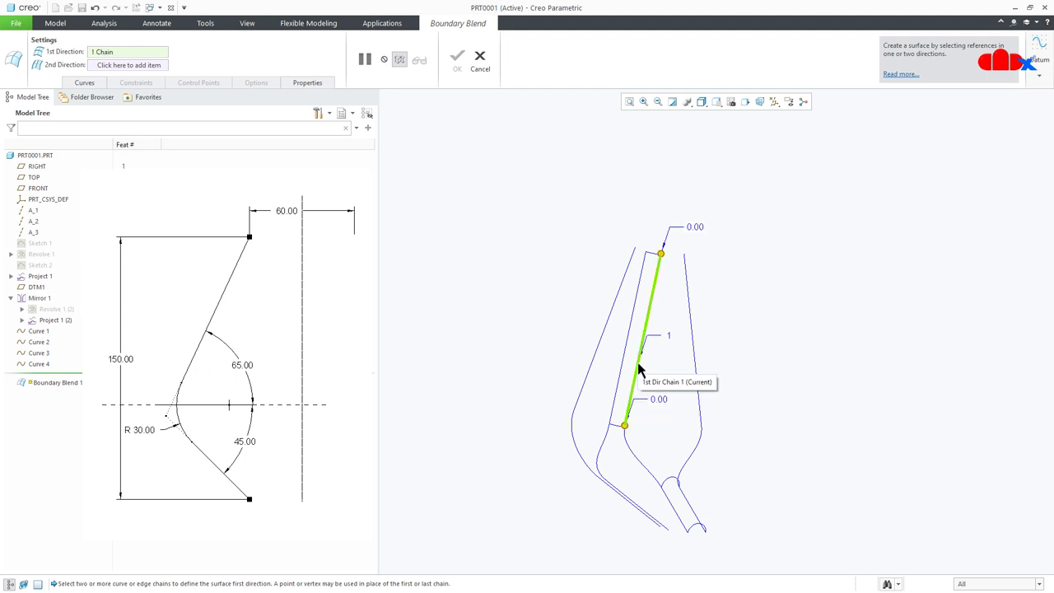
left_click(697, 369, "ctrl")
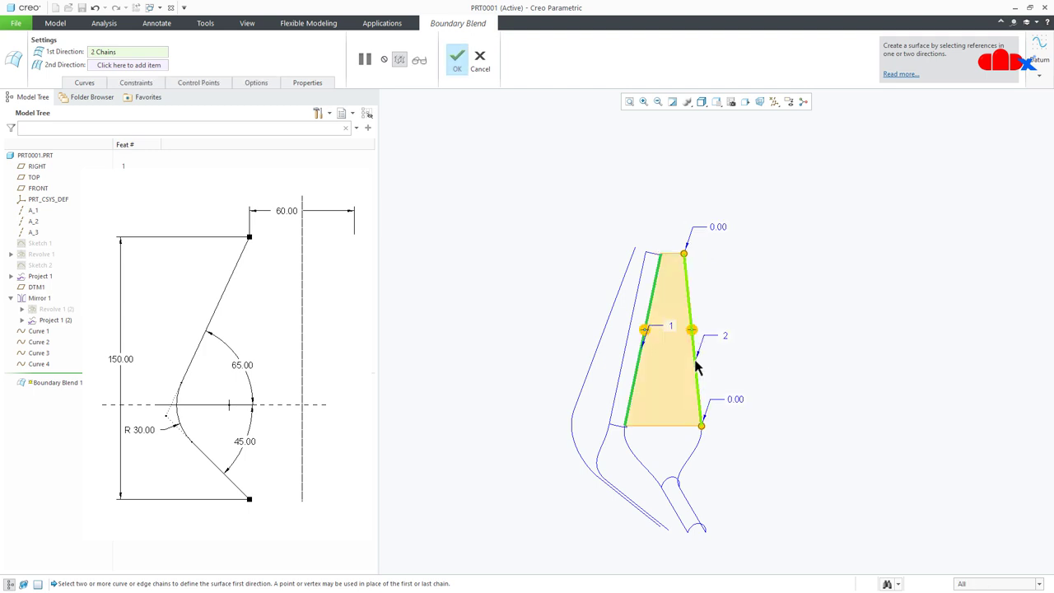
middle_click(793, 375)
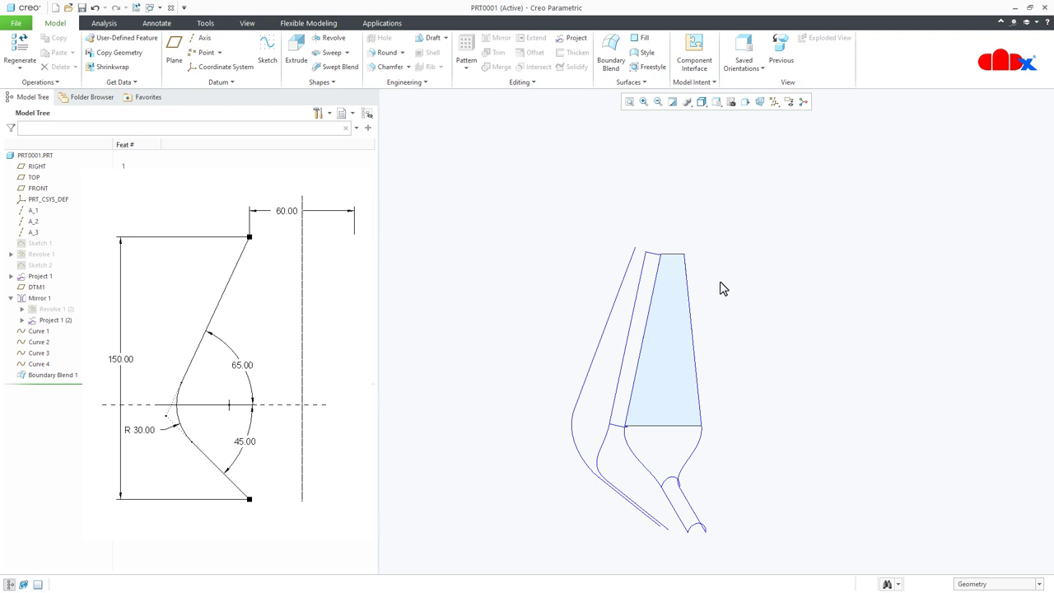
Create a boundary blend for the shorter cone's rib, using its two arches in the first direction and straight side lines in the second.
left_click(610, 52)
middle_click_drag(651, 338, 794, 386)
scroll(715, 420, "up", 6)
left_click(743, 399)
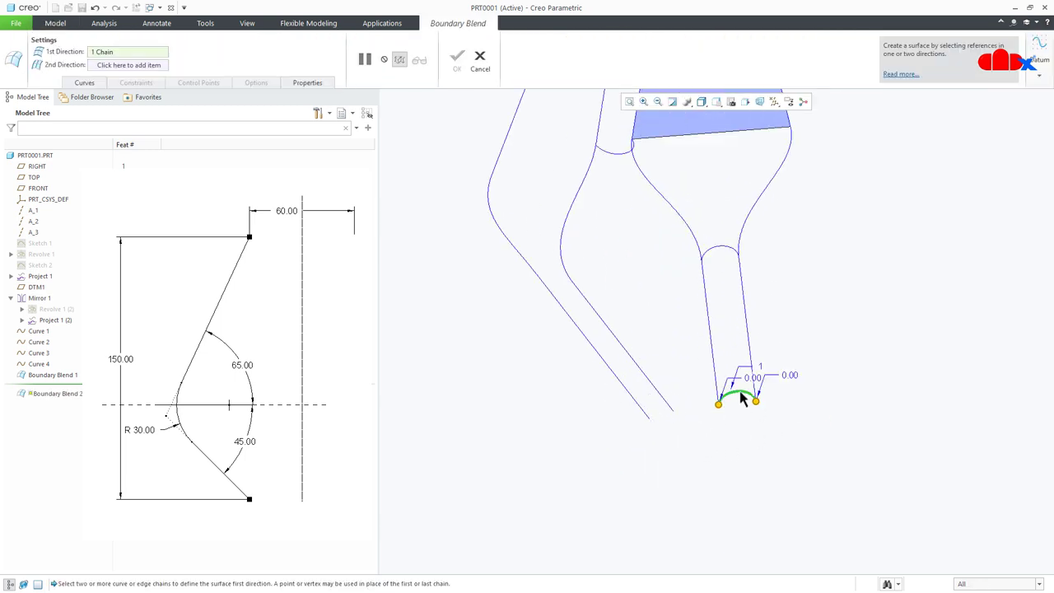
left_click(718, 251)
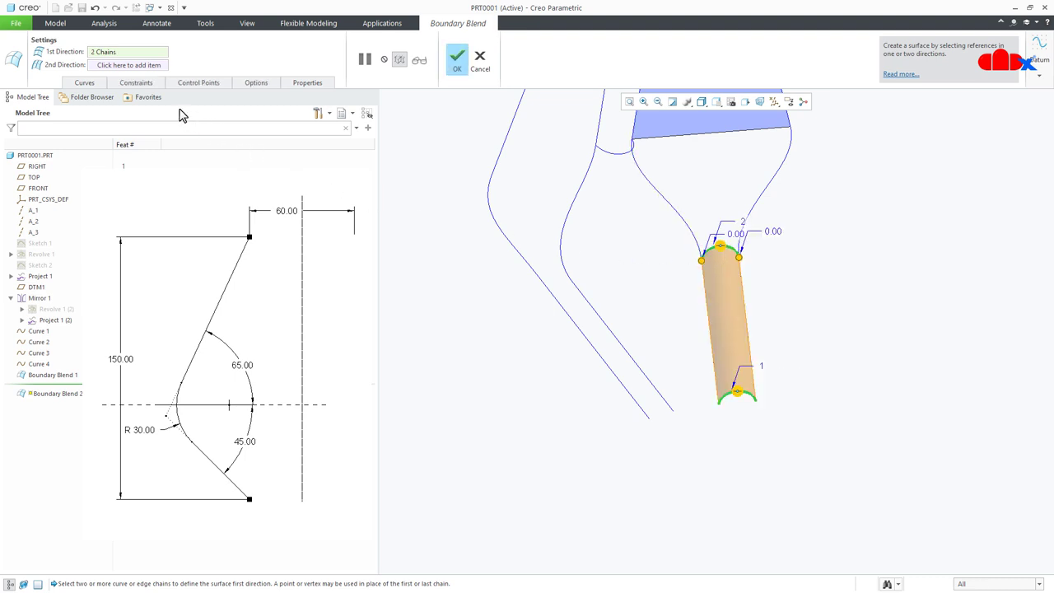
left_click(142, 66)
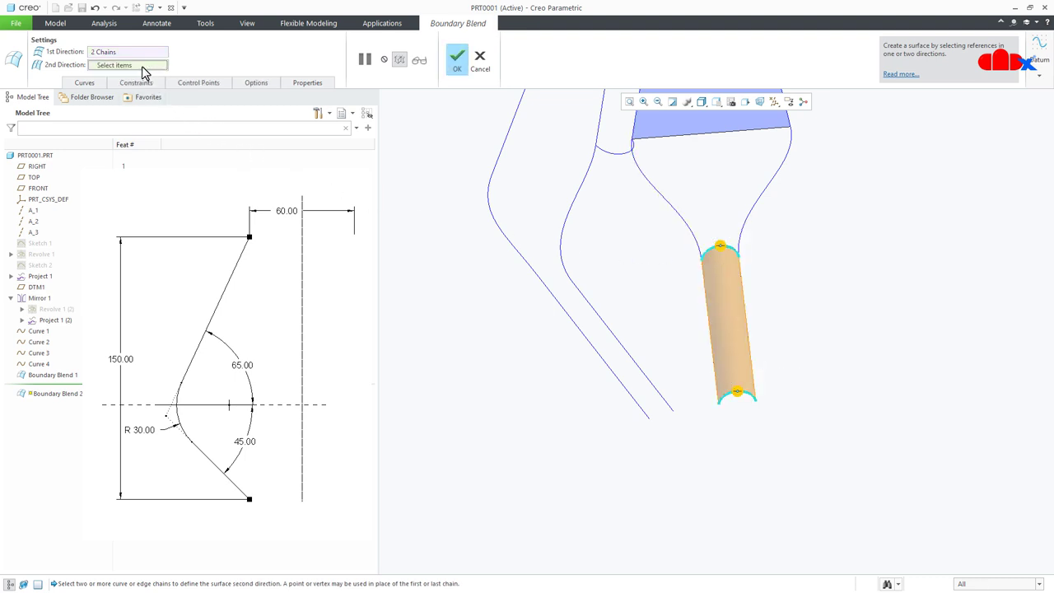
left_click(712, 338)
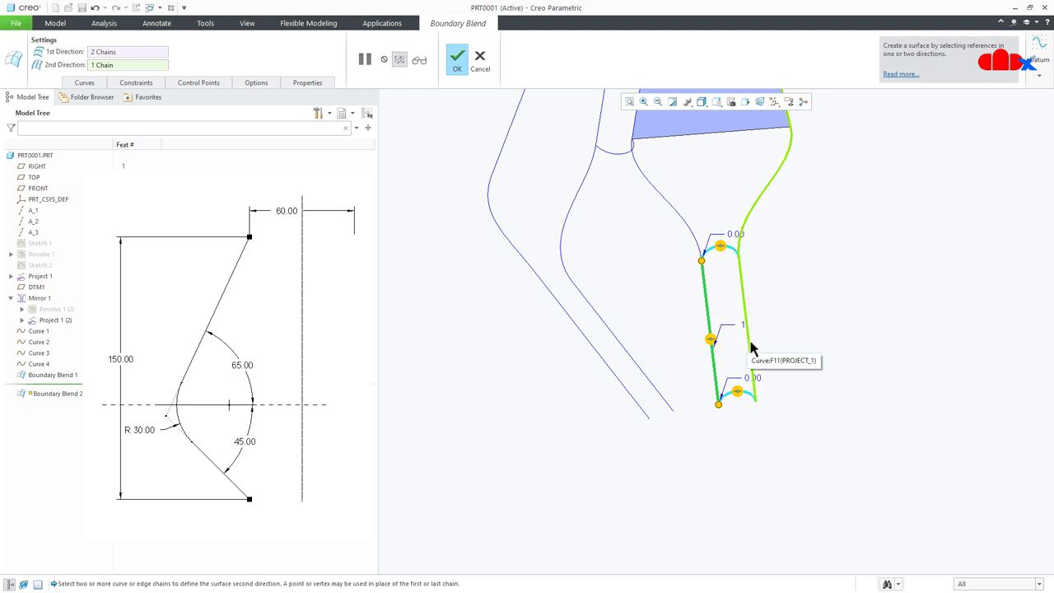
left_click(751, 350, "ctrl")
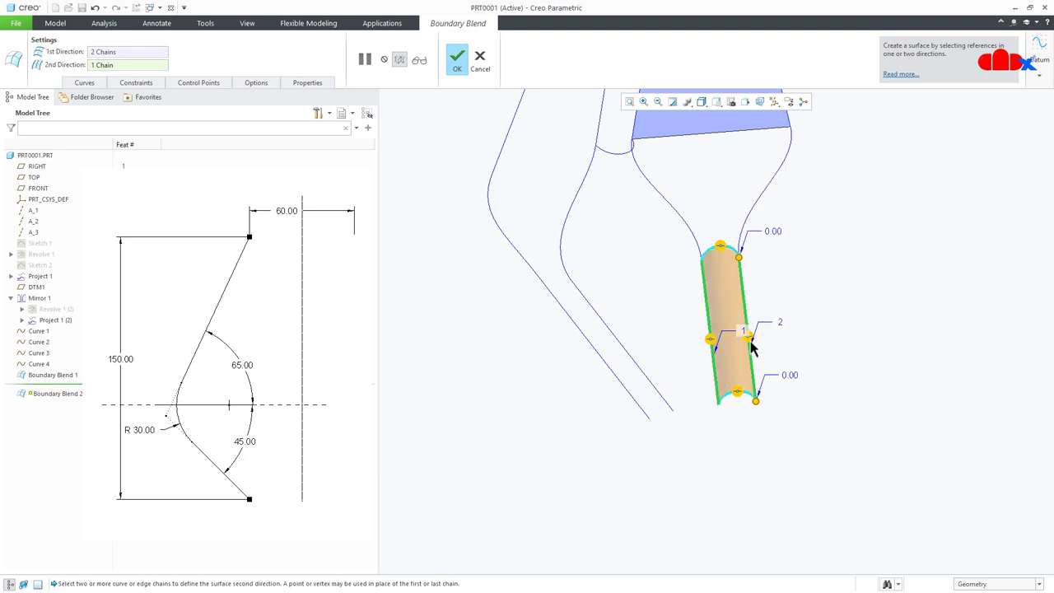
mouse_move(797, 361)
middle_mouse_down()
mouse_move(783, 356)
mouse_move(753, 381)
mouse_move(809, 384)
mouse_move(793, 431)
mouse_move(775, 386)
mouse_move(934, 283)
middle_mouse_up()
middle_click(811, 387)
left_click(820, 396)
scroll(902, 337, "down", 4)
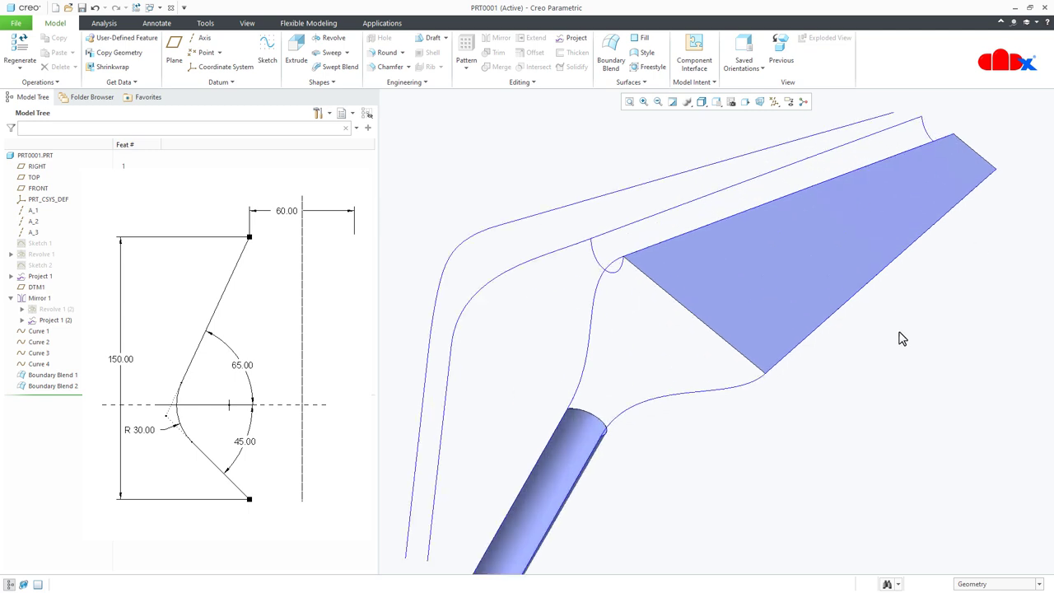
Hide Curve 1 and Curve 2, leaving the rib surface's own edges available for selection.
scroll(882, 351, "up", 1)
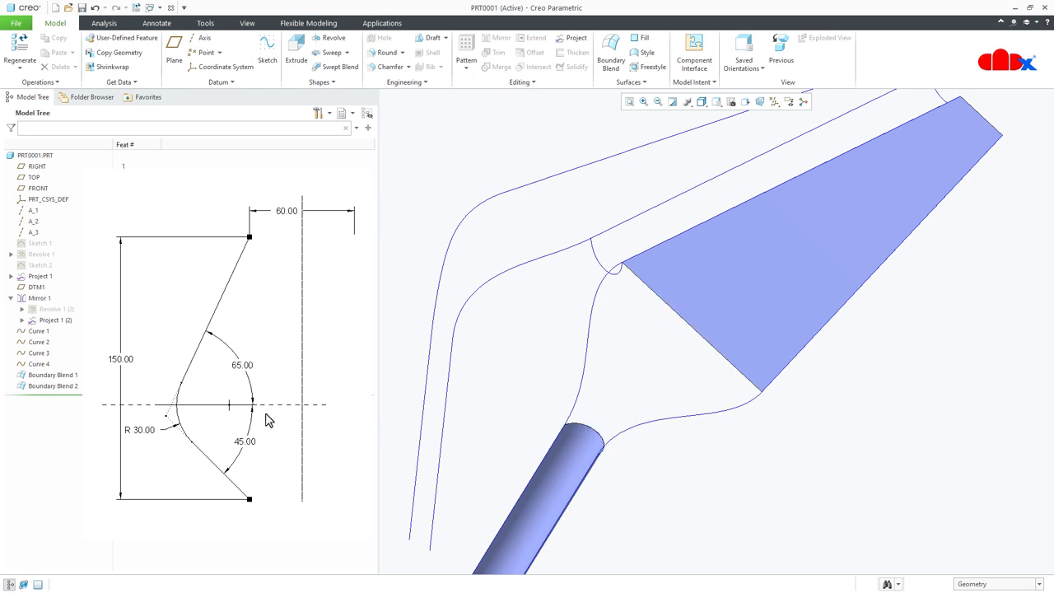
left_click(38, 333)
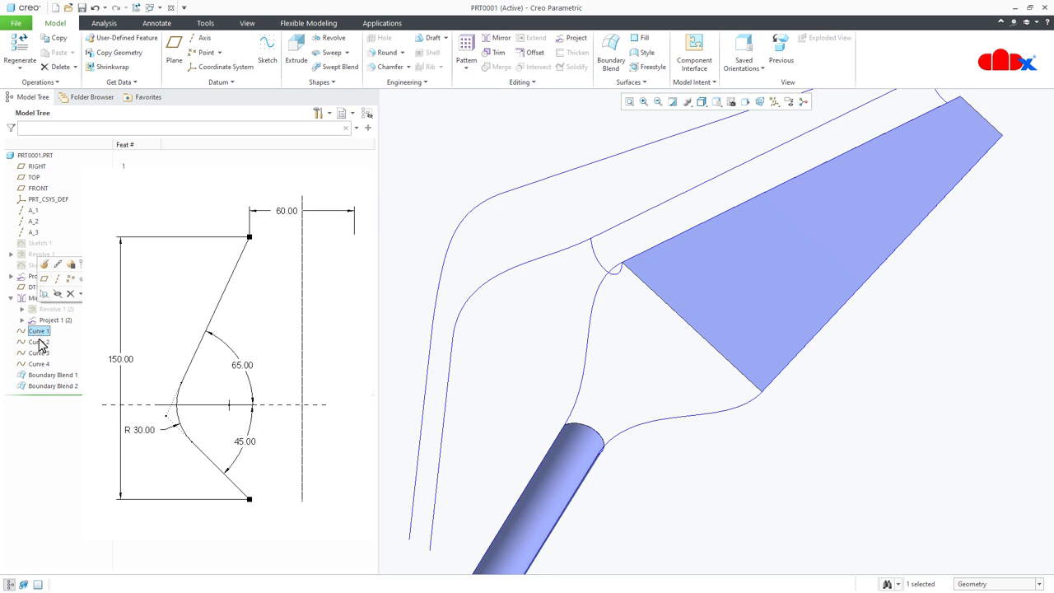
left_click(39, 342, "ctrl")
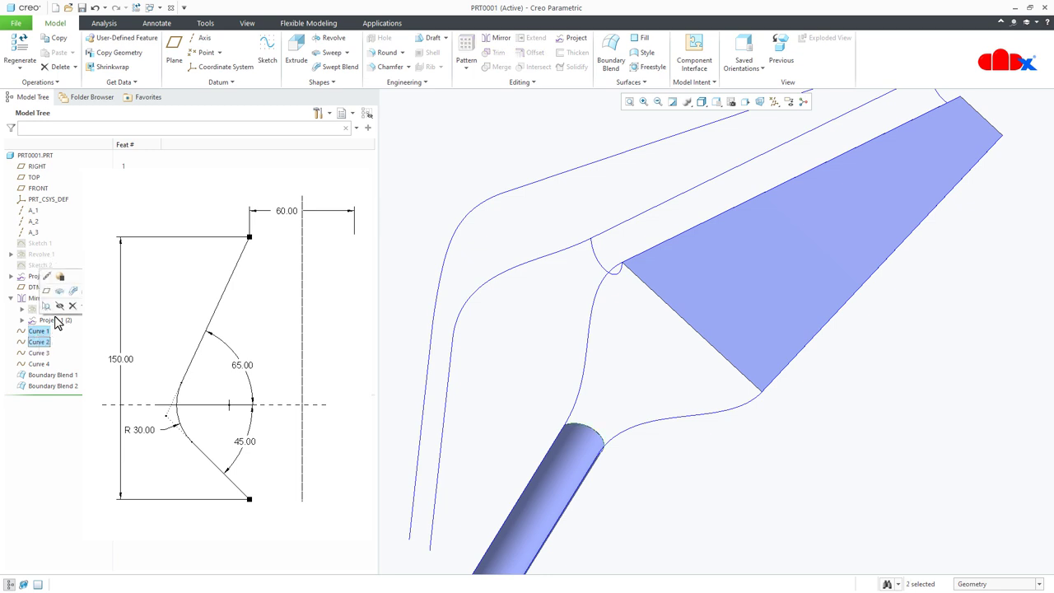
left_click(59, 308)
scroll(626, 306, "down", 2)
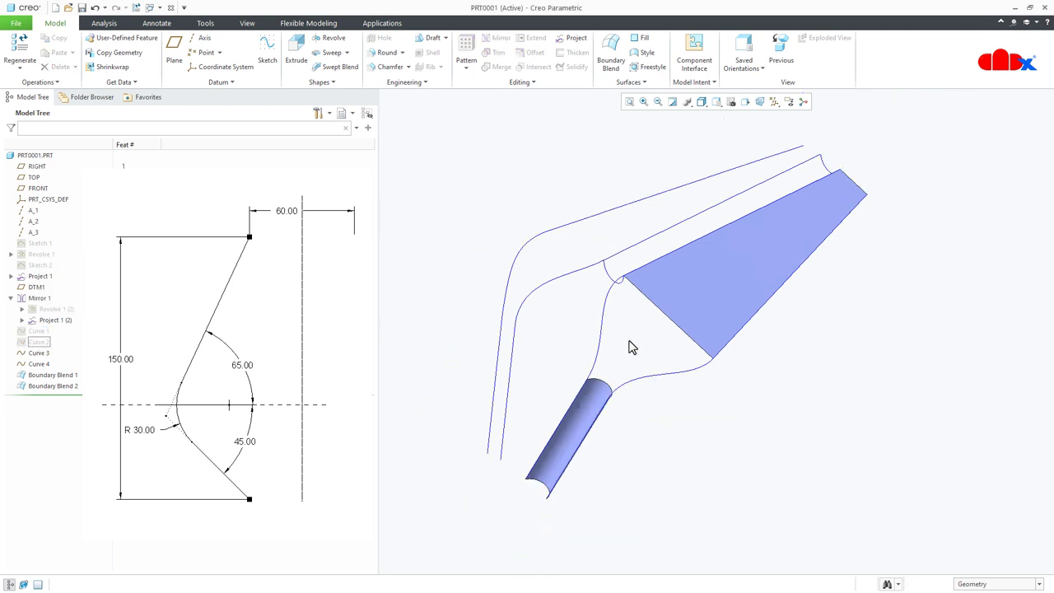
scroll(631, 347, "up", 1)
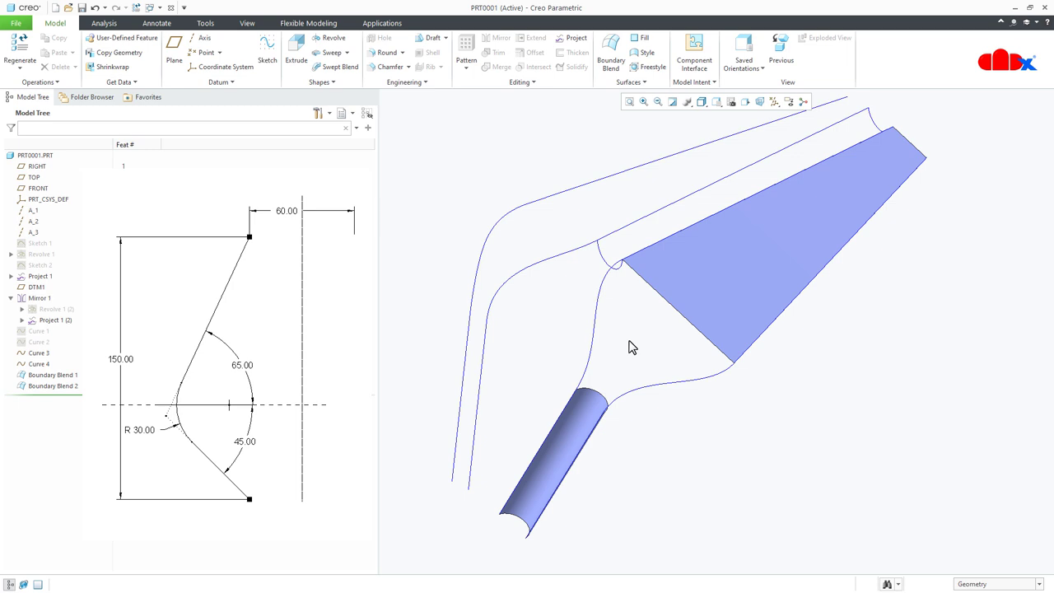
Define a boundary blend from the flat panel's lower edge to the rib's arched end, using the two S-shaped curves as the second direction.
left_click(611, 51)
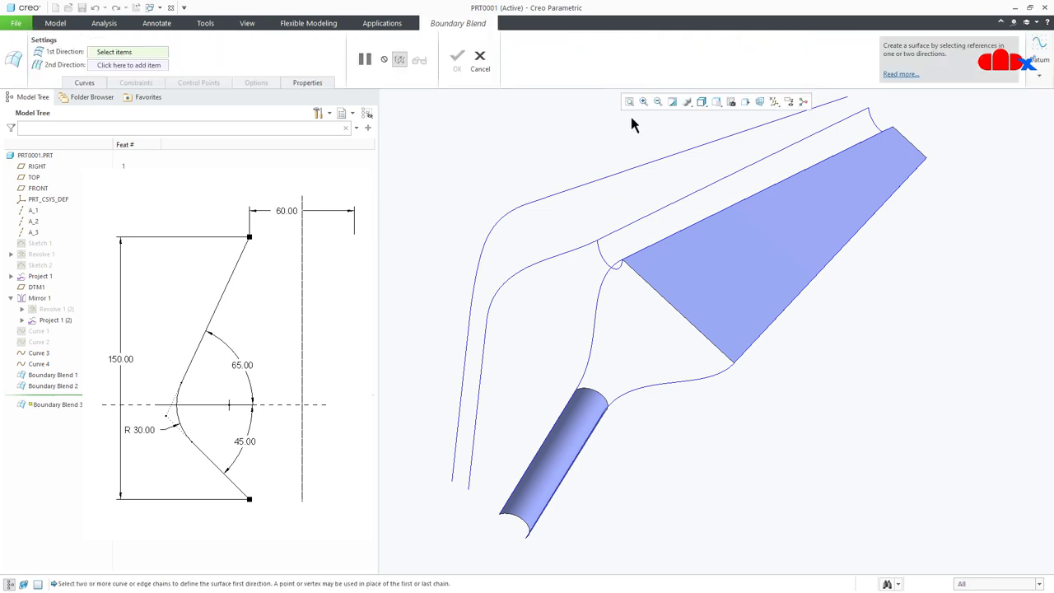
left_click(665, 301)
scroll(619, 395, "up", 3)
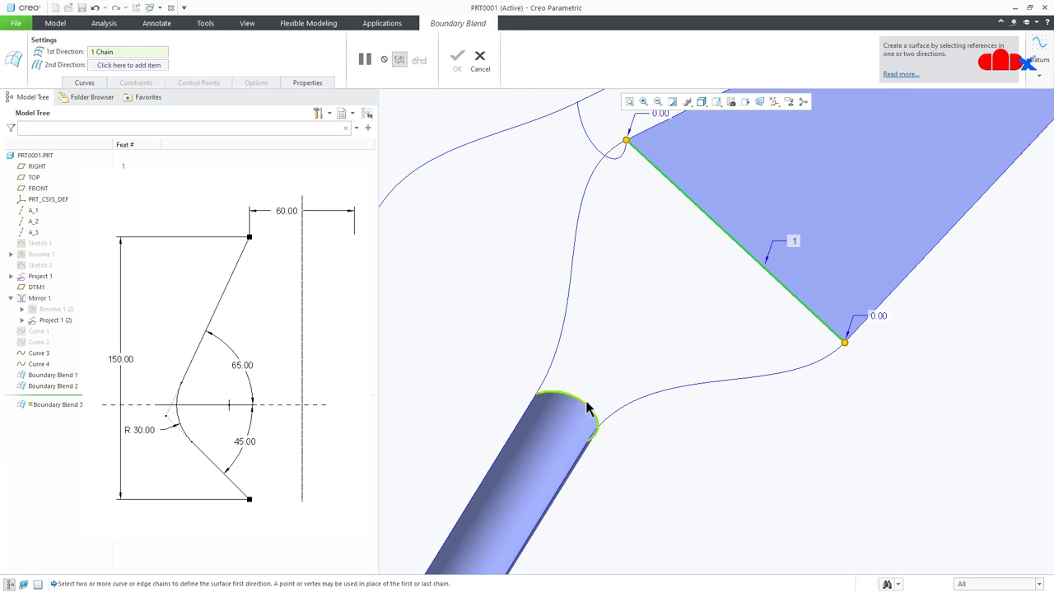
left_click(588, 407, "ctrl")
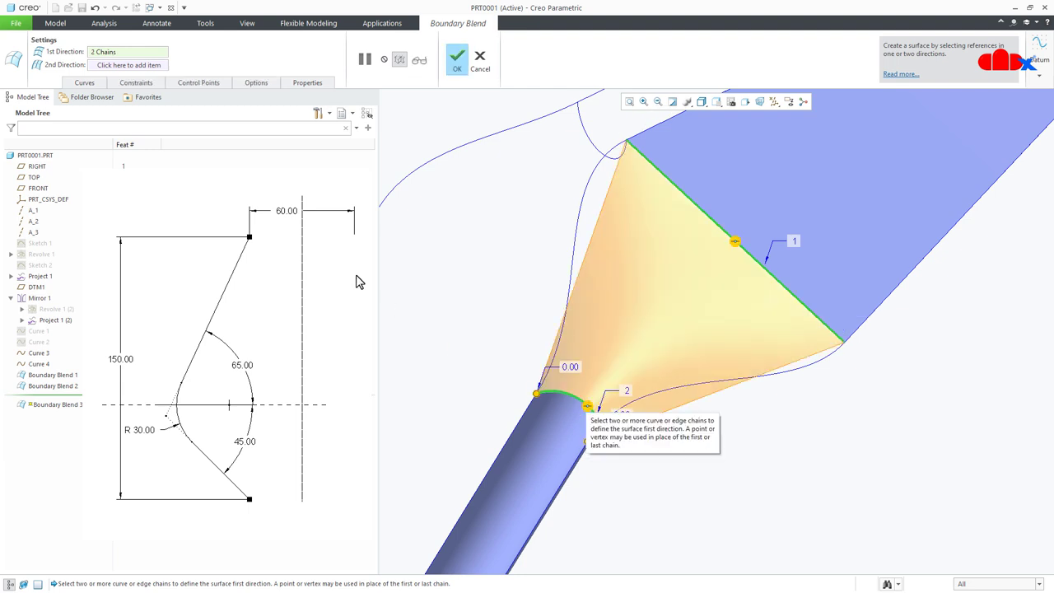
left_click(132, 66)
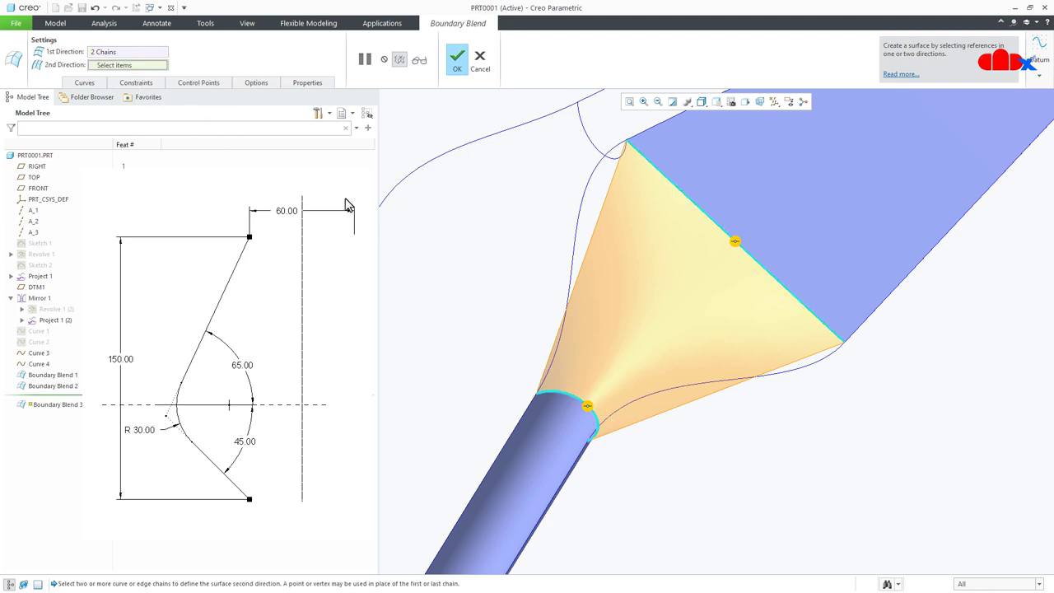
left_click(576, 255)
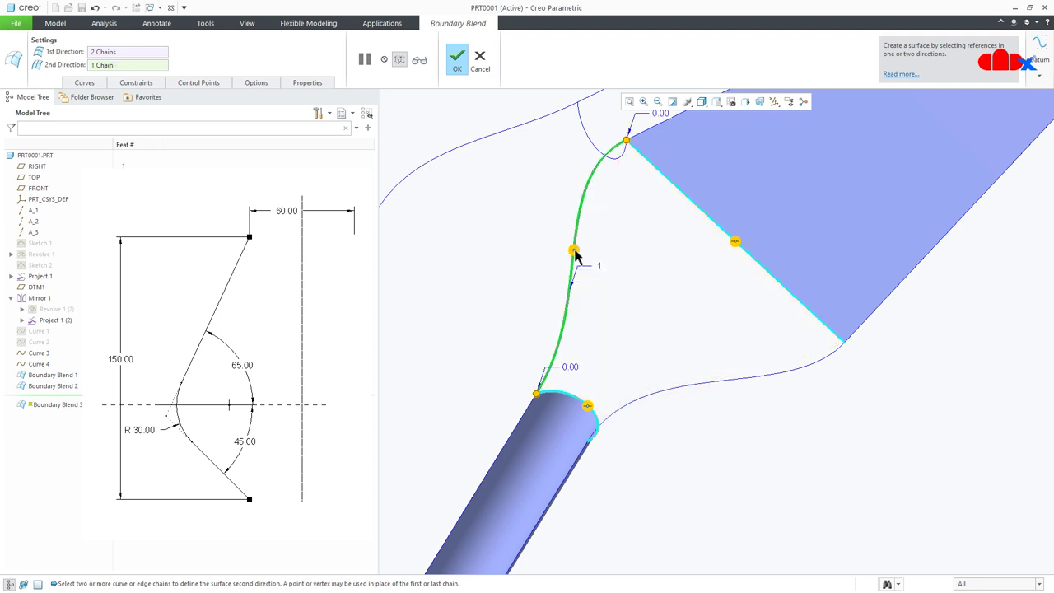
left_click(698, 387)
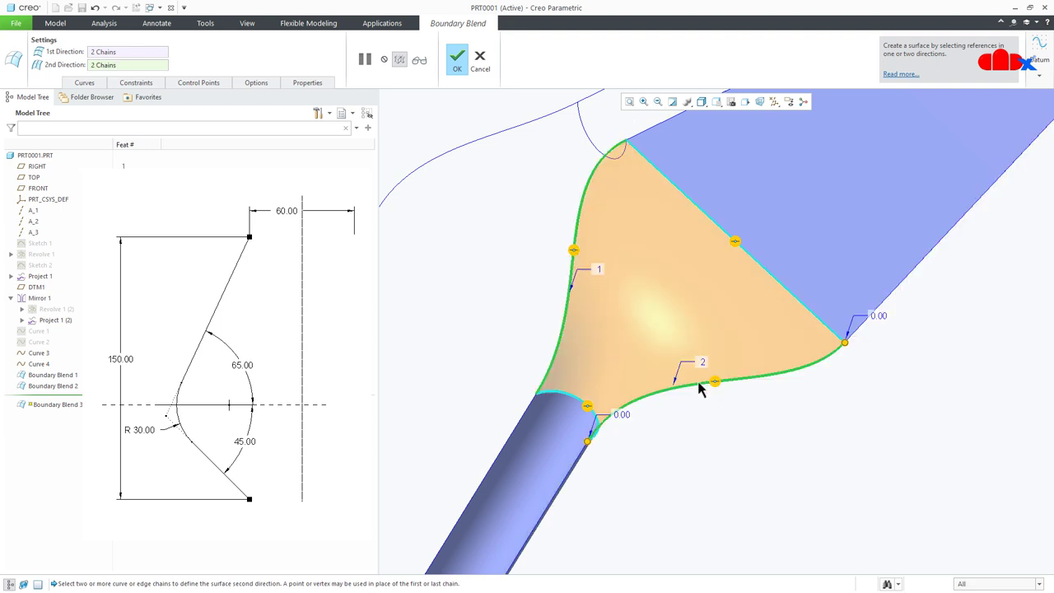
scroll(672, 420, "up", 2)
middle_click_drag(651, 440, 645, 470)
scroll(648, 476, "down", 1)
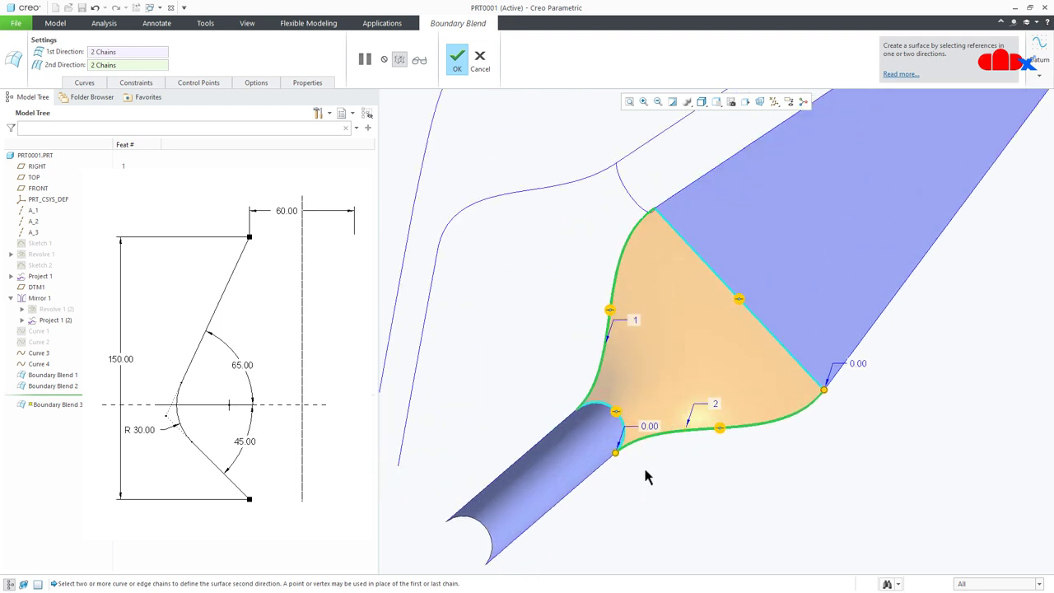
Make the transition blend tangent to both the flat panel and the rib, preview it and accept the surface.
right_click(739, 305)
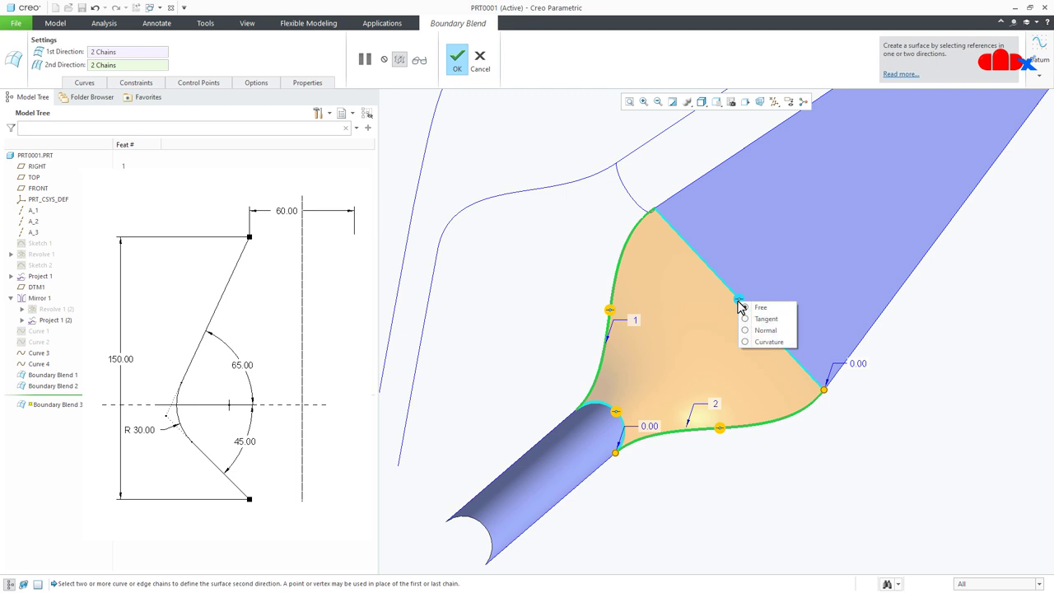
left_click(745, 319)
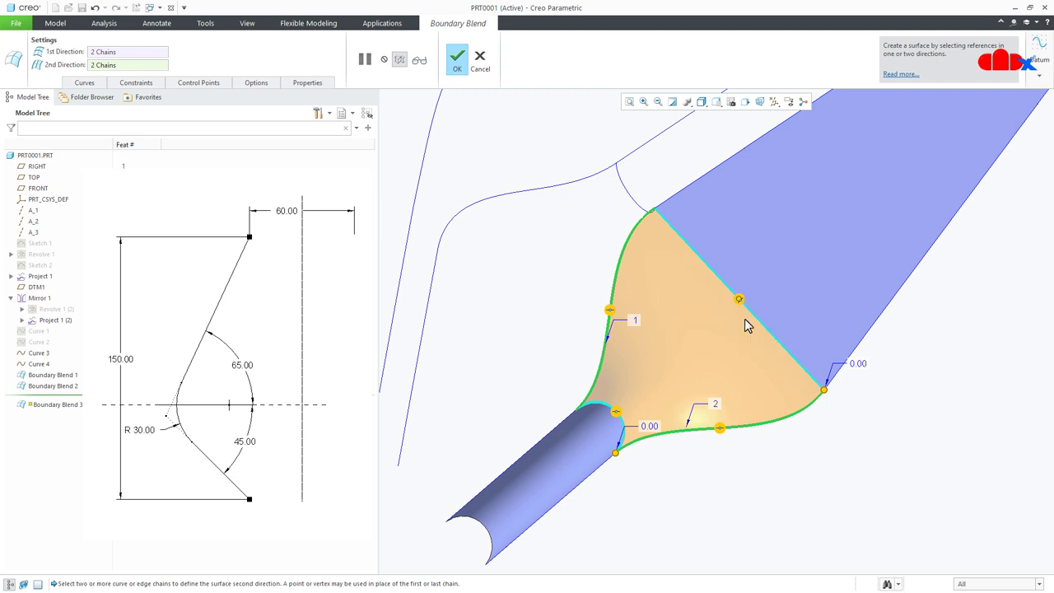
right_click(618, 413)
left_click(626, 430)
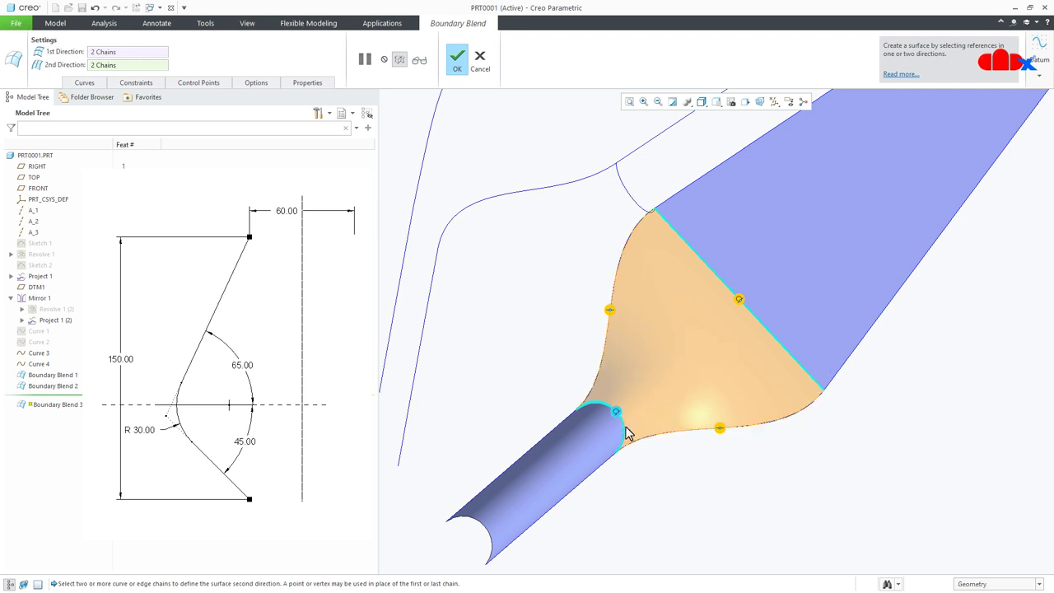
middle_click_drag(650, 485, 633, 448)
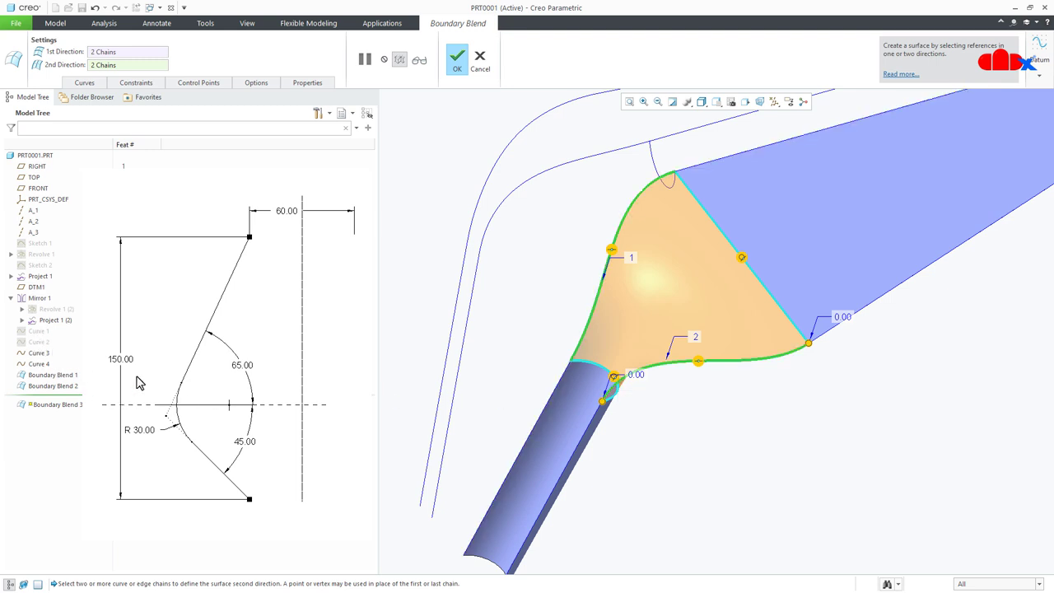
middle_click_drag(668, 402, 661, 369)
left_click(421, 63)
scroll(664, 381, "down", 2)
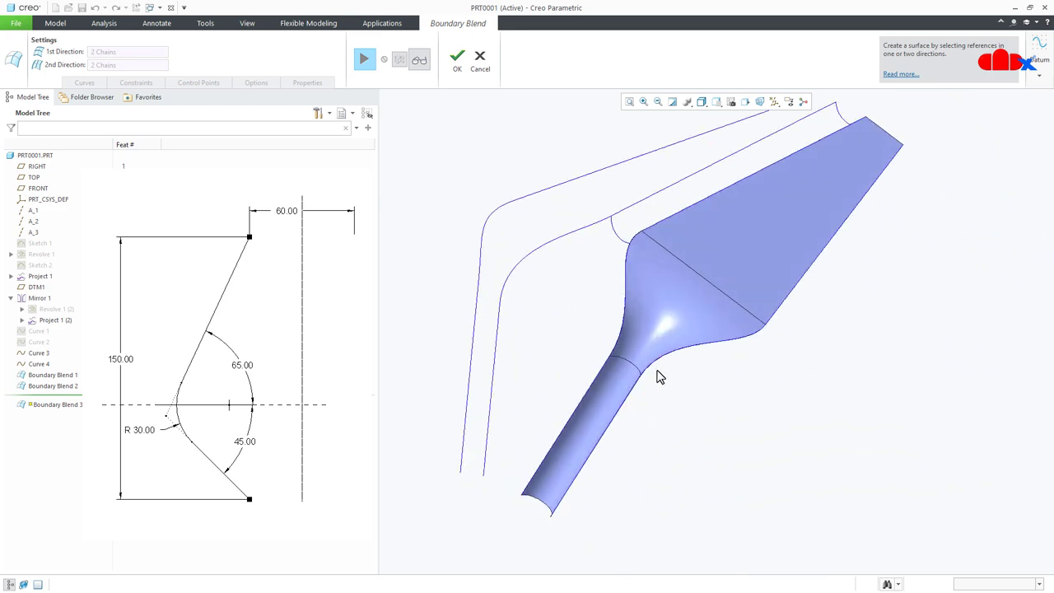
left_click(457, 58)
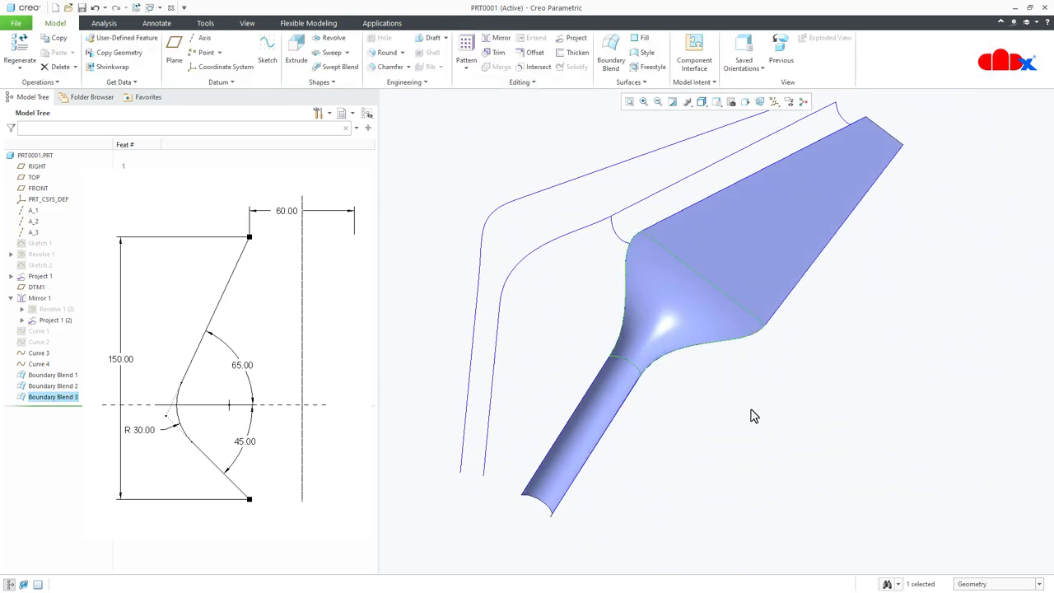
Create a boundary blend between the shorter cone's straight projected curve and the adjacent rib's side edge to form the lower flat panel.
scroll(763, 428, "down", 2)
middle_click_drag(762, 435, 778, 462)
left_click(609, 53)
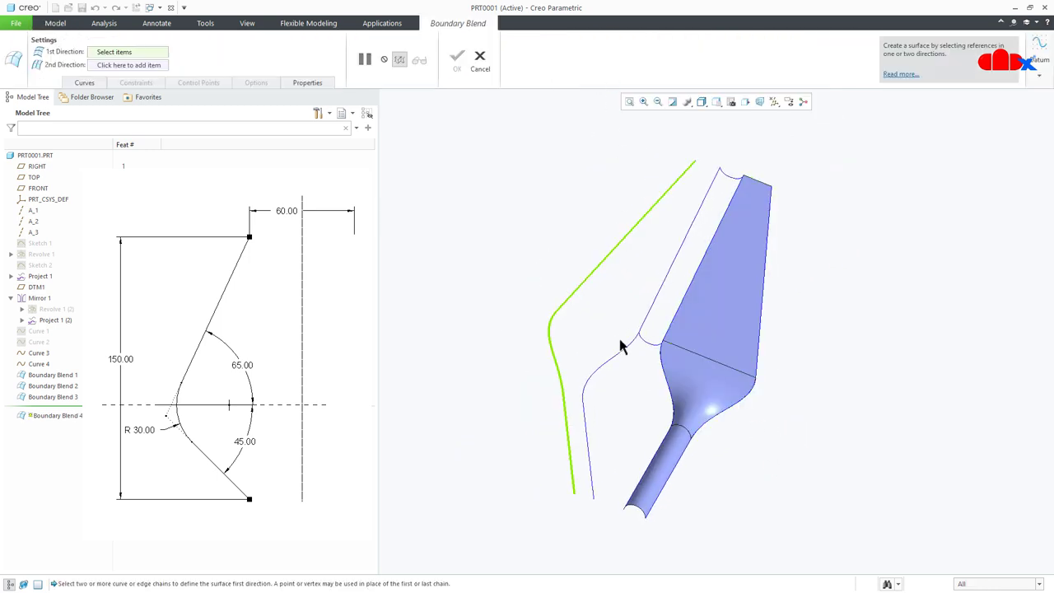
left_click(593, 464)
scroll(665, 471, "down", 2)
middle_click_drag(665, 471, 660, 419)
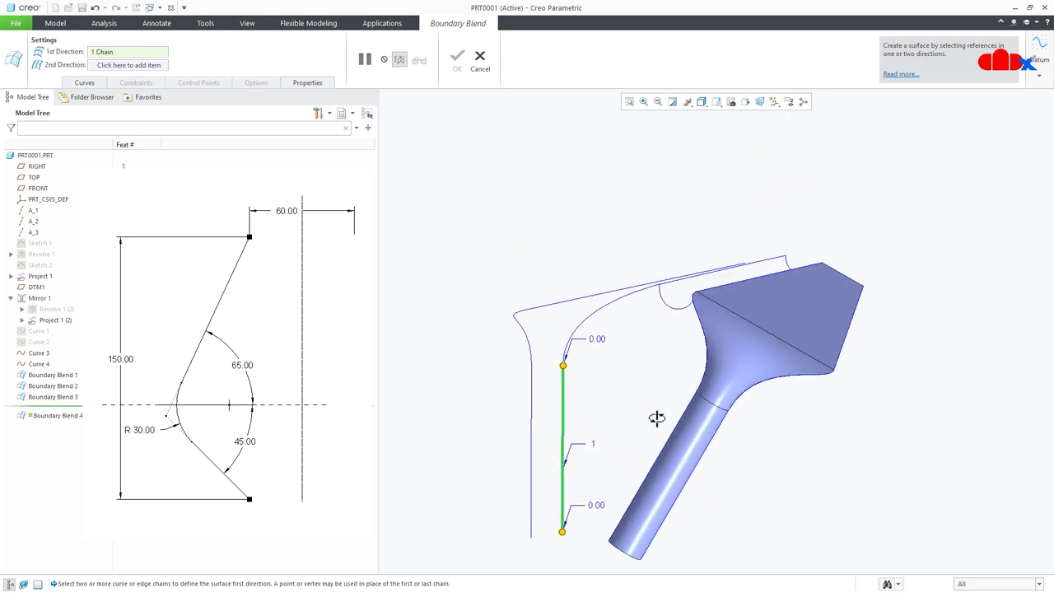
left_click(663, 461)
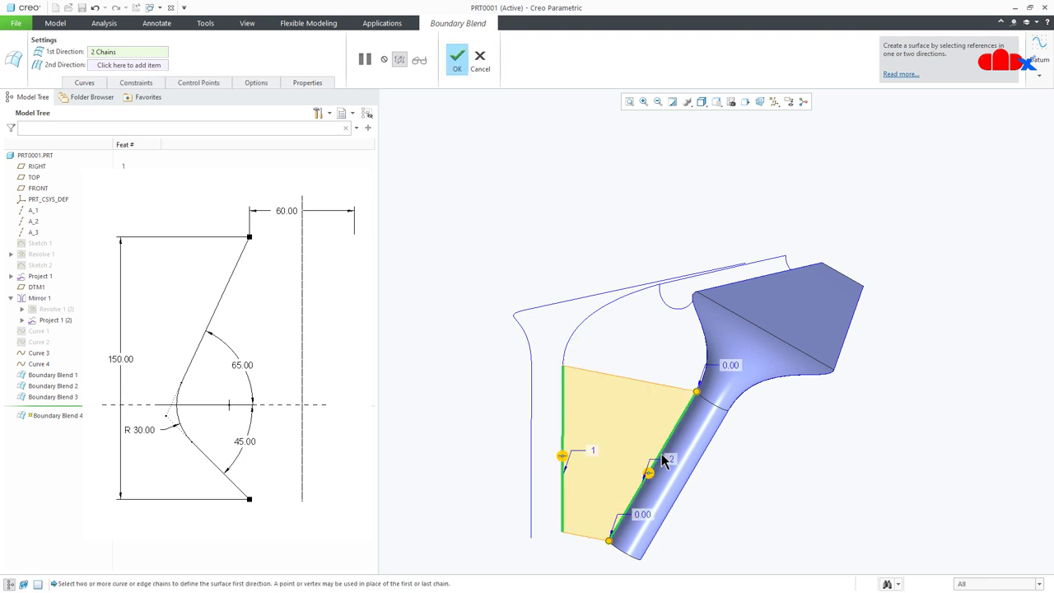
middle_click(785, 488)
middle_click_drag(777, 463, 760, 488)
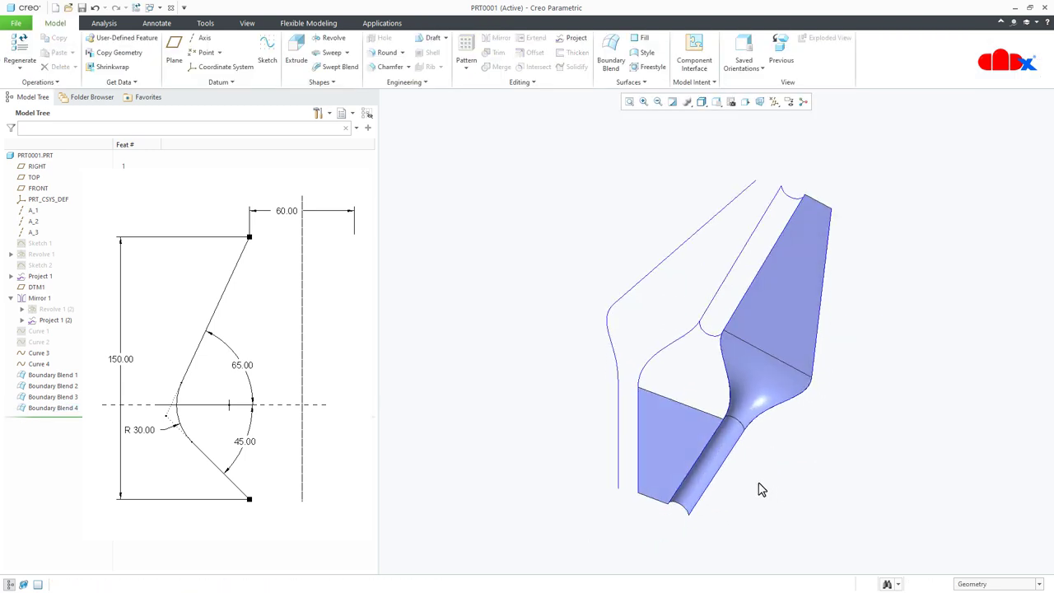
Create a boundary blend for the longer cone's rib, using its two arches in the first direction and the straight sides in the second.
left_click(611, 61)
scroll(783, 194, "up", 2)
left_click(813, 213)
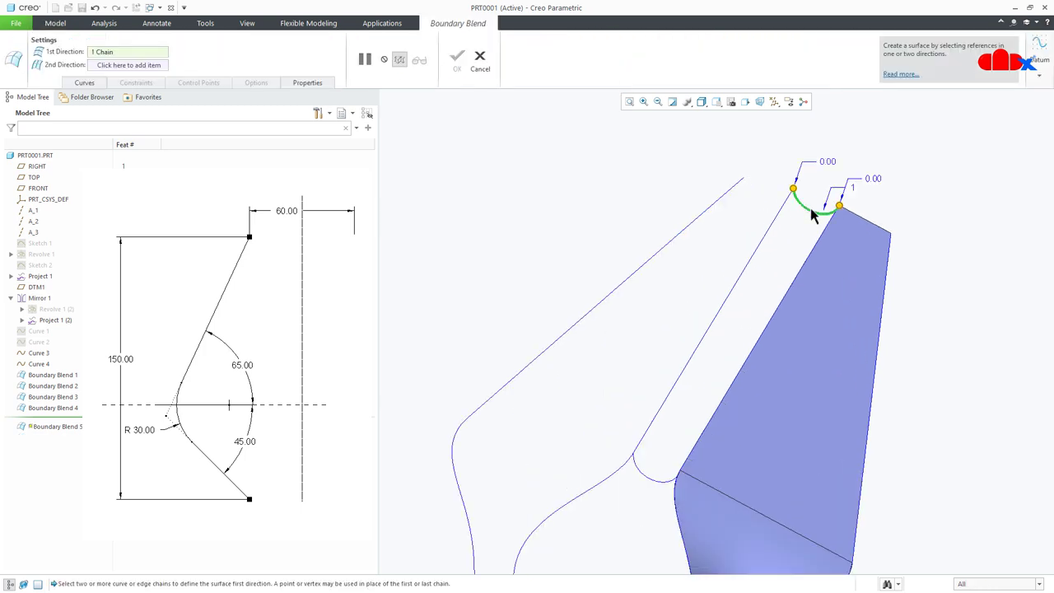
left_click(657, 482, "ctrl")
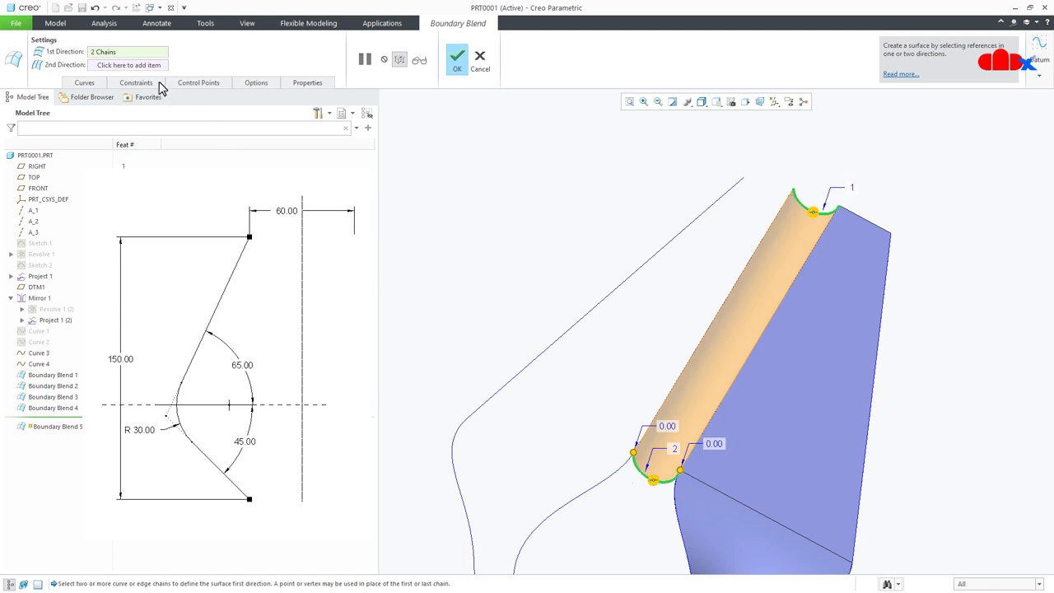
left_click(153, 66)
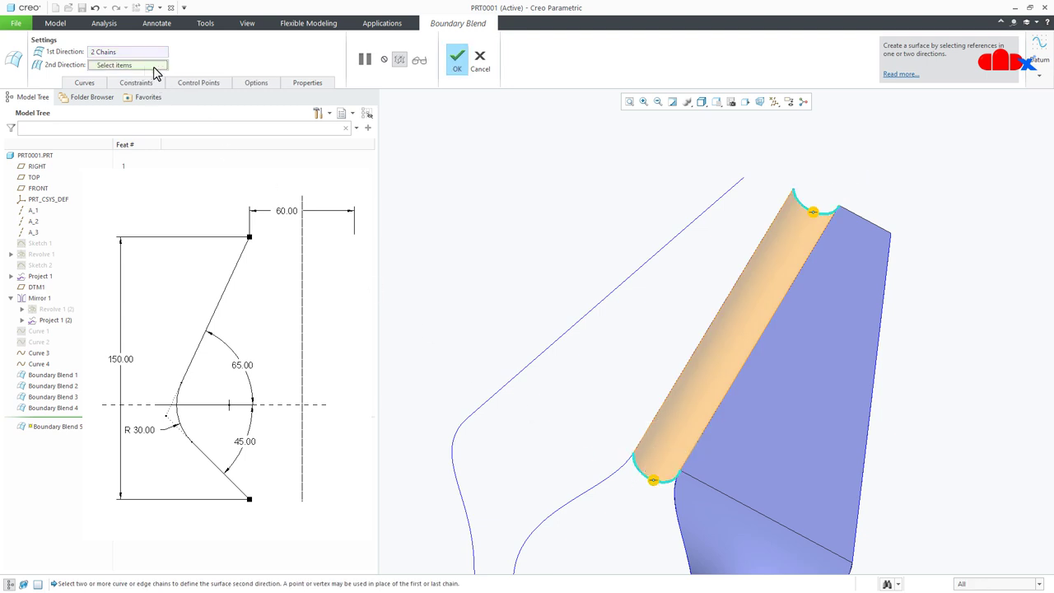
left_click(689, 360)
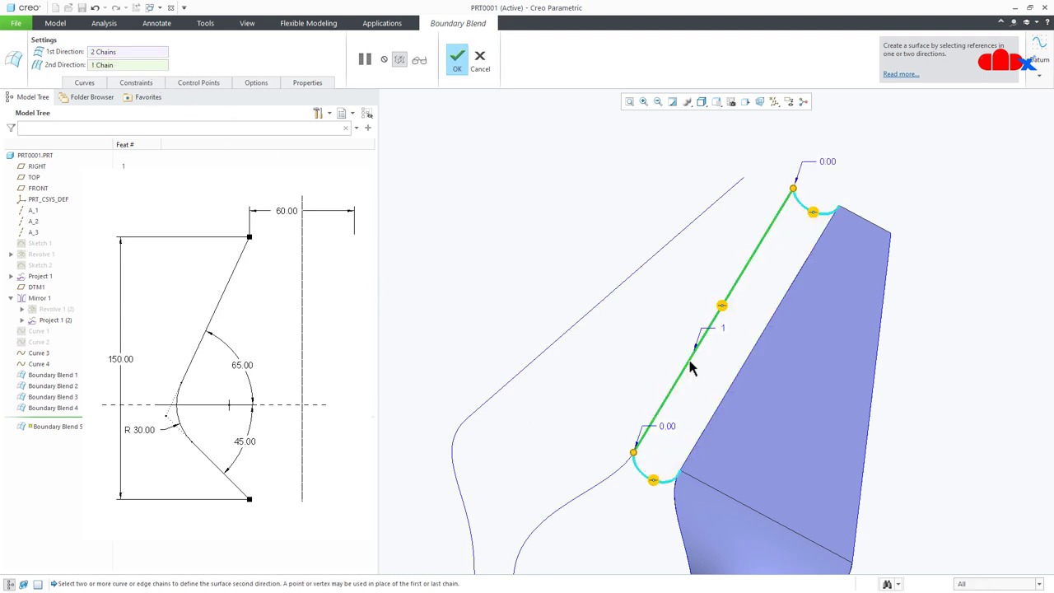
left_click(741, 379, "ctrl")
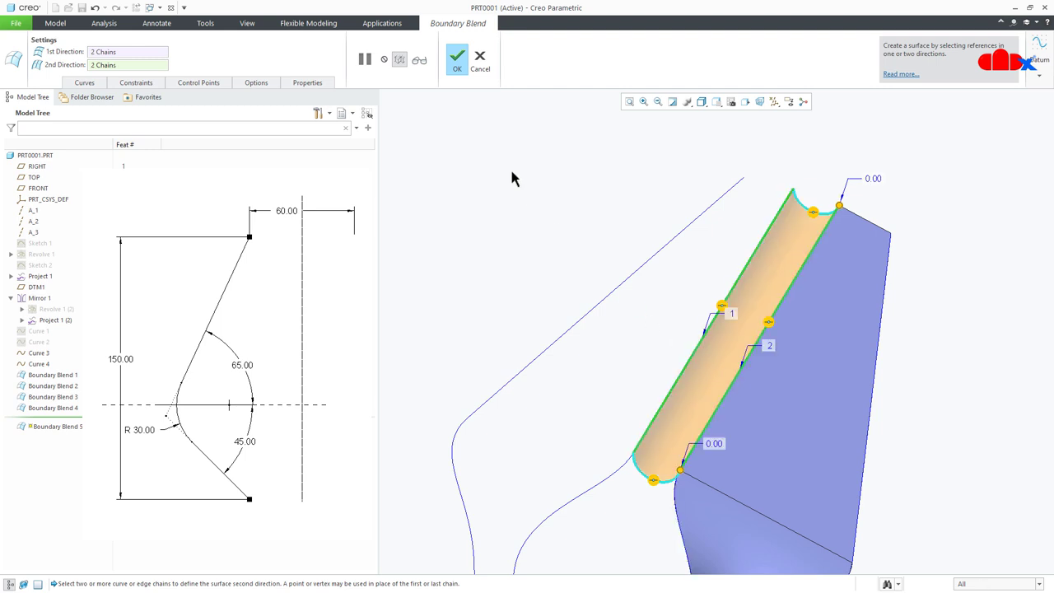
left_click(458, 59)
Hide Curve 3 and Curve 4, leaving the upper rib surface's own edges available for selection.
left_click(587, 187)
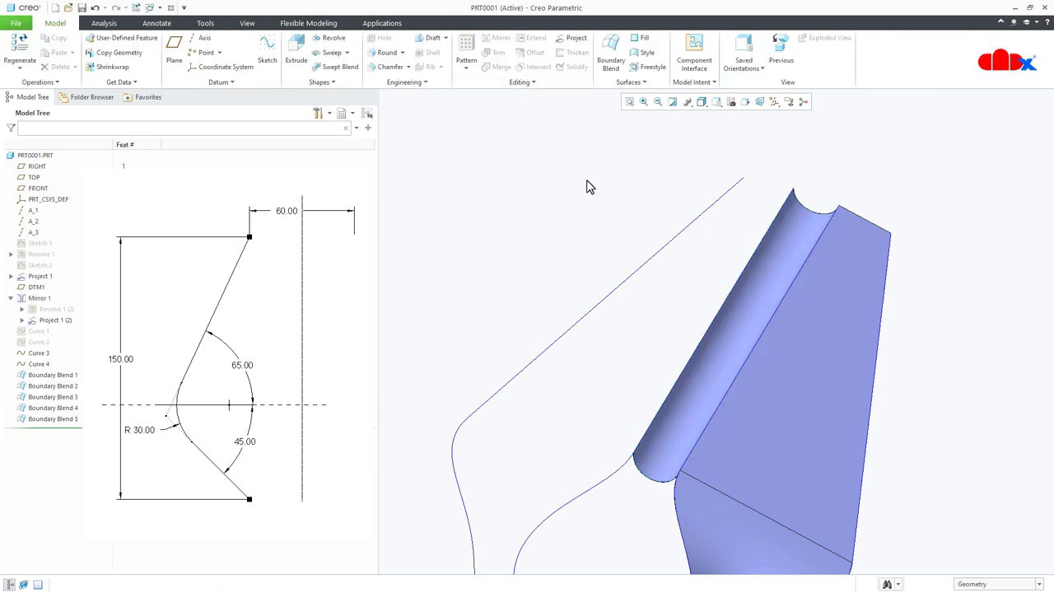
left_click(42, 354)
left_click(46, 364, "ctrl")
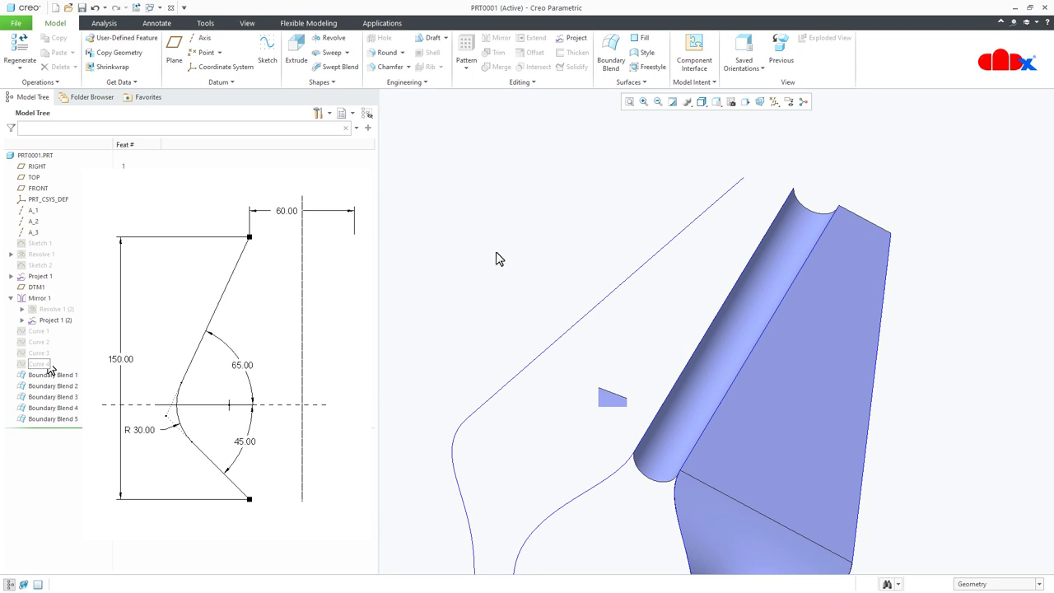
Define a boundary blend from the upper rib's arched end to the lower flat panel's top edge, with the two S-shaped sides as second direction.
left_click(612, 62)
scroll(652, 147, "up", 2)
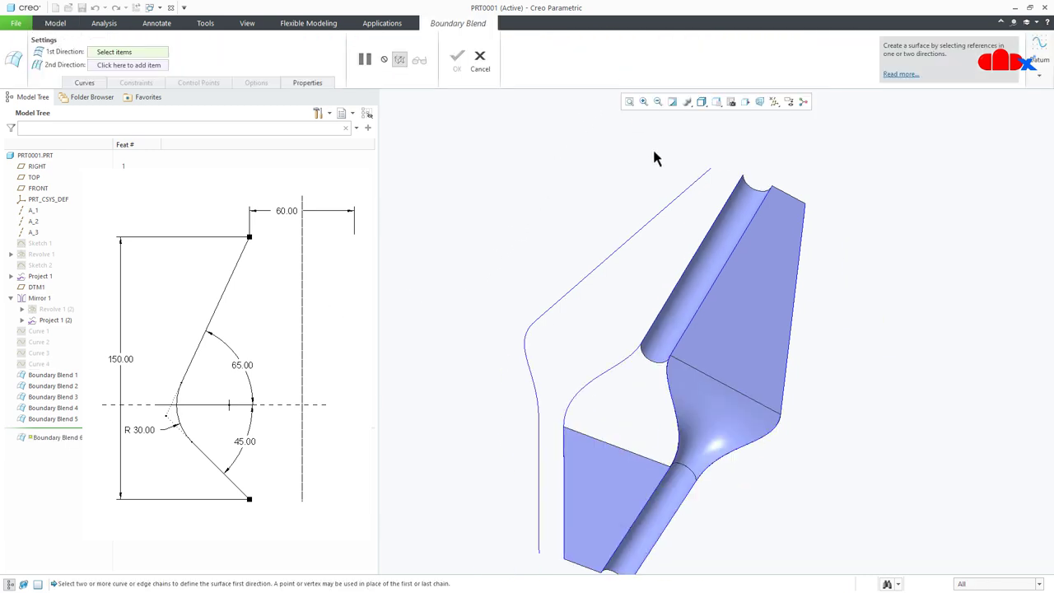
scroll(634, 387, "down", 3)
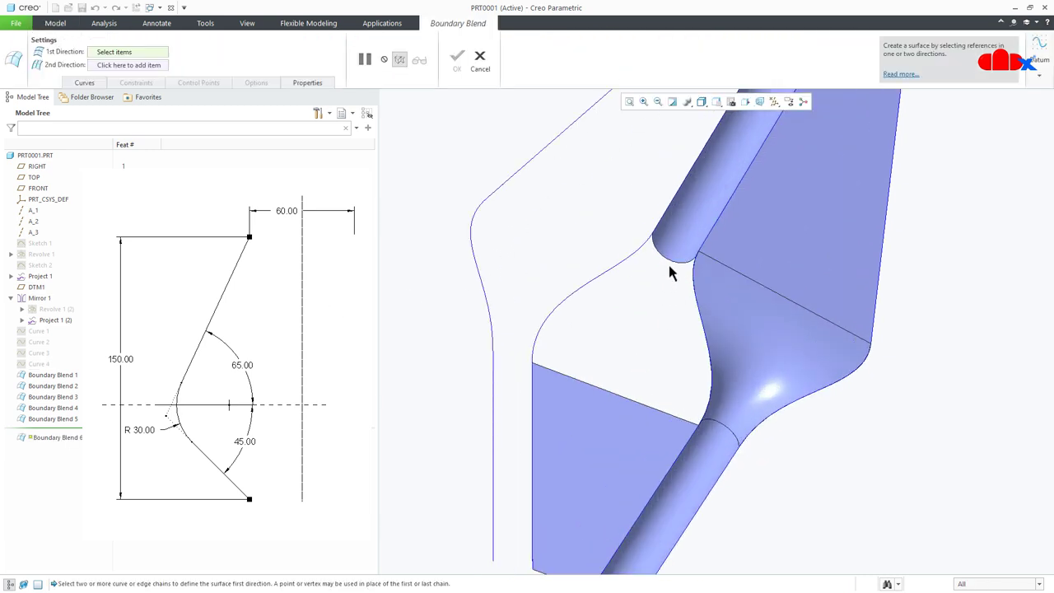
left_click(671, 262)
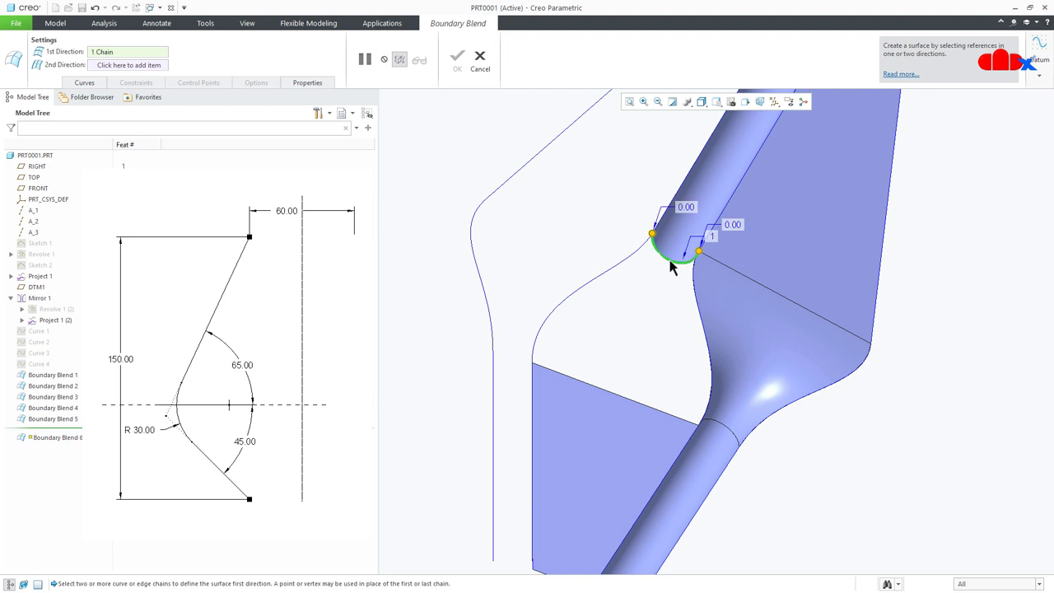
left_click(602, 395, "ctrl")
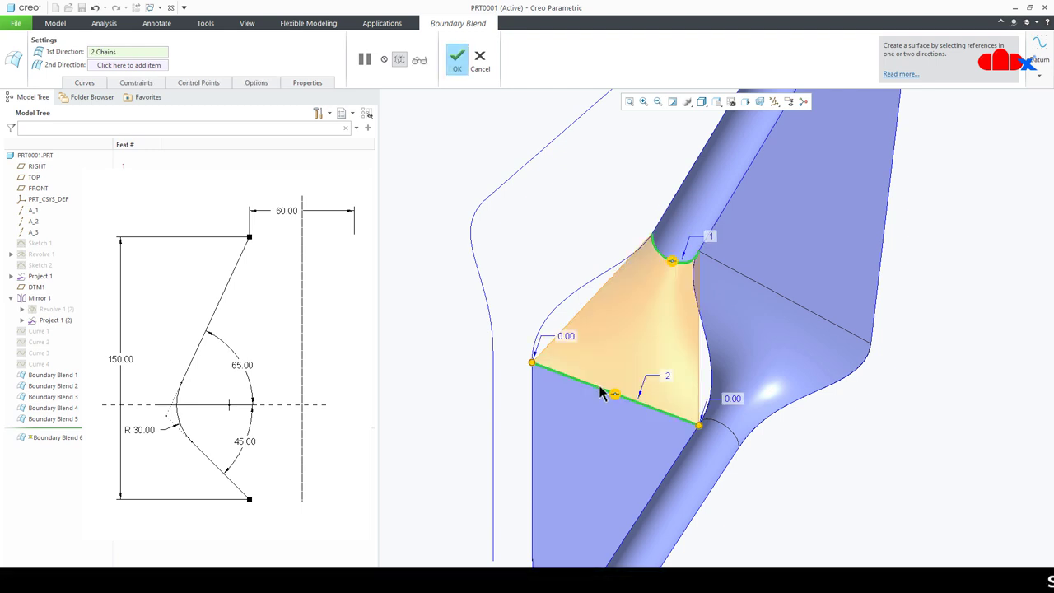
left_click(132, 65)
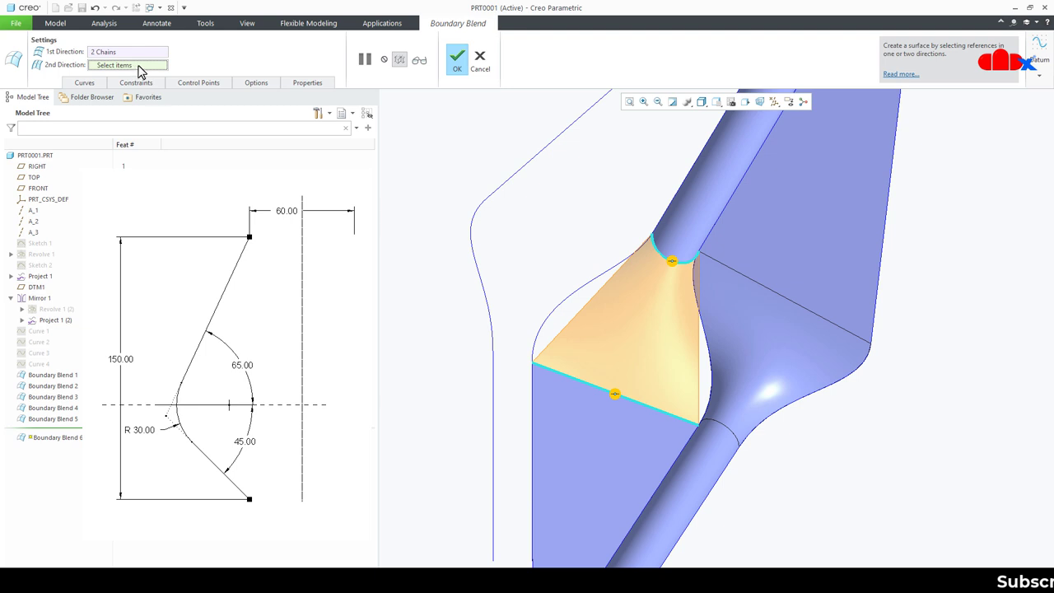
left_click(547, 328)
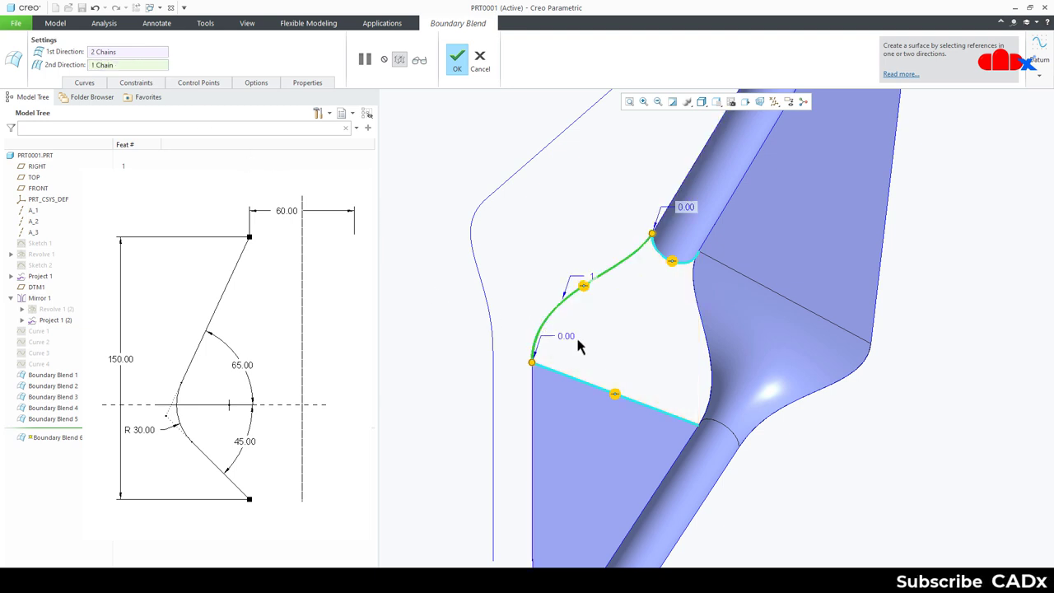
left_click(714, 377)
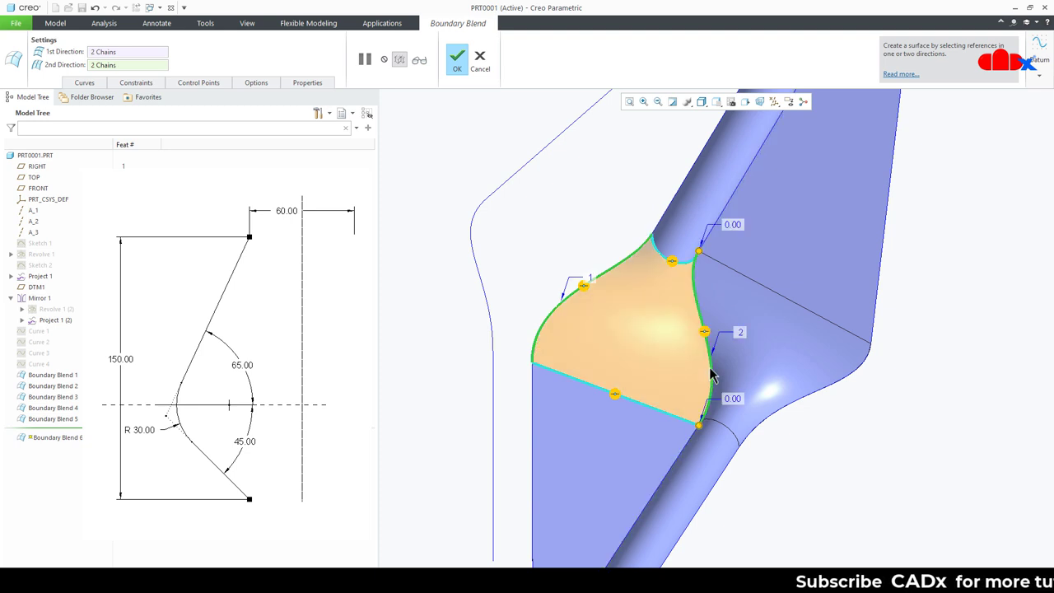
Make the second transition blend tangent to the upper rib and the lower flat panel, and accept the surface.
right_click(672, 266)
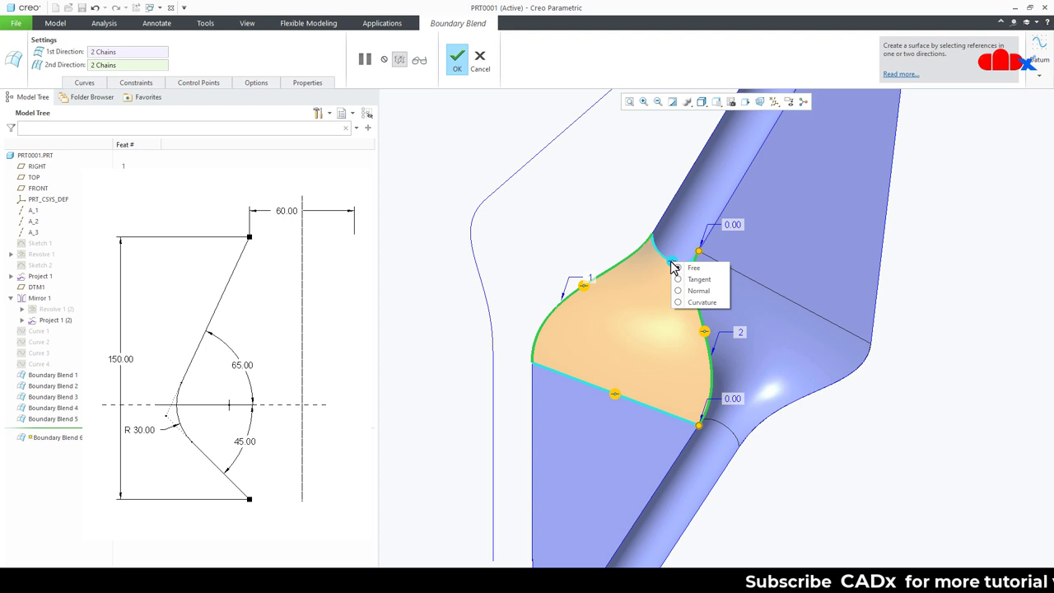
left_click(683, 278)
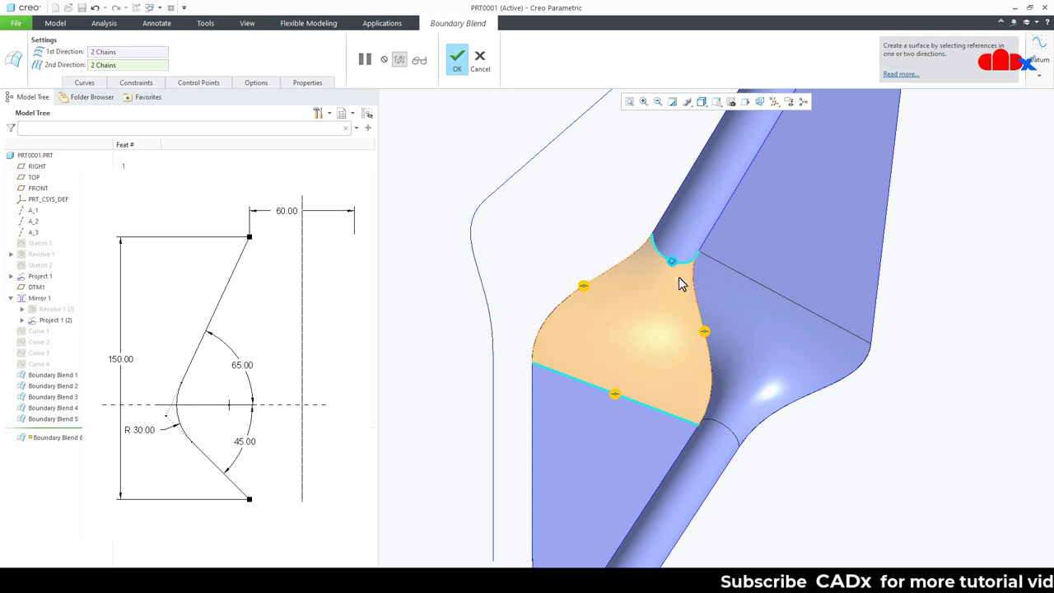
right_click(615, 395)
left_click(625, 413)
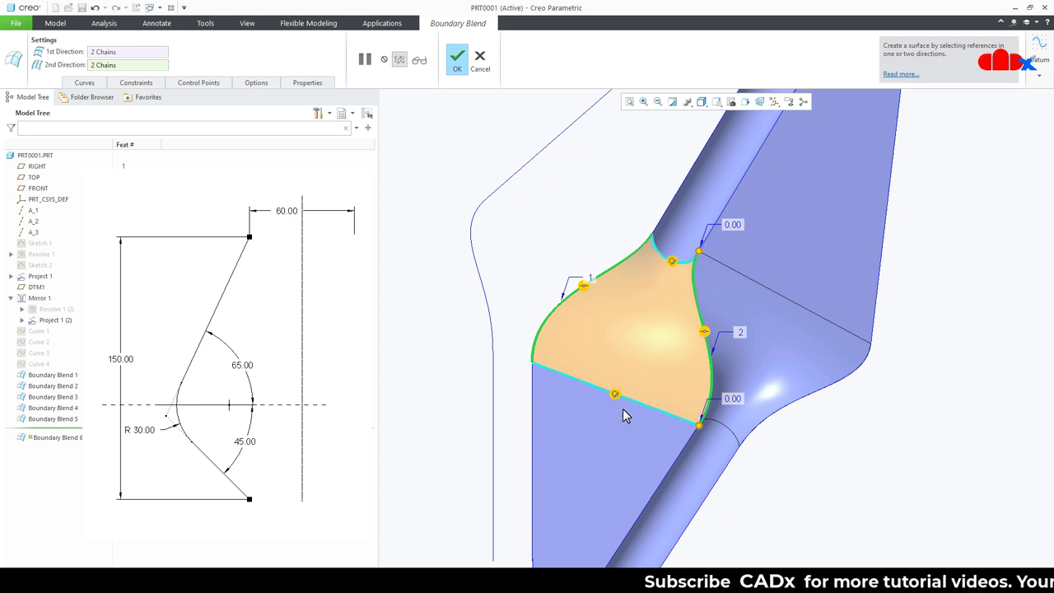
left_click(460, 63)
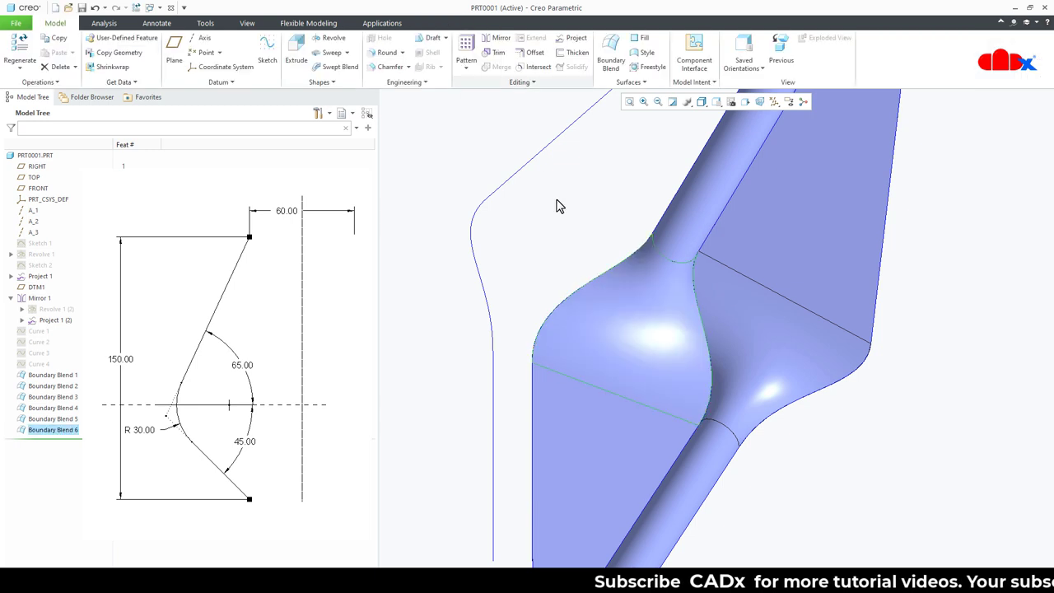
Hide the projected curve Project 1 and its mirrored copy Project 1 (2), leaving only the surfaces displayed.
mouse_move(581, 236)
middle_mouse_down()
mouse_move(631, 320)
mouse_move(763, 464)
mouse_move(744, 459)
mouse_move(732, 485)
middle_mouse_up()
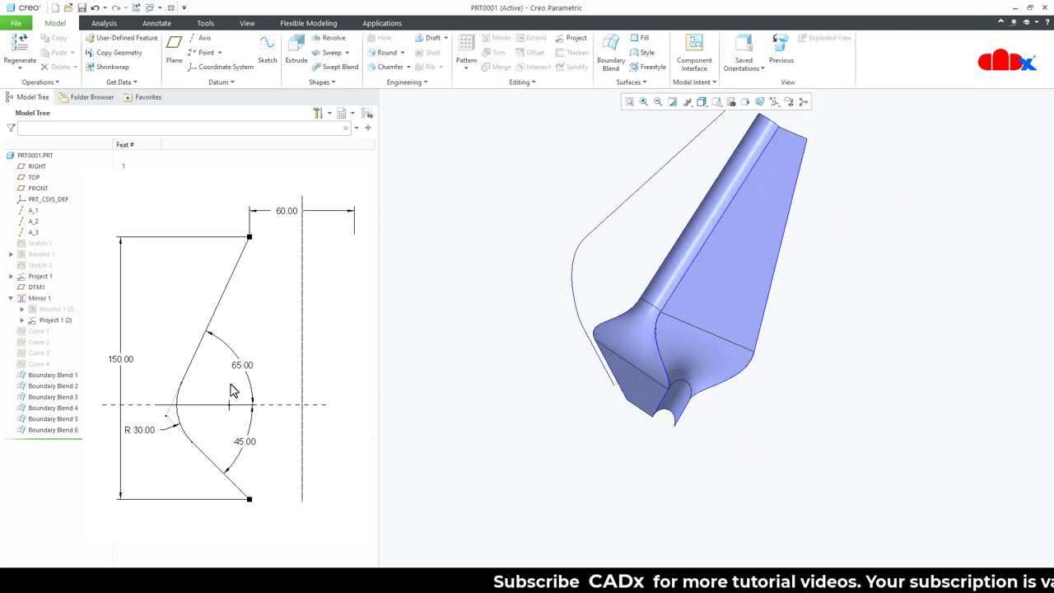
left_click(54, 321)
left_click(59, 293)
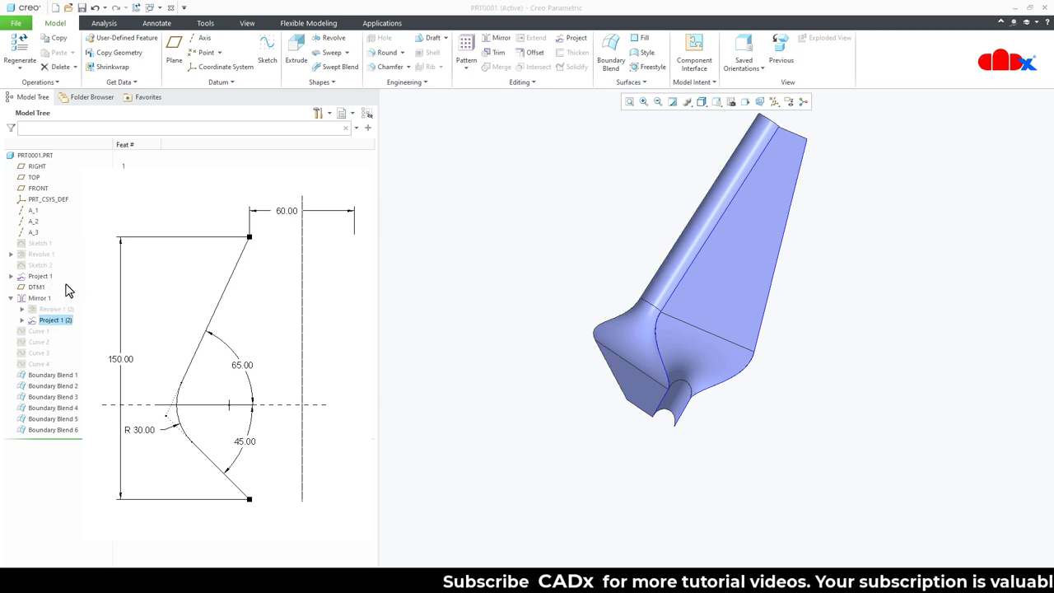
left_click(43, 276)
left_click(59, 244)
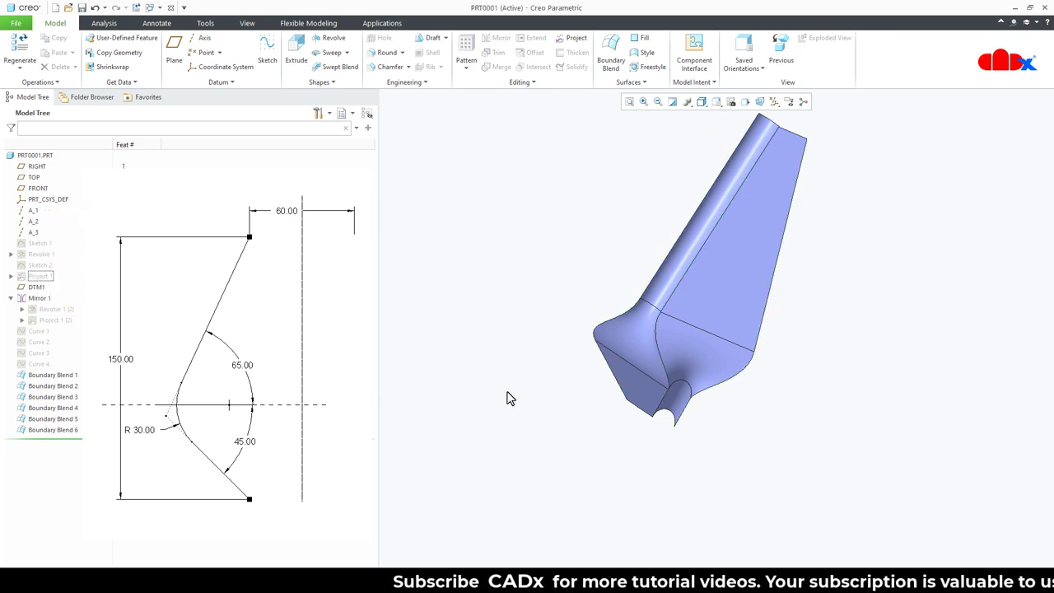
Set the selection filter to Quilt, select all six boundary blend surfaces and merge them into one quilt.
scroll(761, 414, "down", 3)
mouse_move(749, 423)
middle_mouse_down()
mouse_move(753, 320)
mouse_move(757, 384)
middle_mouse_up()
left_click(997, 582)
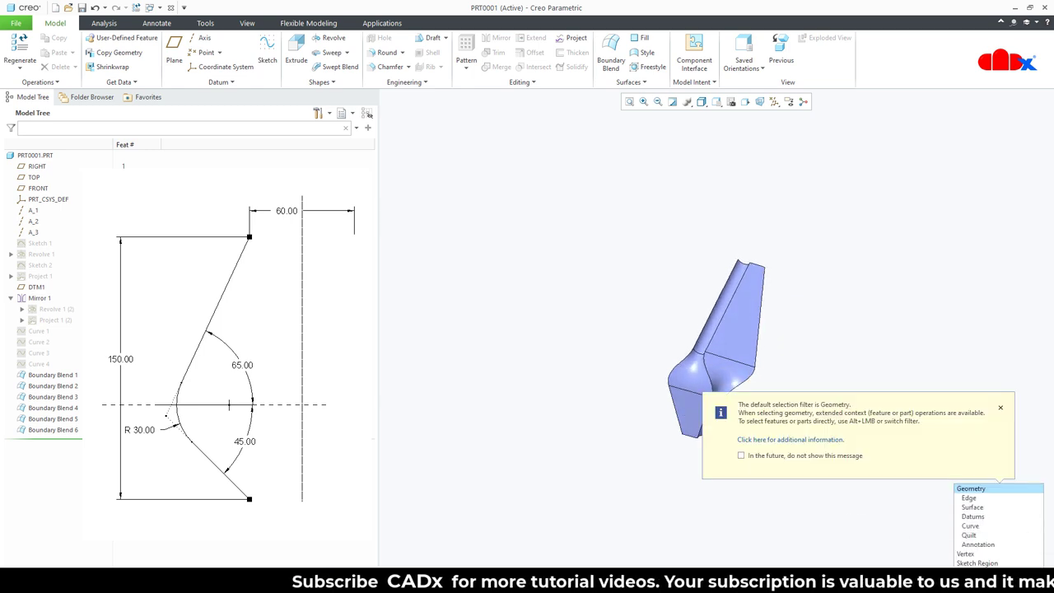
left_click(987, 544)
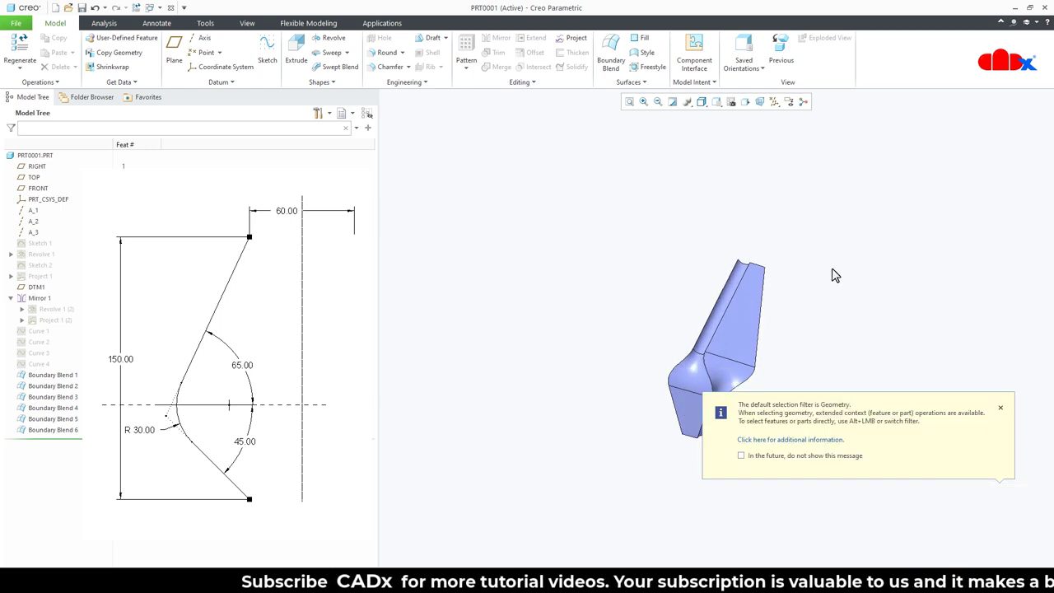
left_click_drag(631, 478, 632, 478)
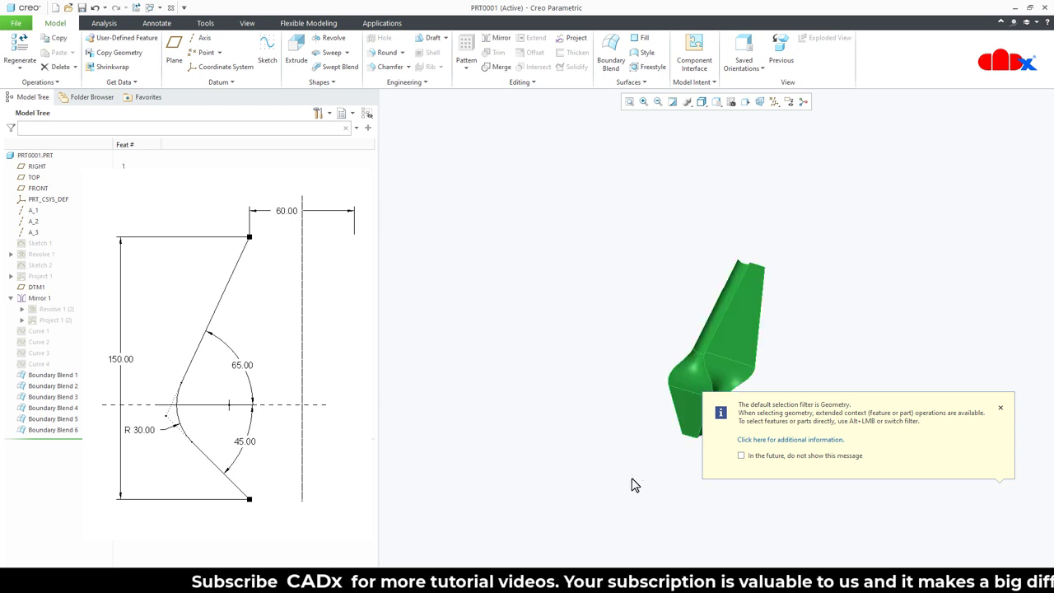
left_click(498, 68)
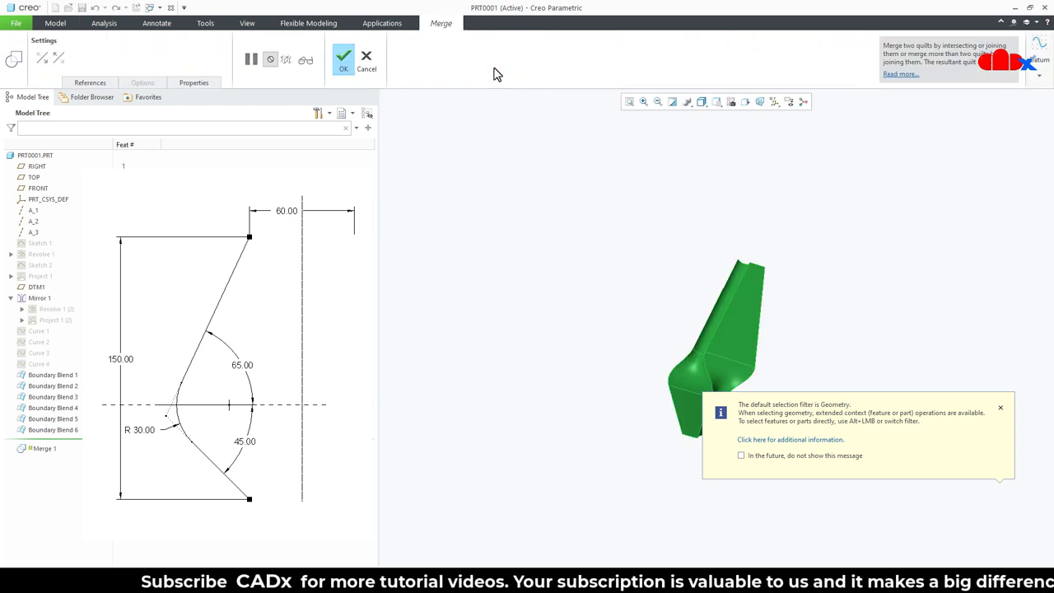
left_click(349, 69)
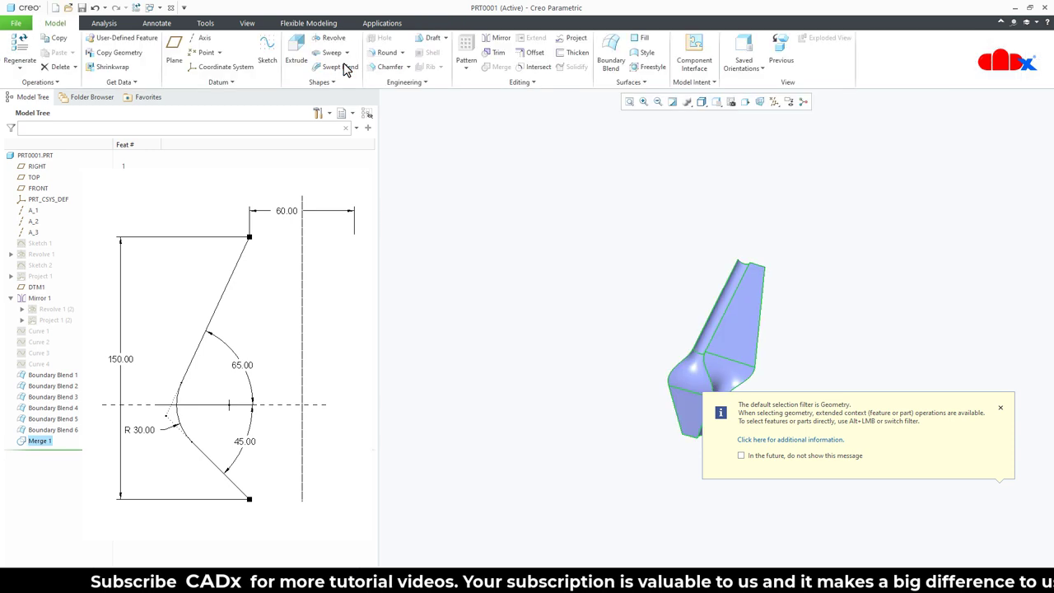
left_click(567, 442)
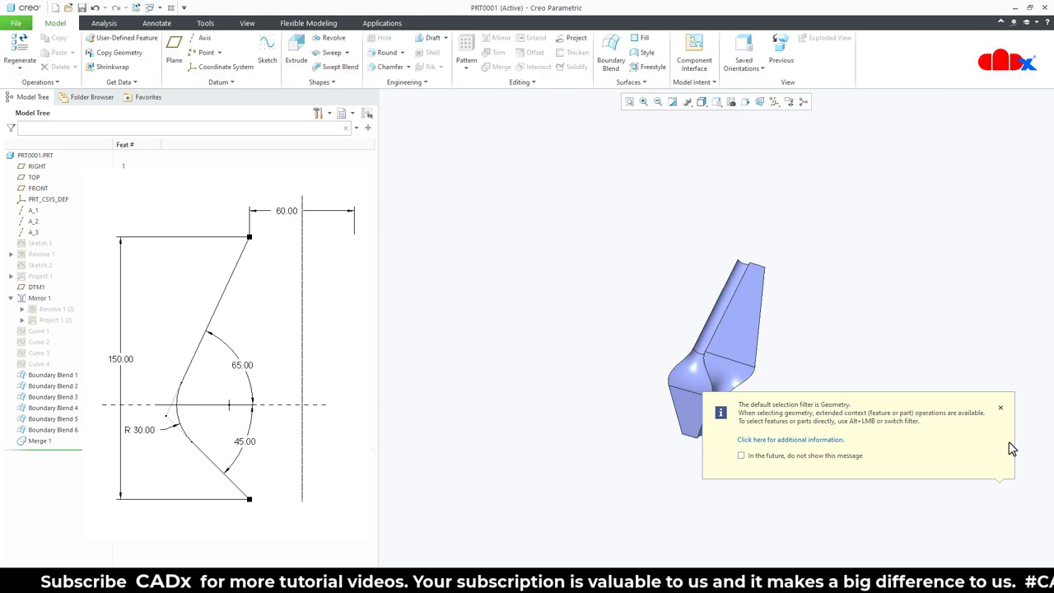
left_click(1002, 408)
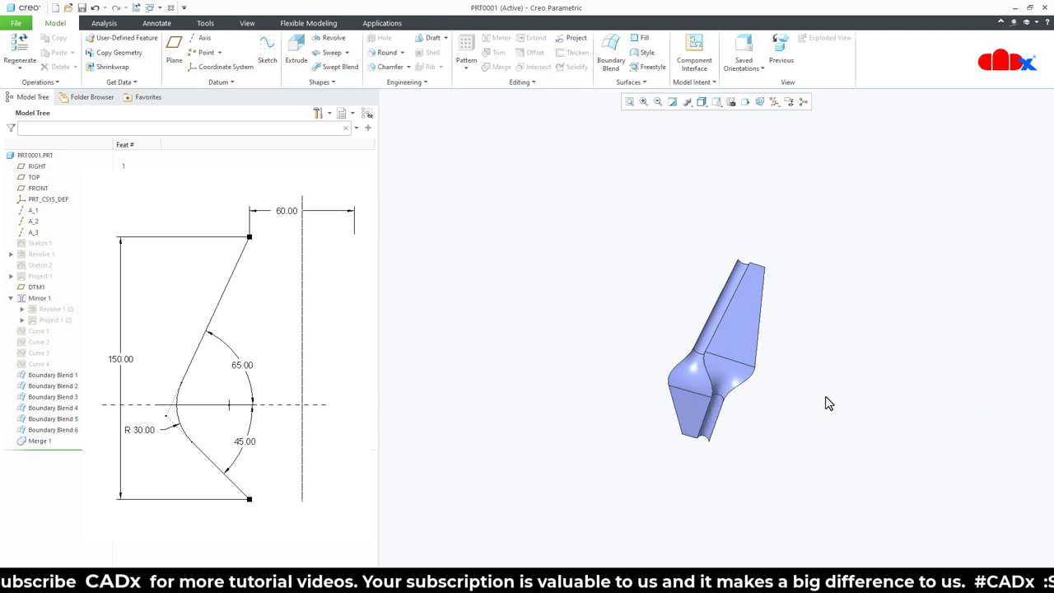
Start a geometry pattern of the merged quilt and turn on the display of all datum features.
left_click(735, 361)
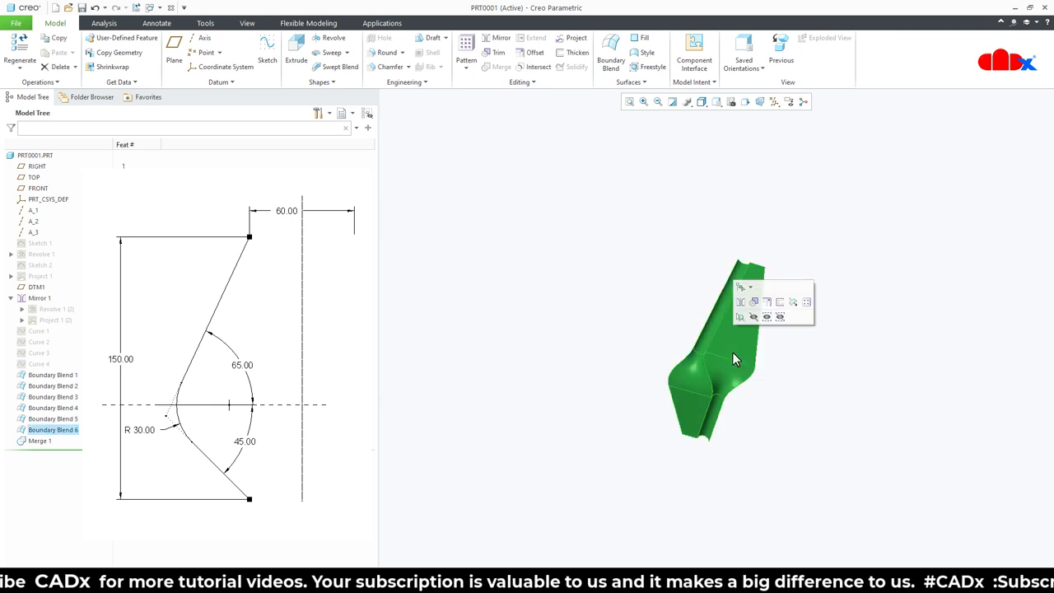
left_click(467, 69)
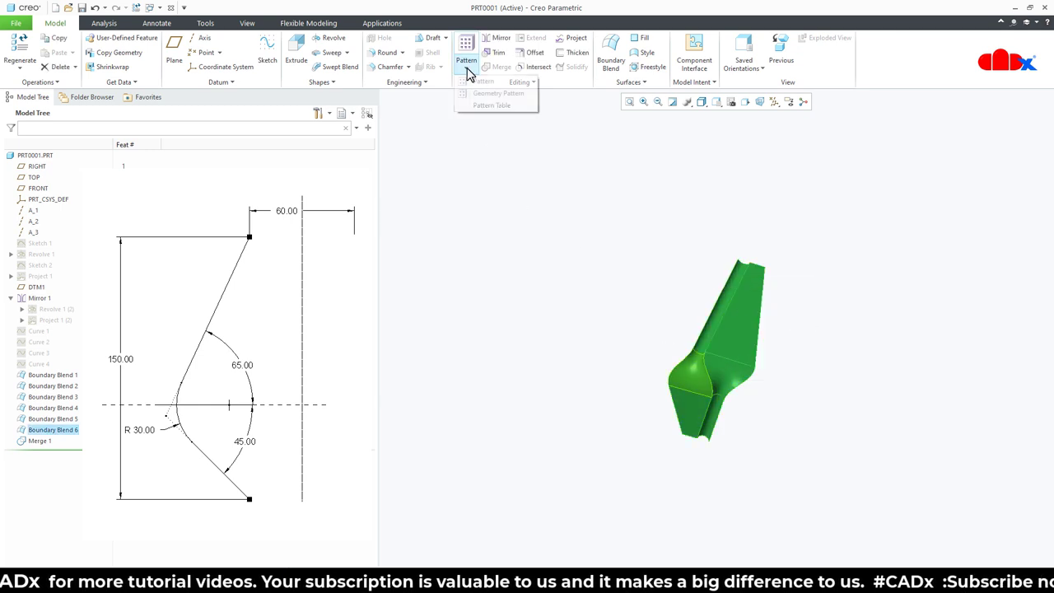
left_click(488, 94)
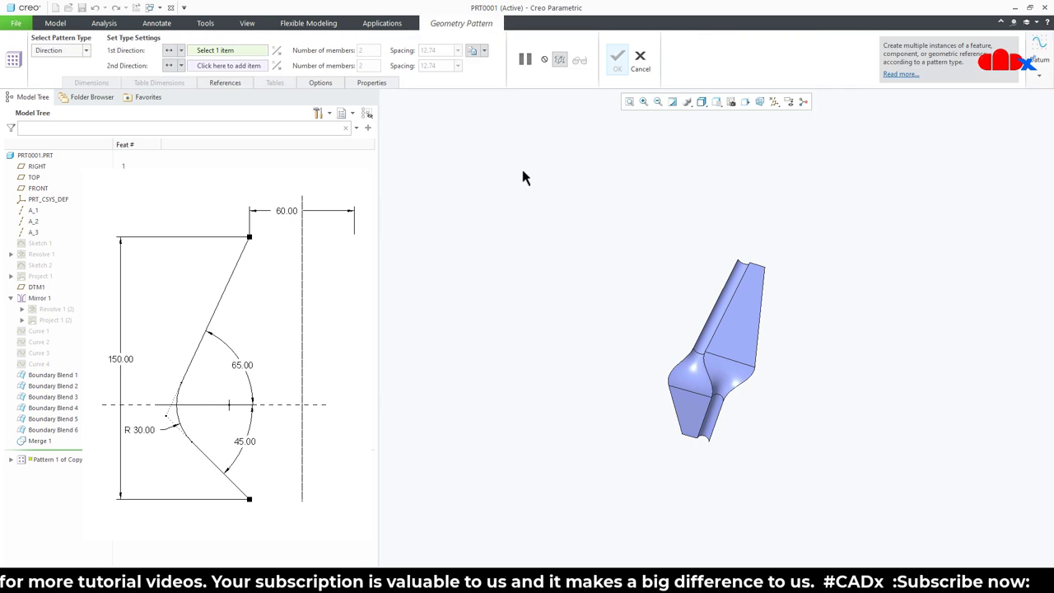
scroll(595, 266, "down", 2)
middle_click_drag(594, 261, 571, 276)
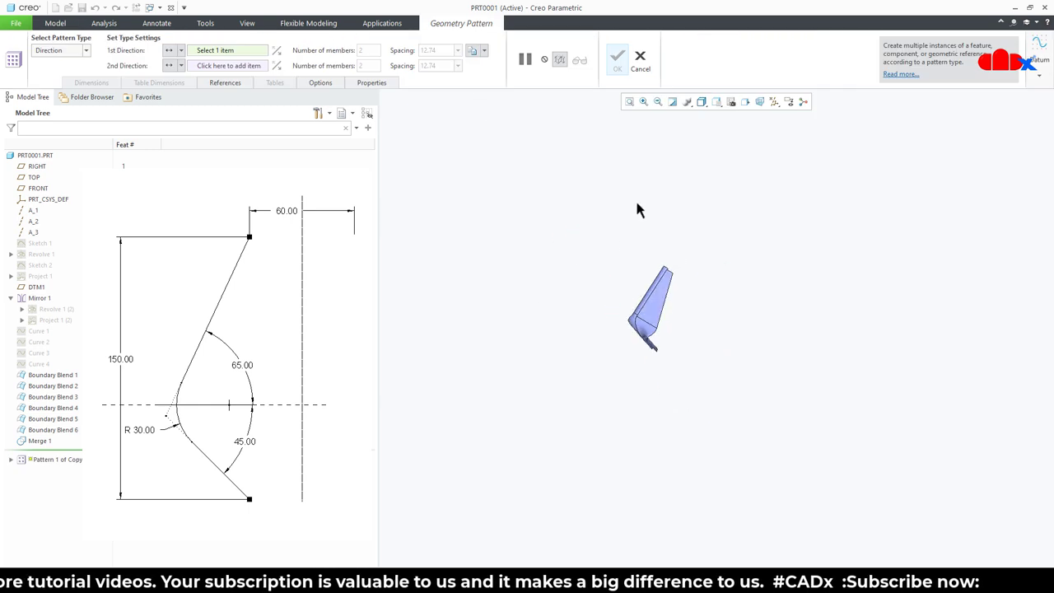
left_click(774, 103)
left_click(779, 116)
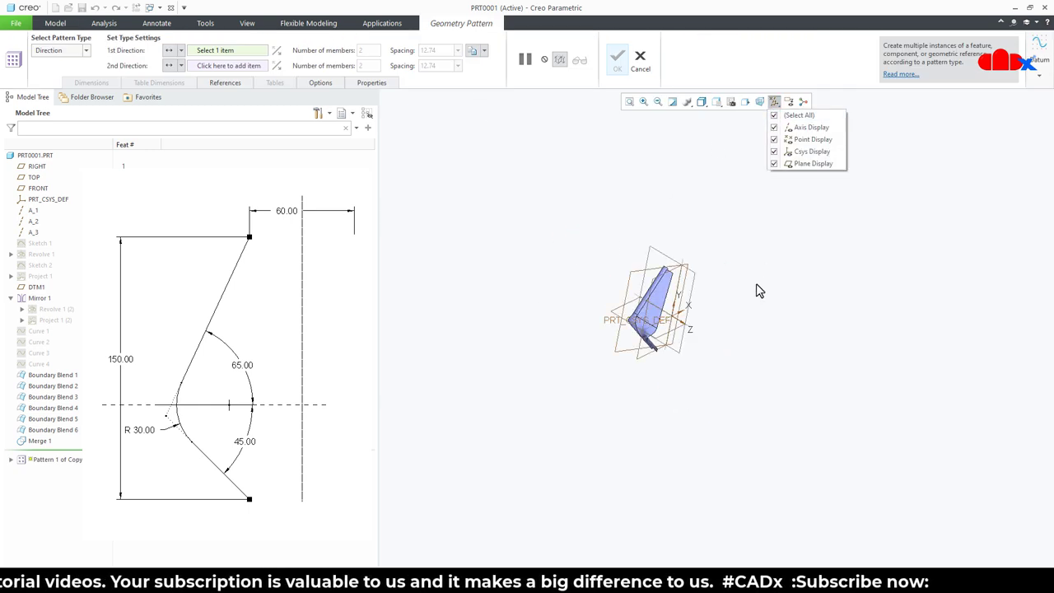
scroll(689, 306, "up", 3)
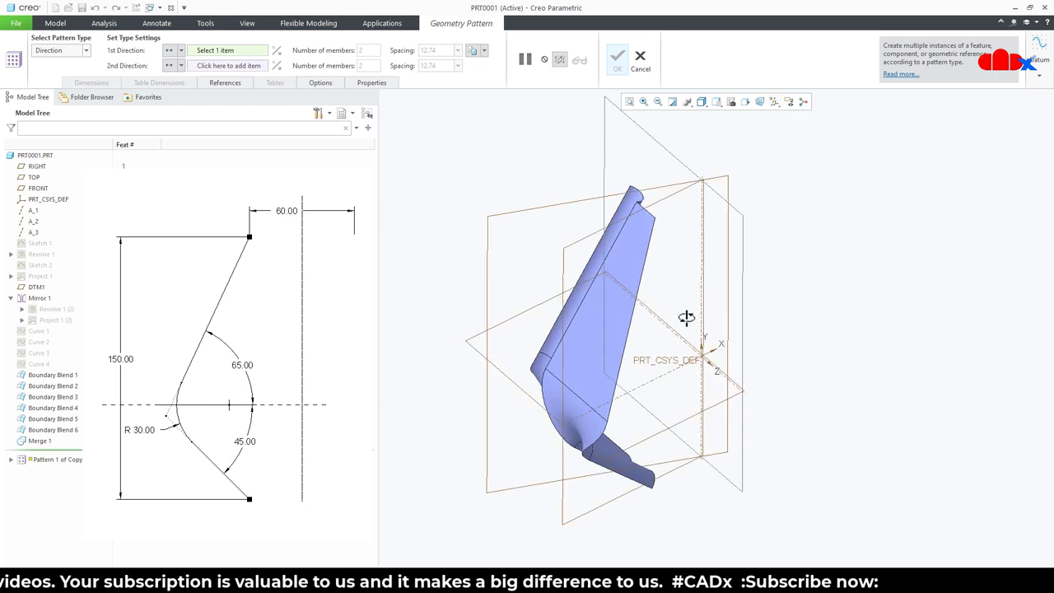
Pattern the quilt about the central vertical axis A_2 with 8 members spread equally over 360 degrees.
left_click(83, 51)
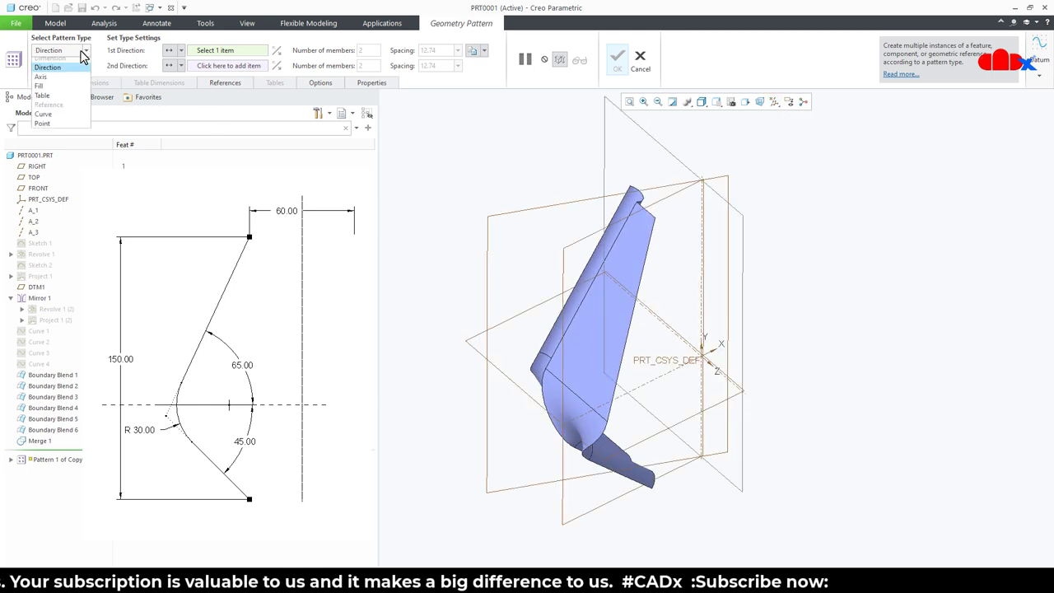
left_click(67, 79)
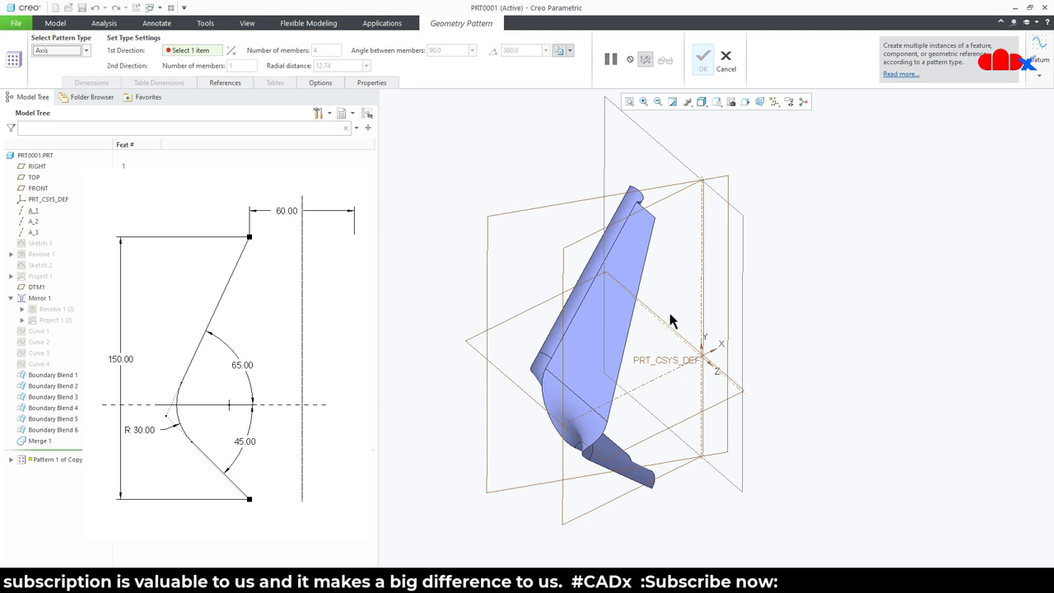
left_click(701, 312)
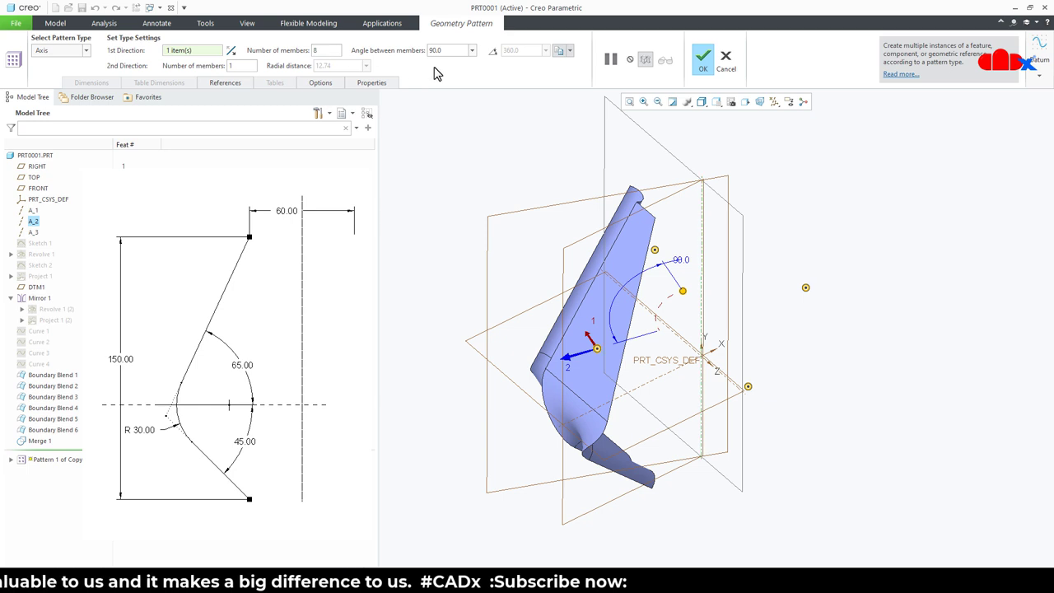
left_click(494, 52)
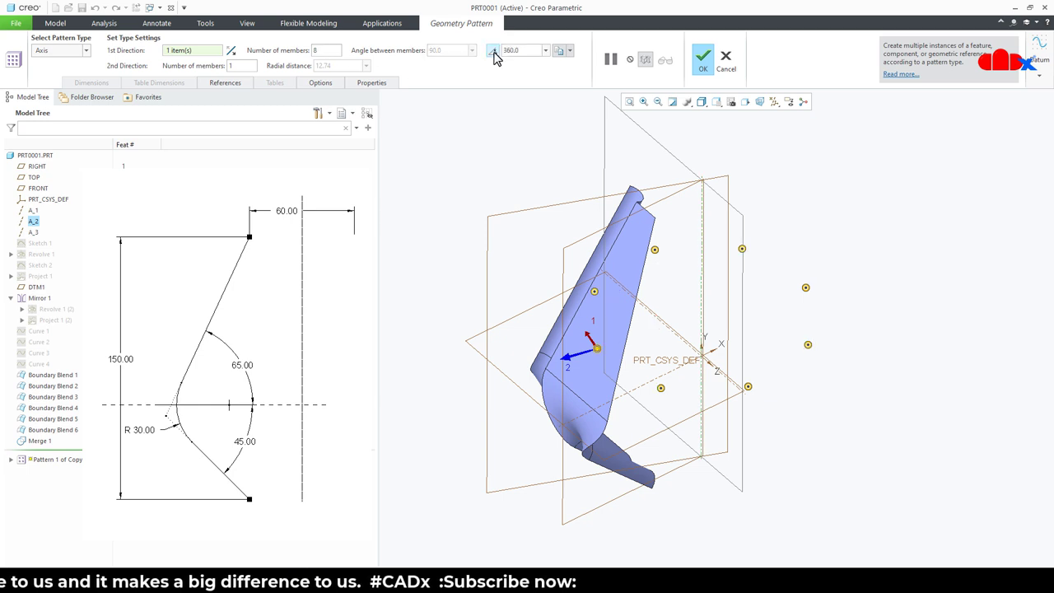
left_click(704, 59)
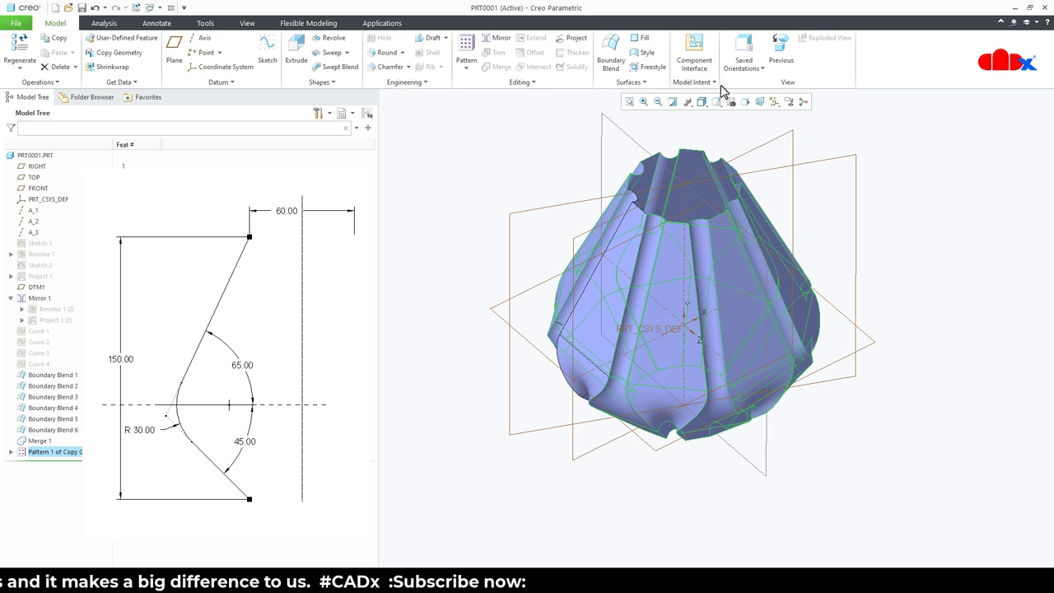
Clear the selection and turn off the display of all datum features.
left_click(899, 282)
left_click(775, 101)
left_click(775, 115)
Select the original quilt together with all its patterned copies and merge them into a single quilt.
middle_click_drag(795, 454, 779, 263)
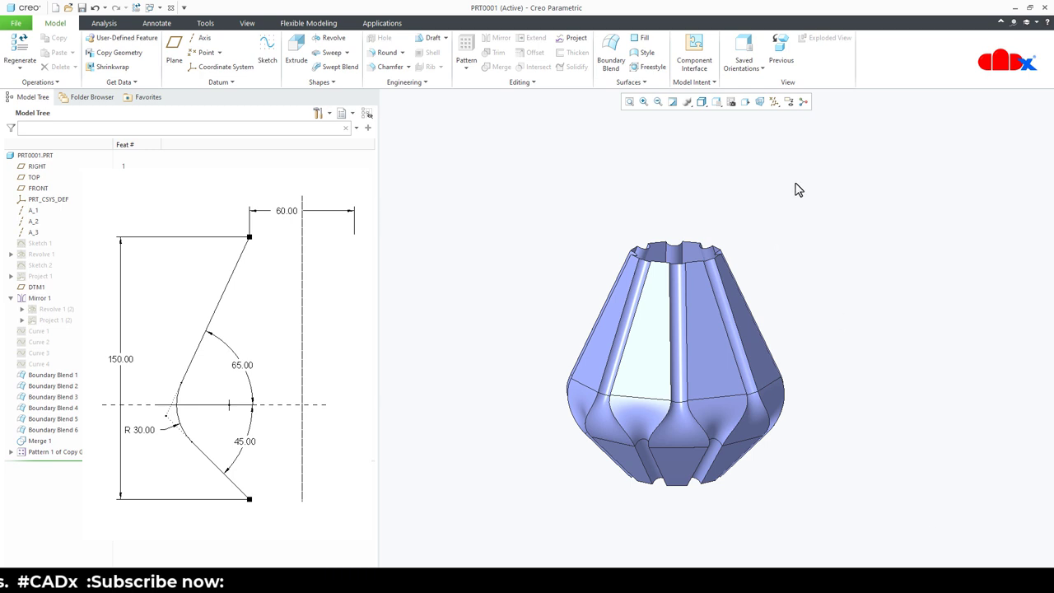
left_click_drag(660, 450, 530, 521)
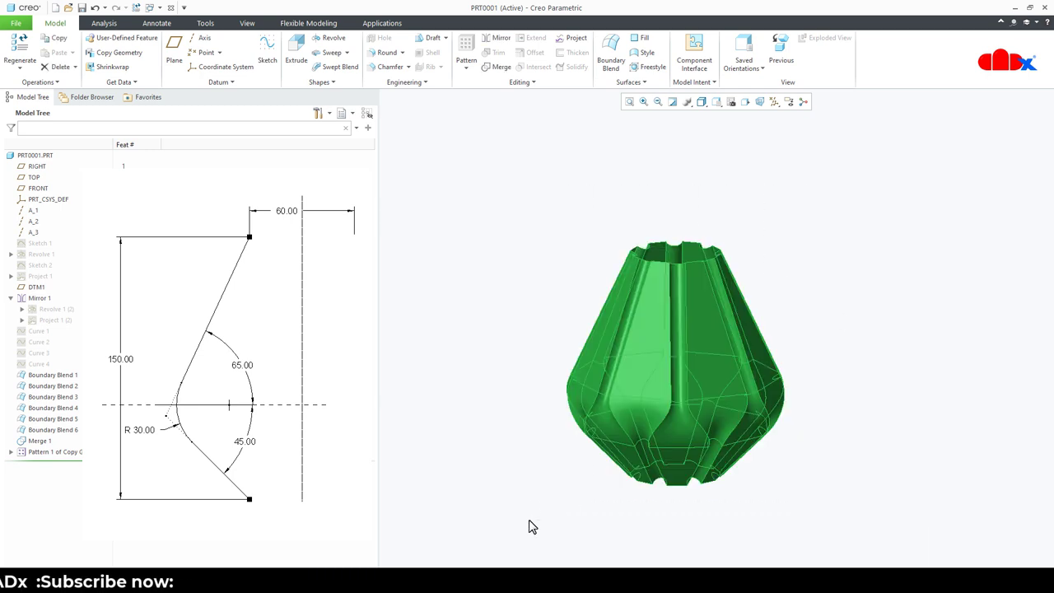
left_click(497, 67)
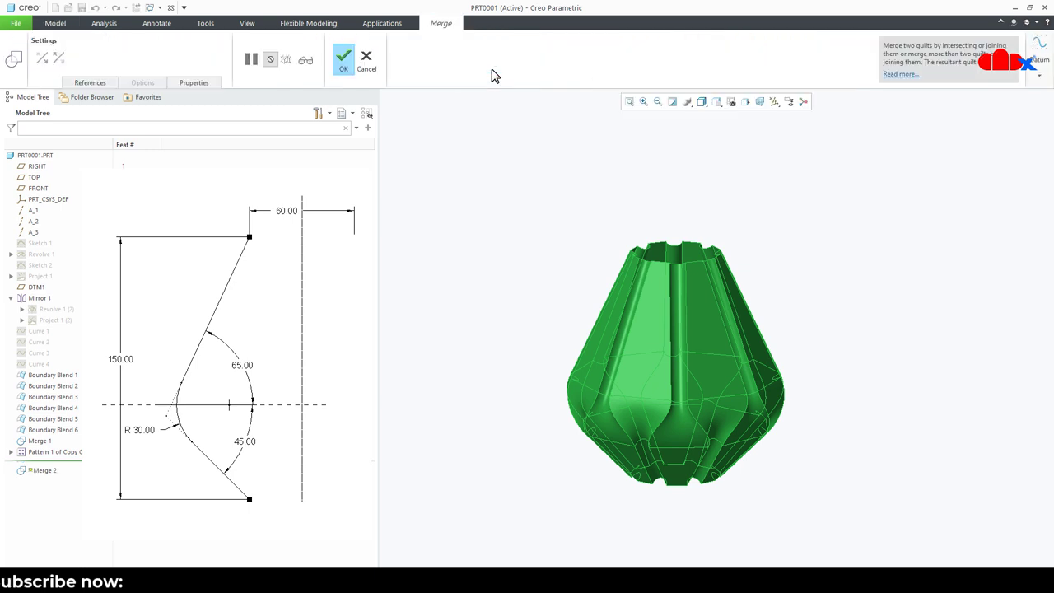
left_click(344, 60)
left_click(836, 332)
Set the selection filter back to Geometry and dismiss the selection filter notice.
left_click(973, 565)
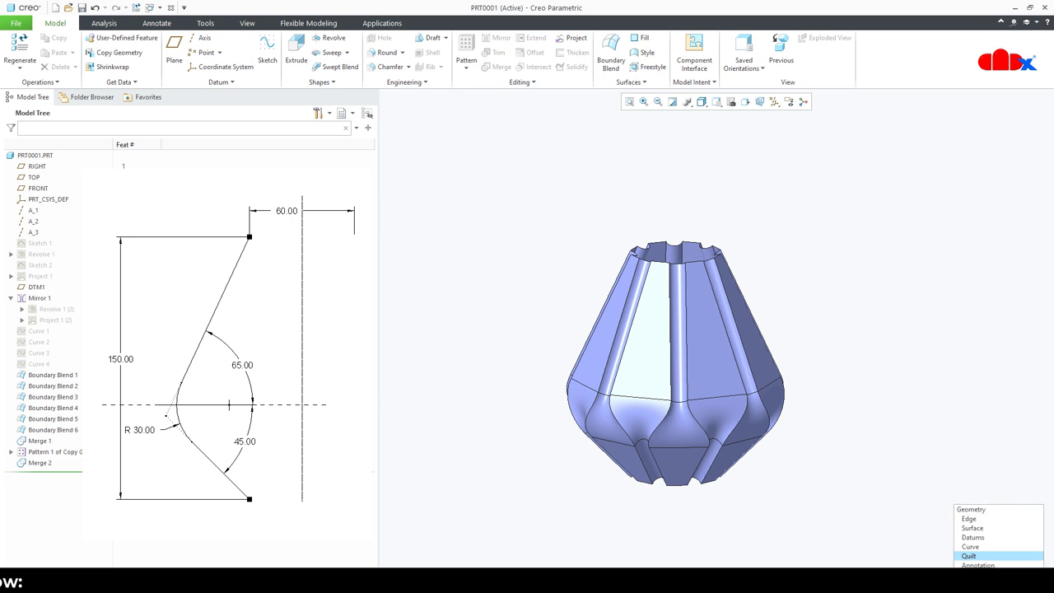
left_click(980, 495)
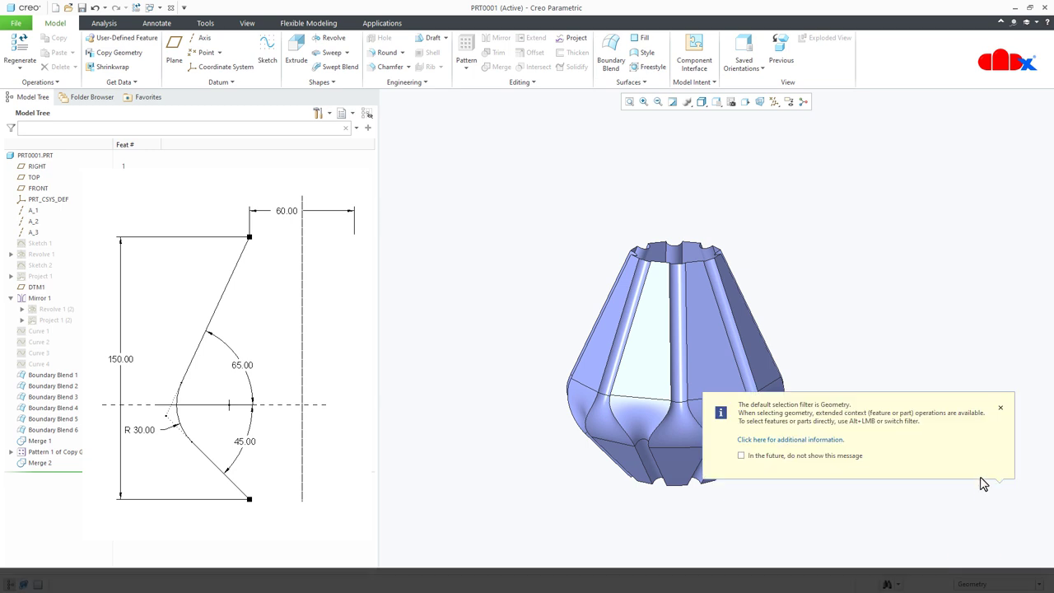
left_click(1001, 408)
Thicken the Merge 2 quilt into a solid wall with an offset value of 2.50, adding material towards the inside.
scroll(898, 369, "down", 3)
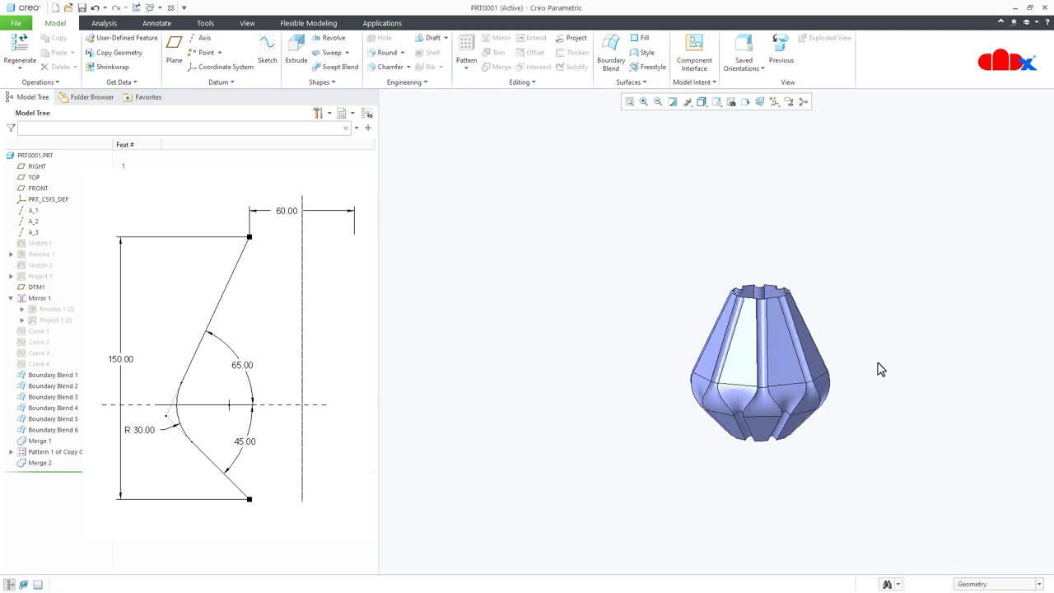
scroll(880, 368, "up", 3)
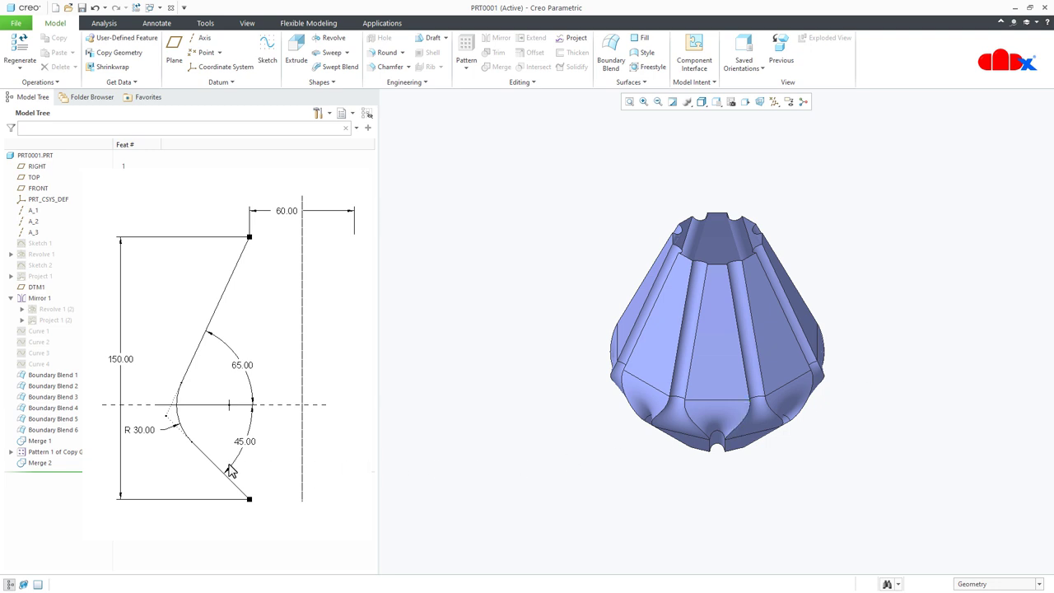
left_click(44, 465)
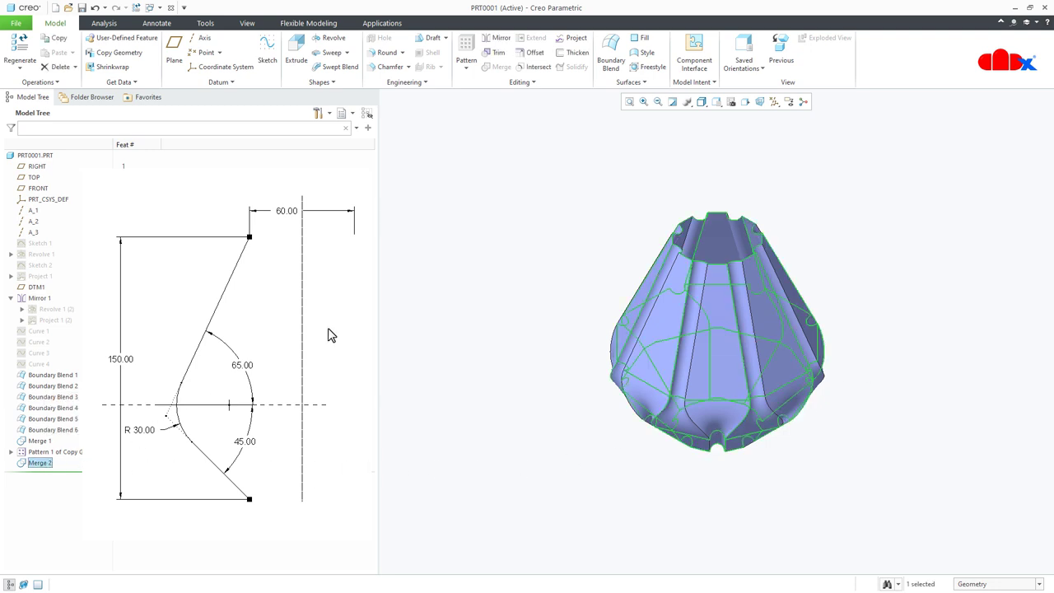
left_click(569, 55)
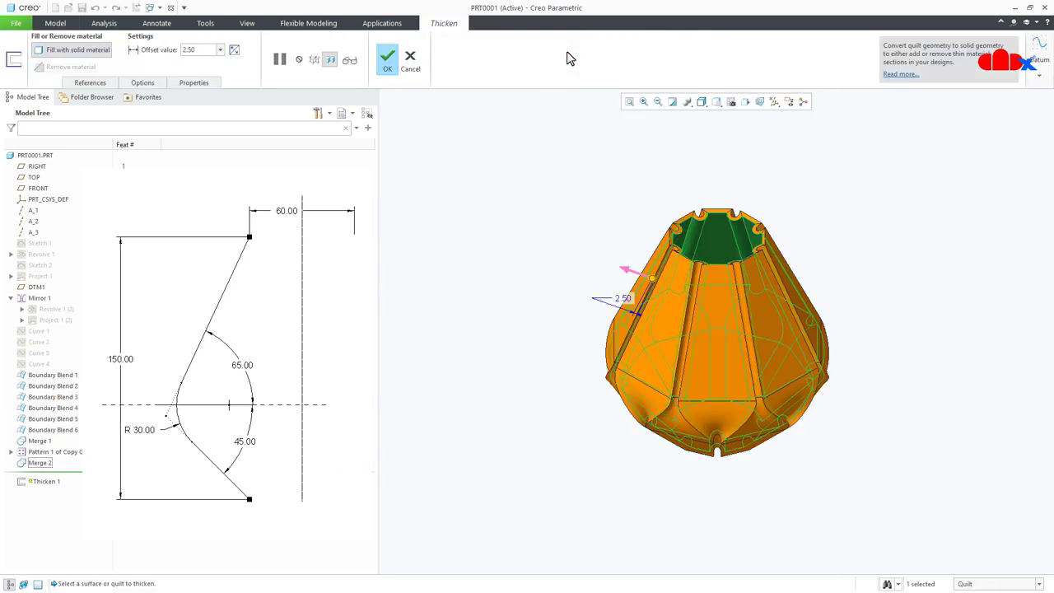
scroll(663, 312, "up", 3)
mouse_move(663, 312)
middle_mouse_down()
mouse_move(682, 313)
mouse_move(646, 303)
middle_mouse_up()
left_click(631, 257)
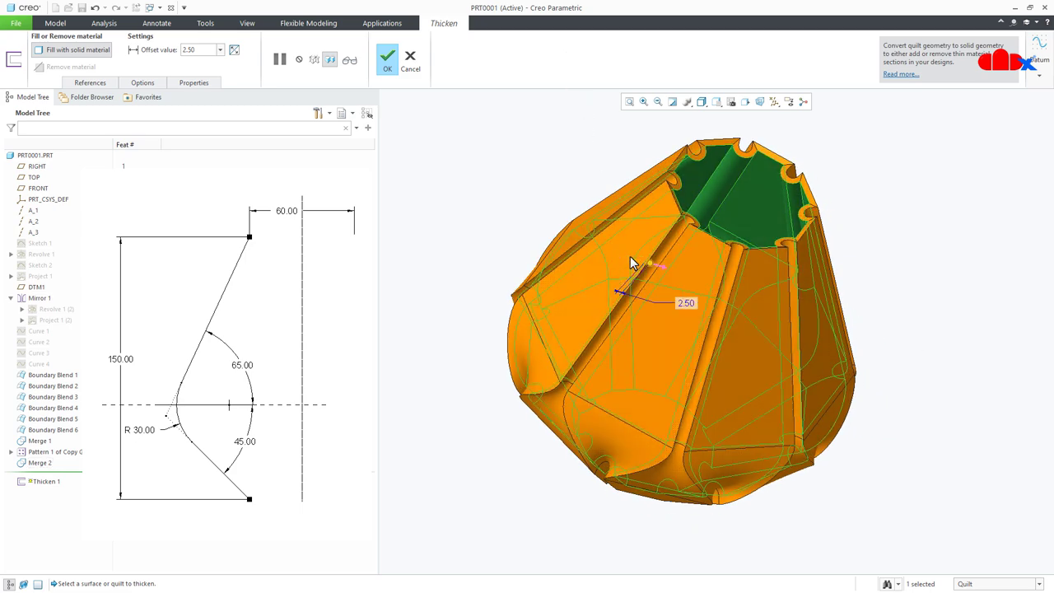
left_click(387, 58)
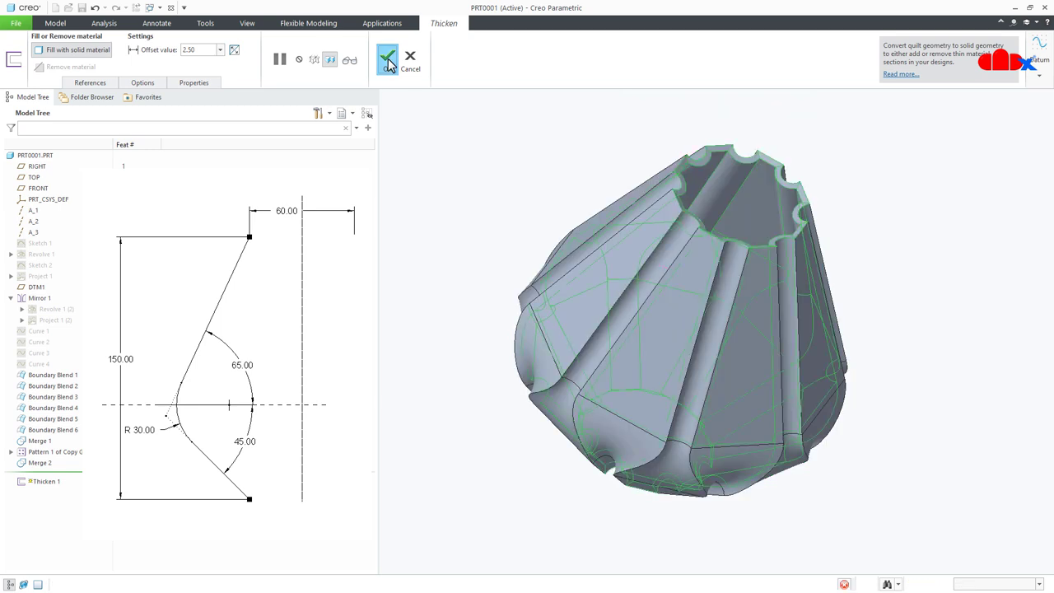
left_click(896, 480)
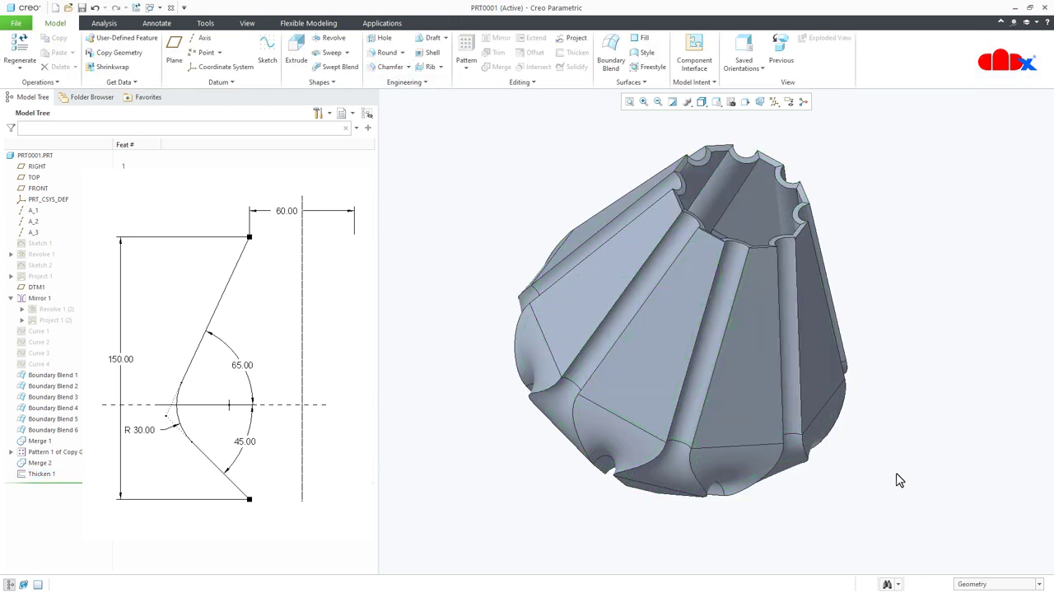
Orient the thickened lamp shade to the FRONT view.
key("ctrl+d")
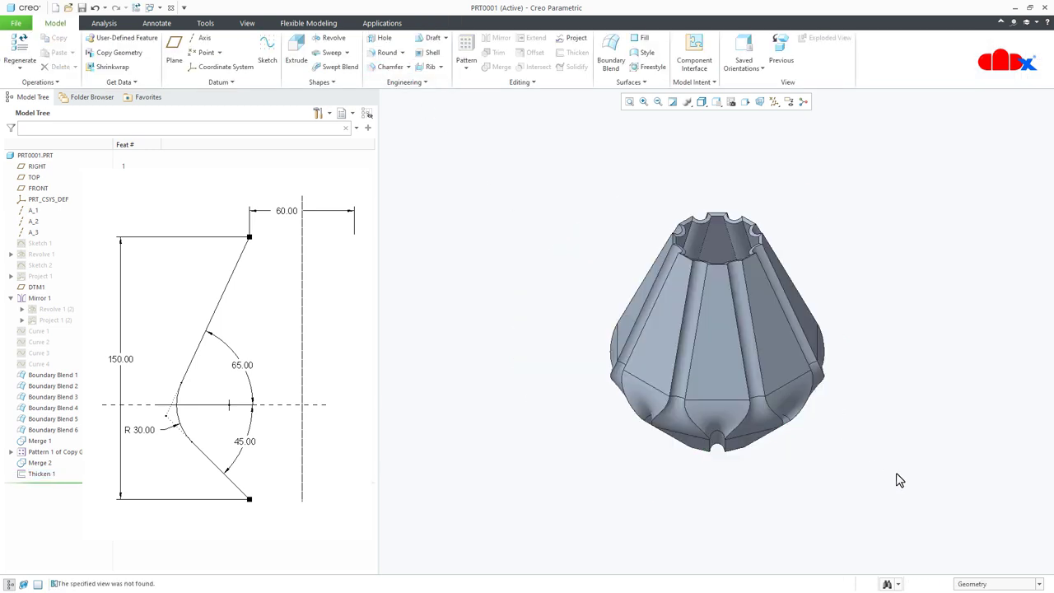
left_click(718, 108)
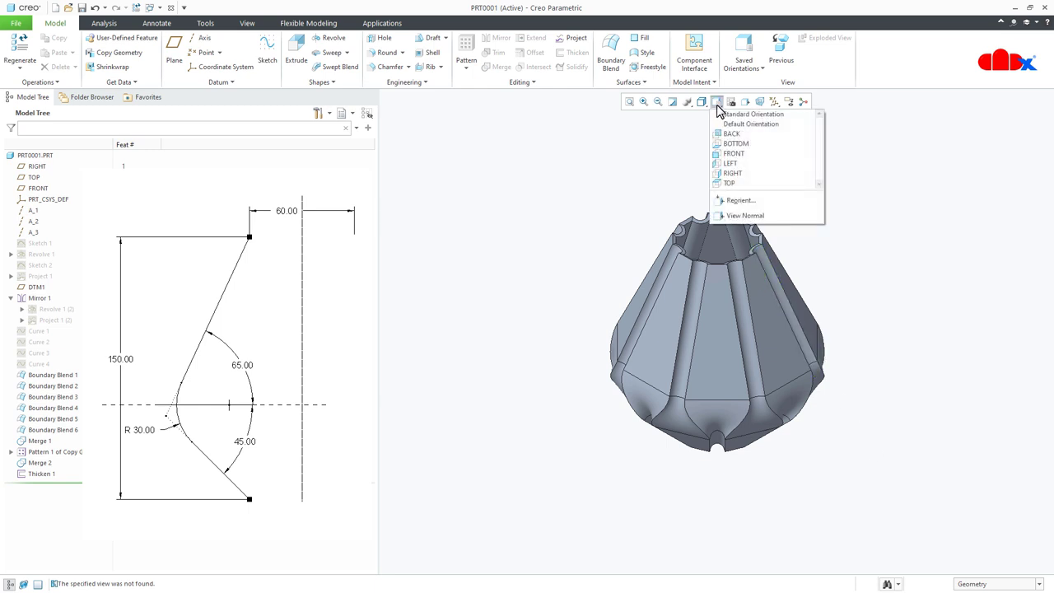
left_click(735, 159)
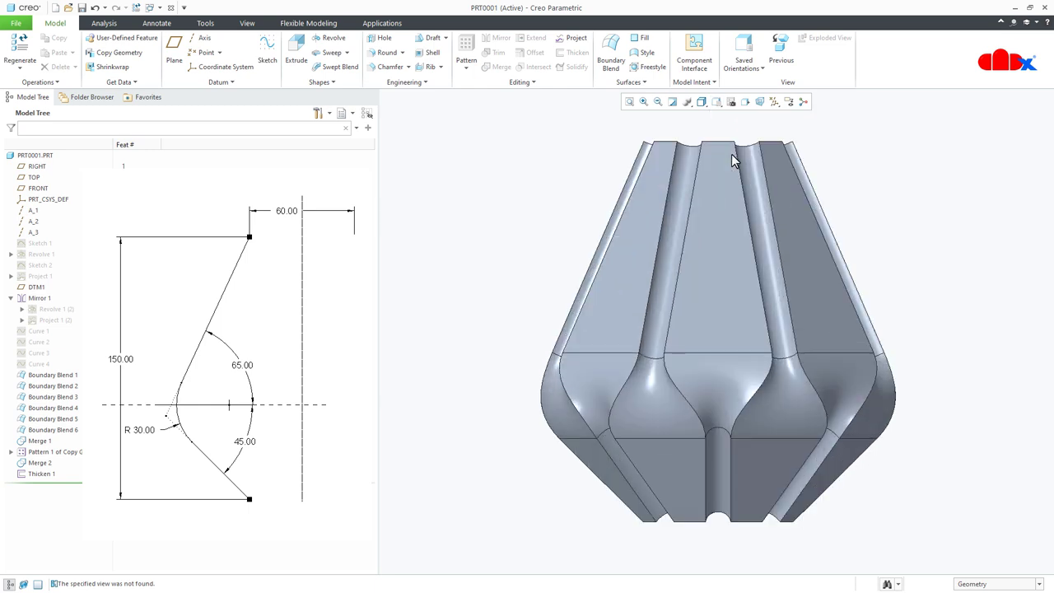